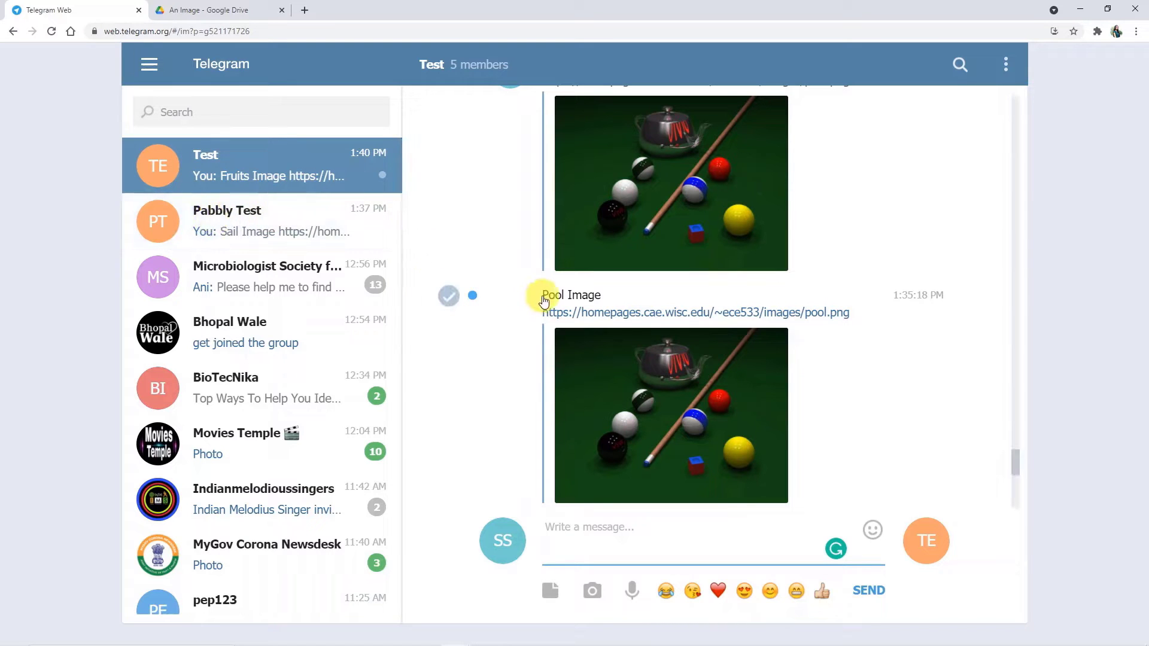
# Step: Copy the Pool Image message with its pool.png link and send it to the Pabbly Test group
pyautogui.moveTo(836, 449); pyautogui.dragTo(531, 295)
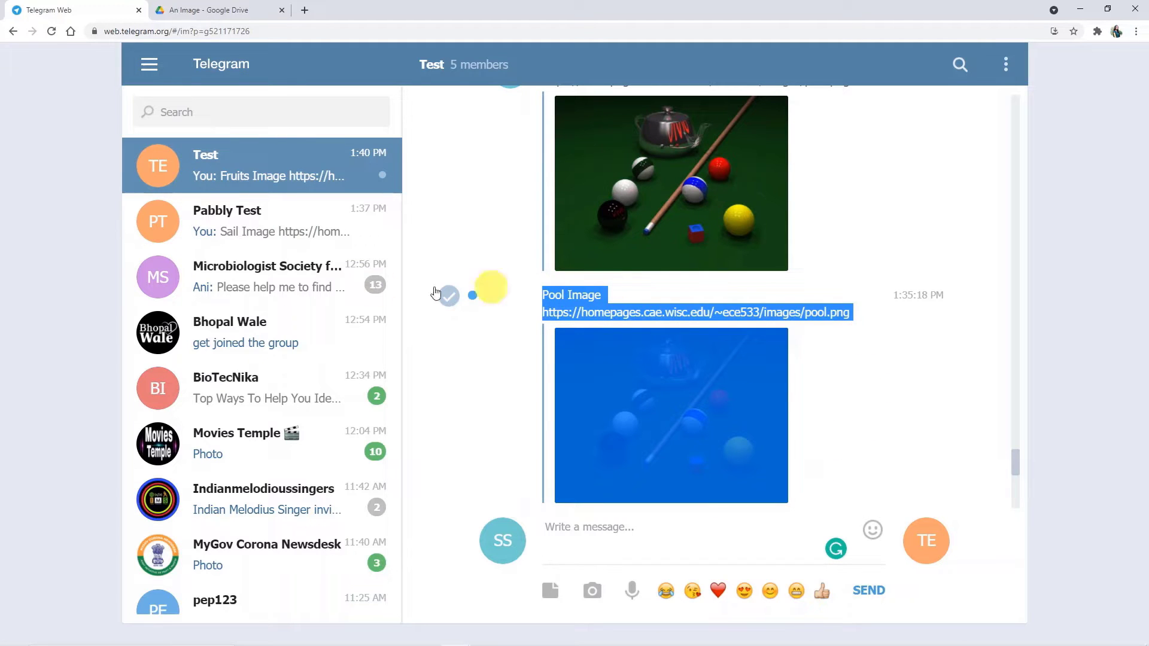
pyautogui.click(197, 225)
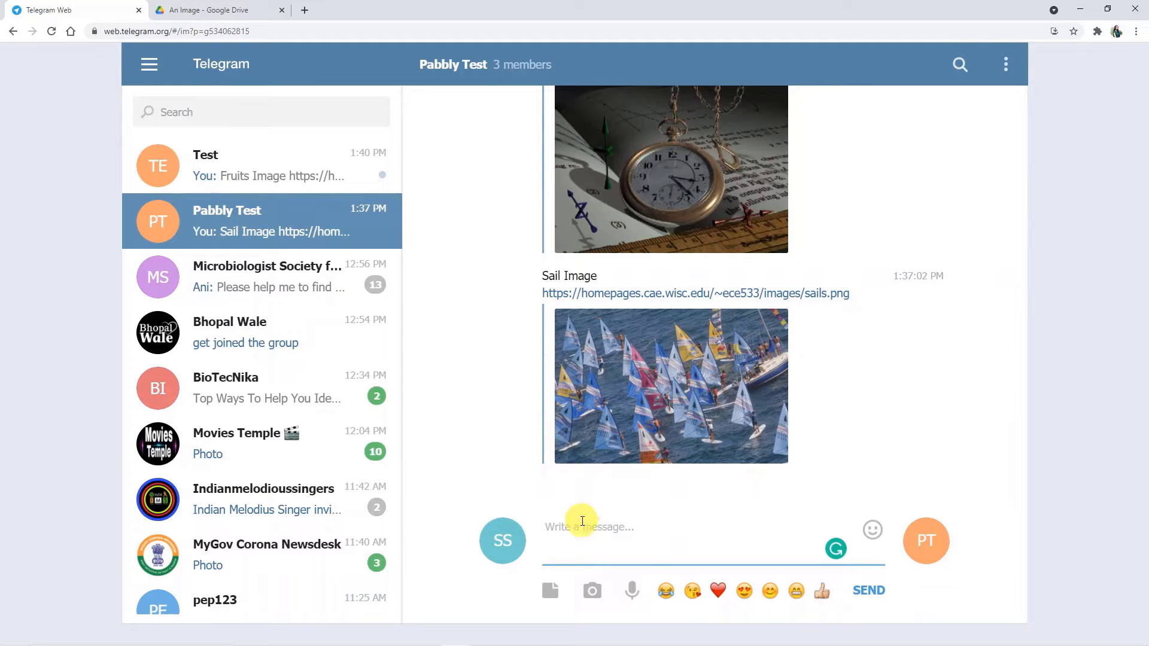
pyautogui.write('Pool Image https://homepages.cae.wisc.edu/~ece533/images/pool.png [Photo]')
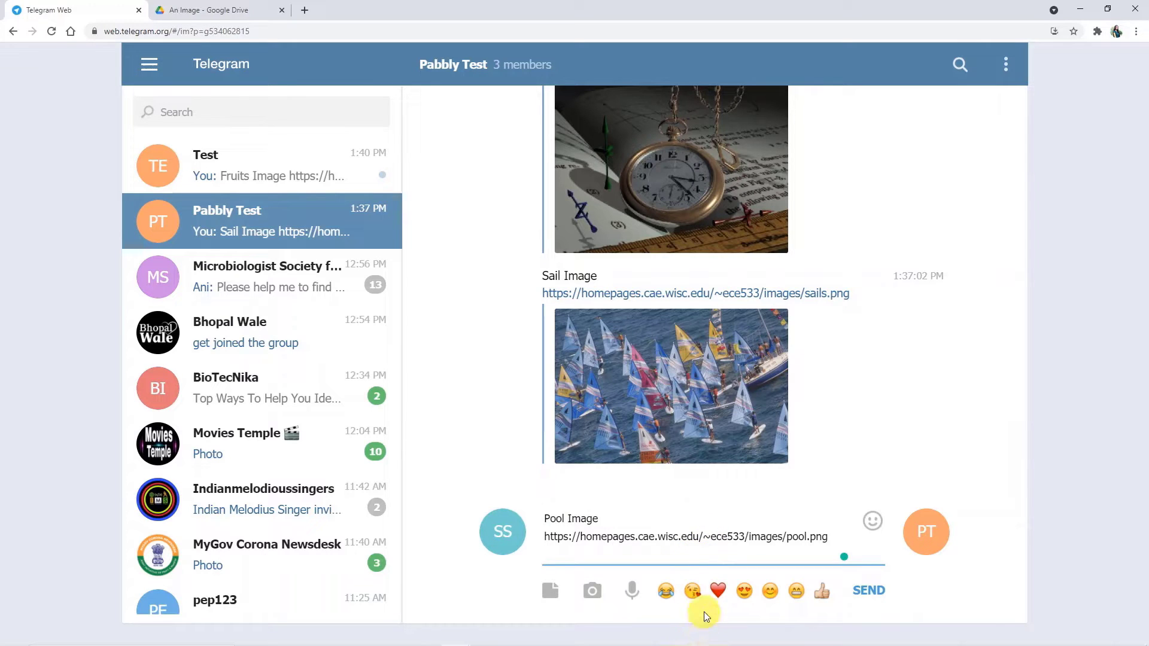
pyautogui.press('Return')
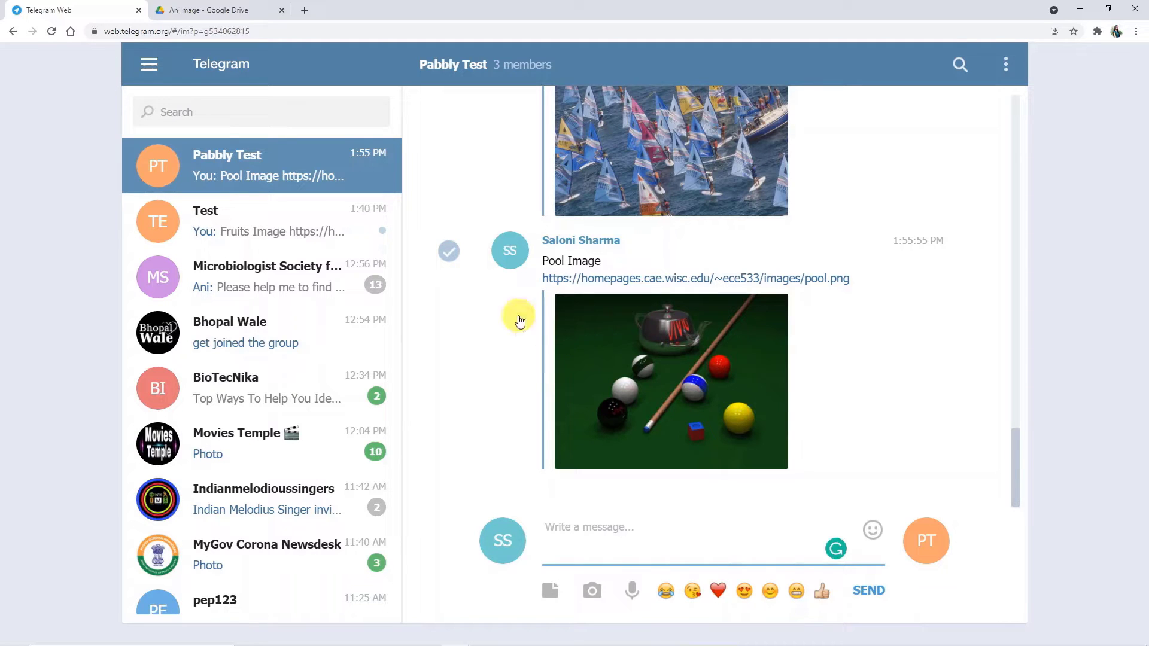
# Step: View Google Drive's An Image folder, then start a new browser tab
pyautogui.click(219, 9)
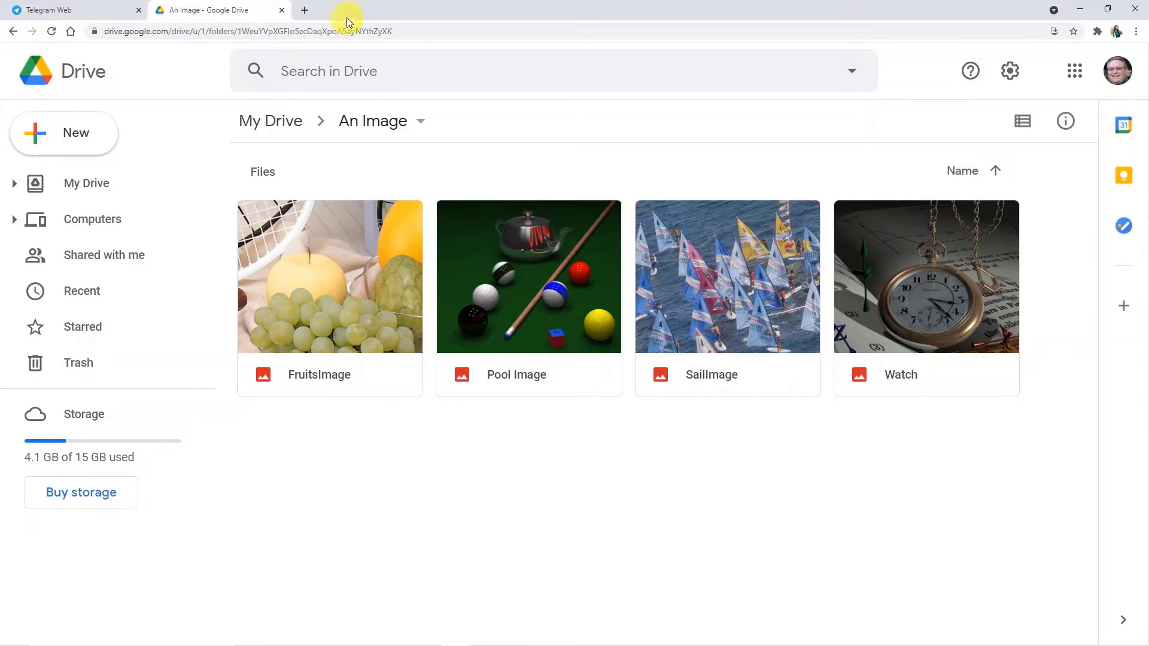
pyautogui.click(304, 12)
# Step: Load pabbly.com in the new tab
pyautogui.click(289, 27)
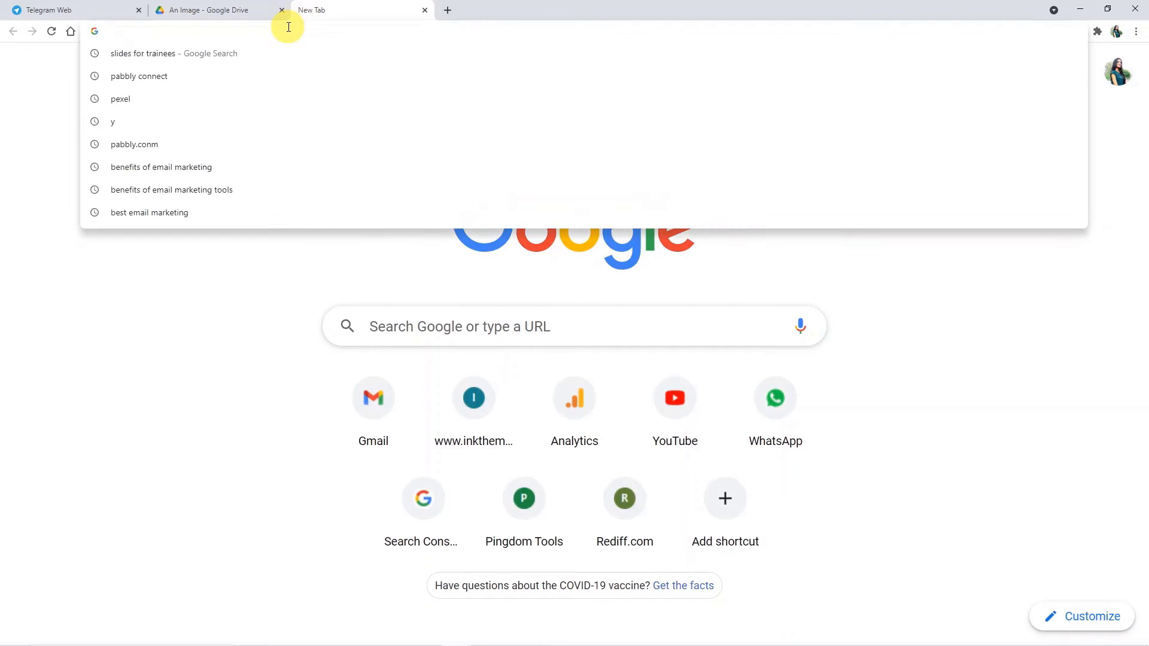
pyautogui.write('pabbl')
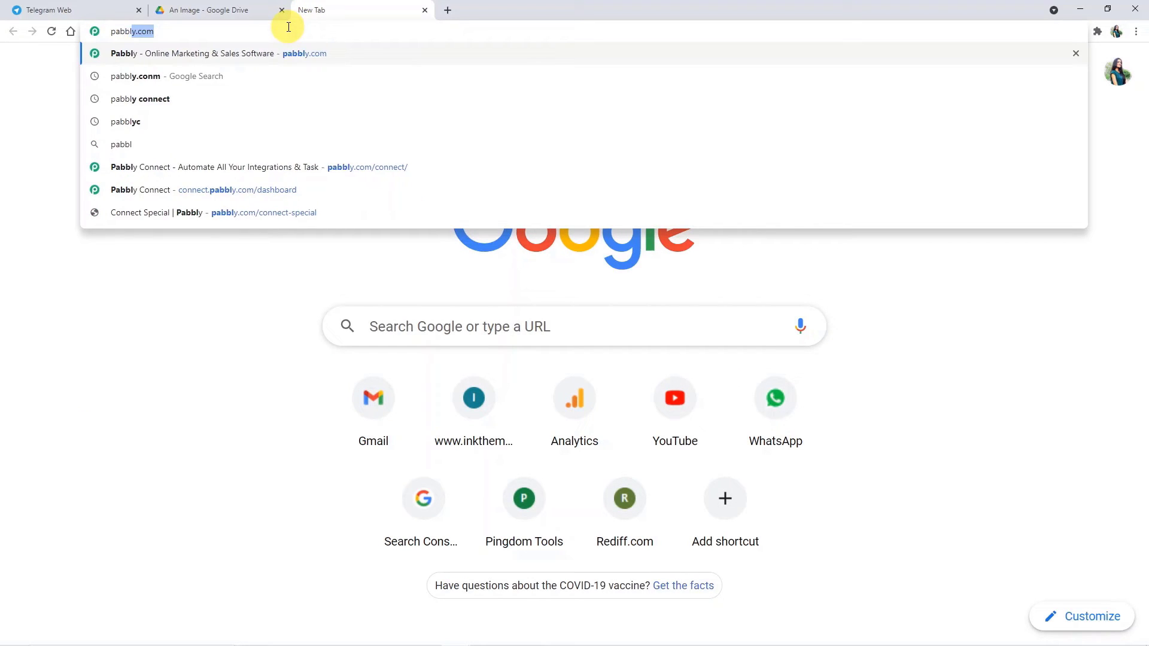
pyautogui.write('y.com')
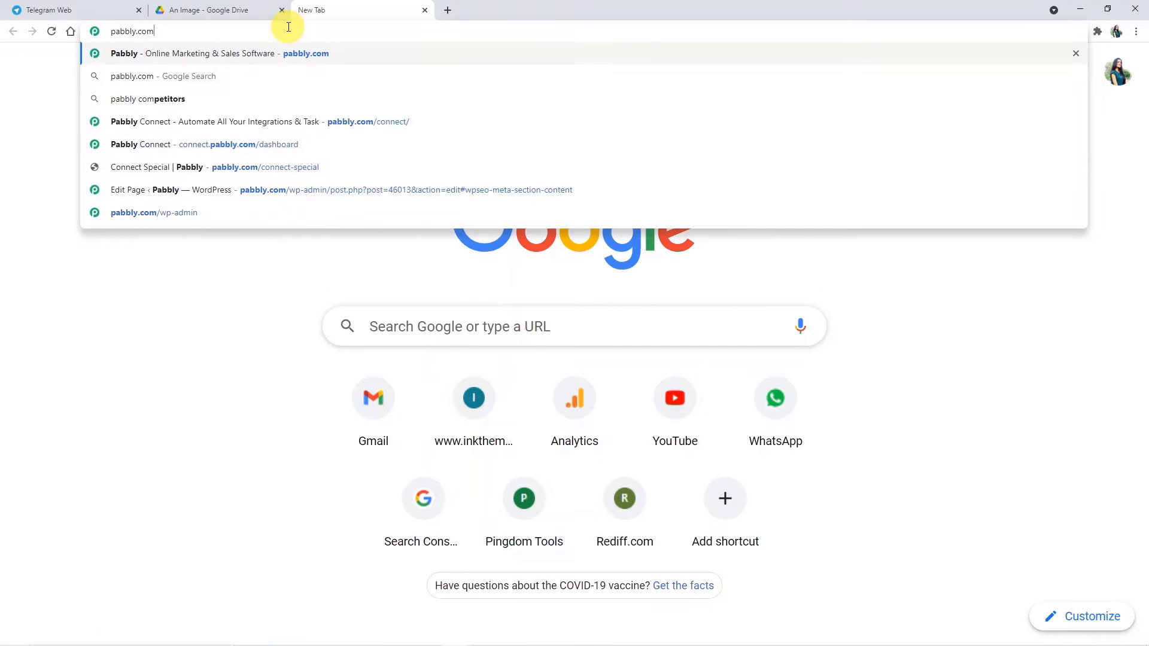
pyautogui.press('Return')
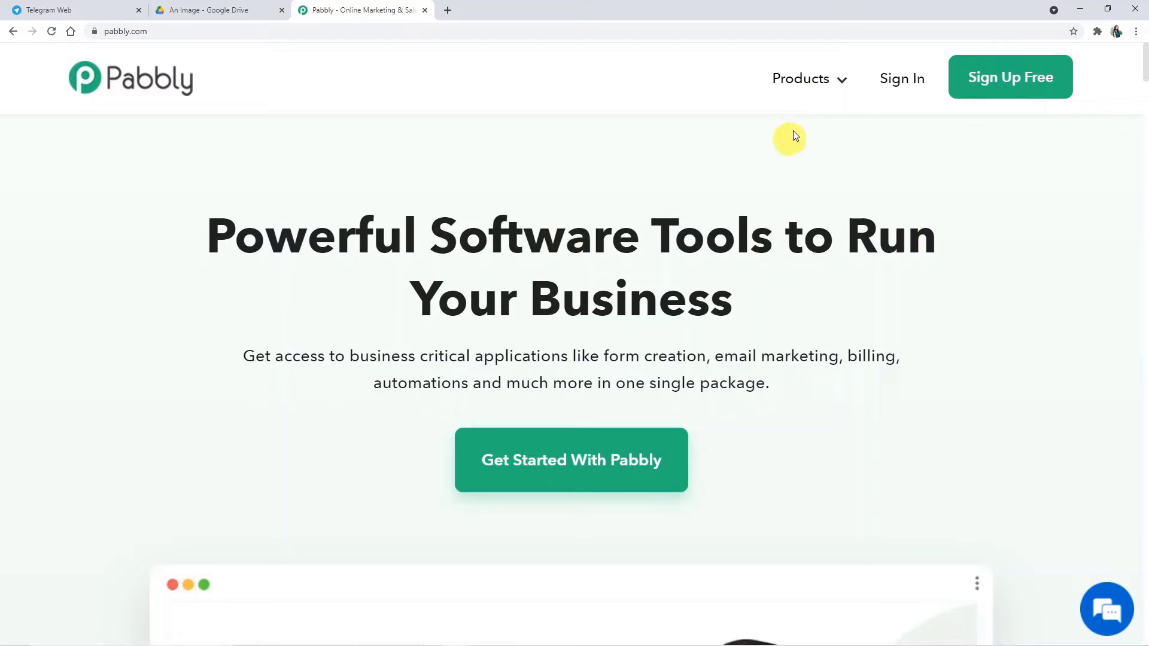
# Step: Sign in to the Pabbly account and open the Connect application
pyautogui.moveTo(820, 79)
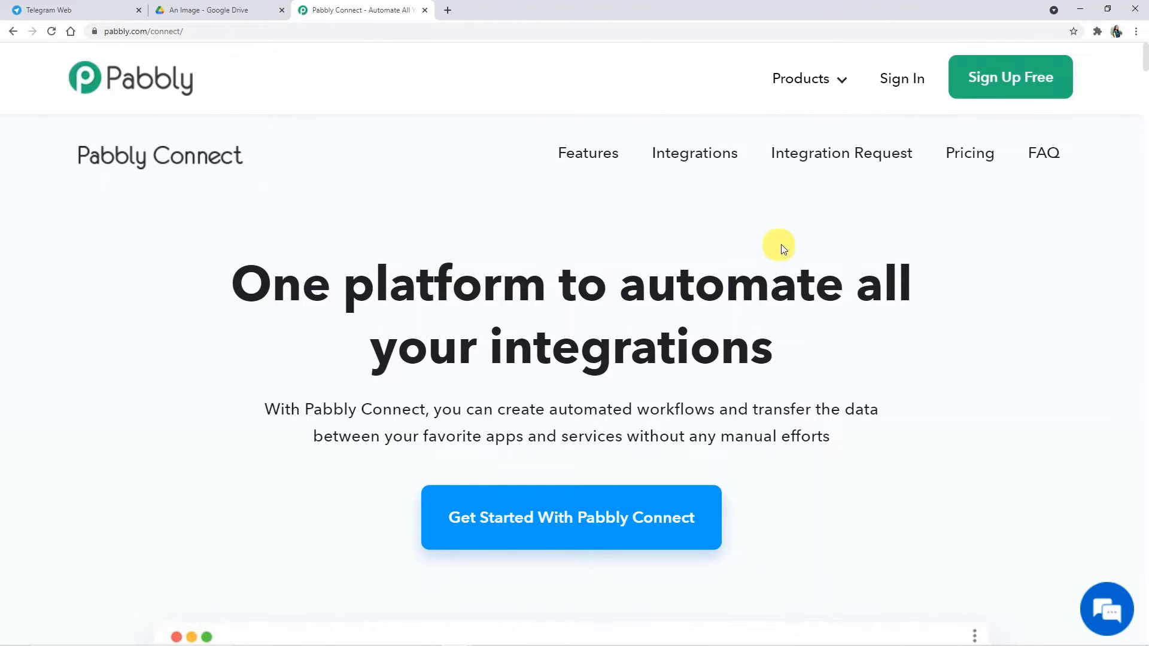
pyautogui.click(895, 83)
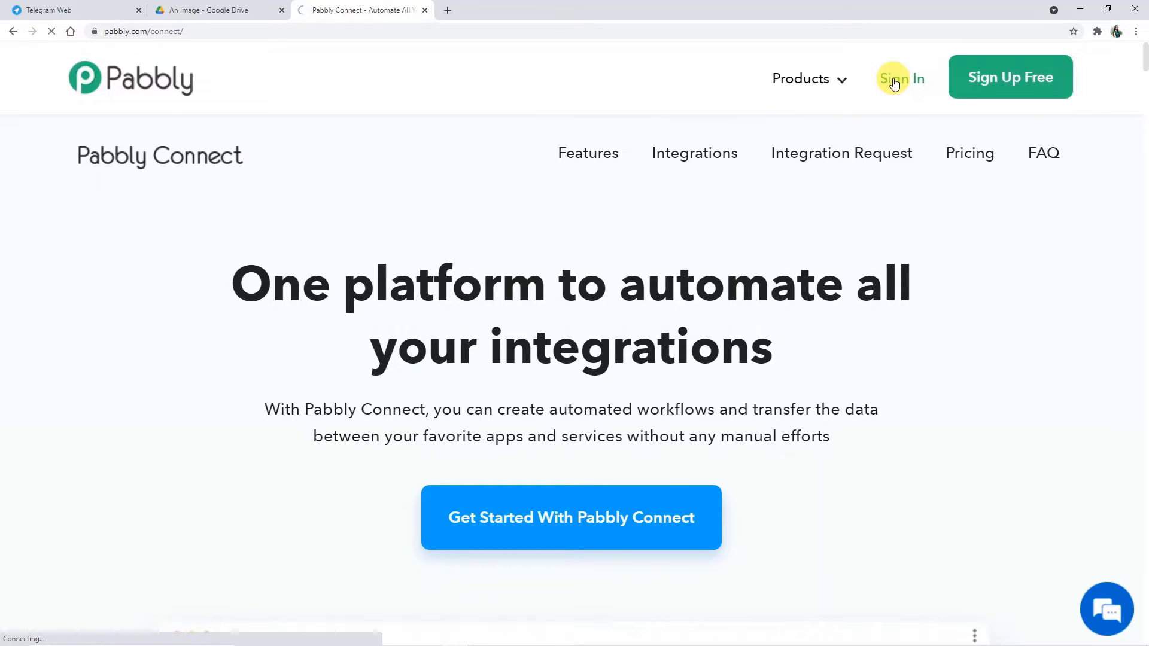
pyautogui.scroll(-3, 472, 430)
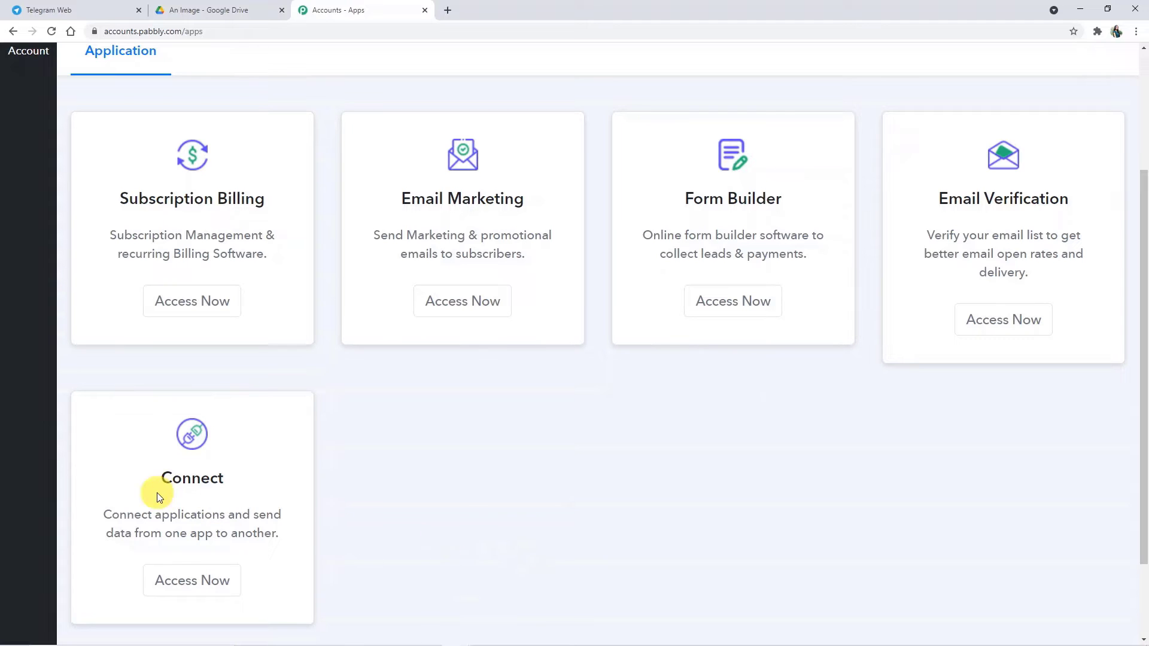
pyautogui.click(202, 572)
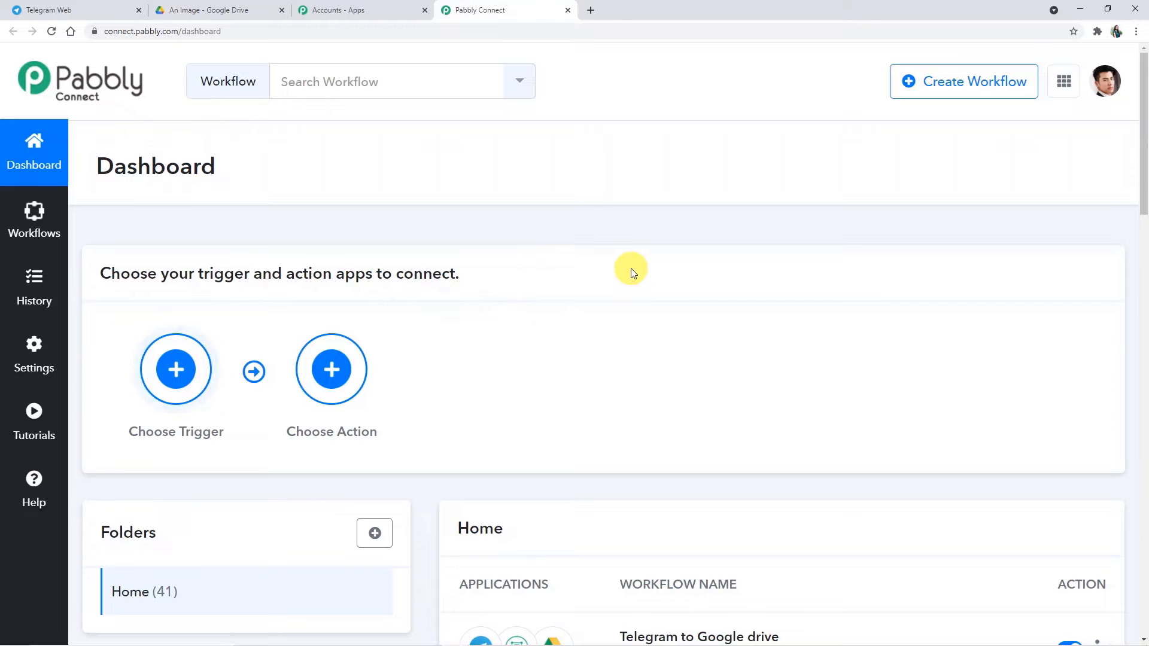
# Step: Create a workflow with the name 'Telegram To Google Drive'
pyautogui.click(996, 83)
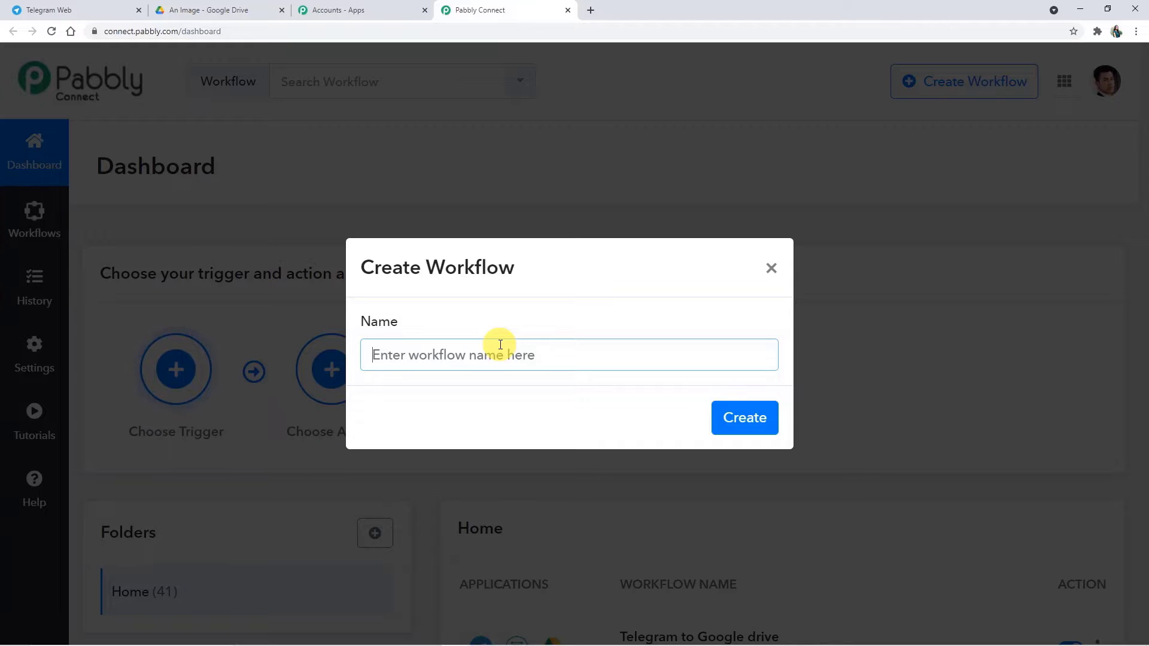
pyautogui.write('T')
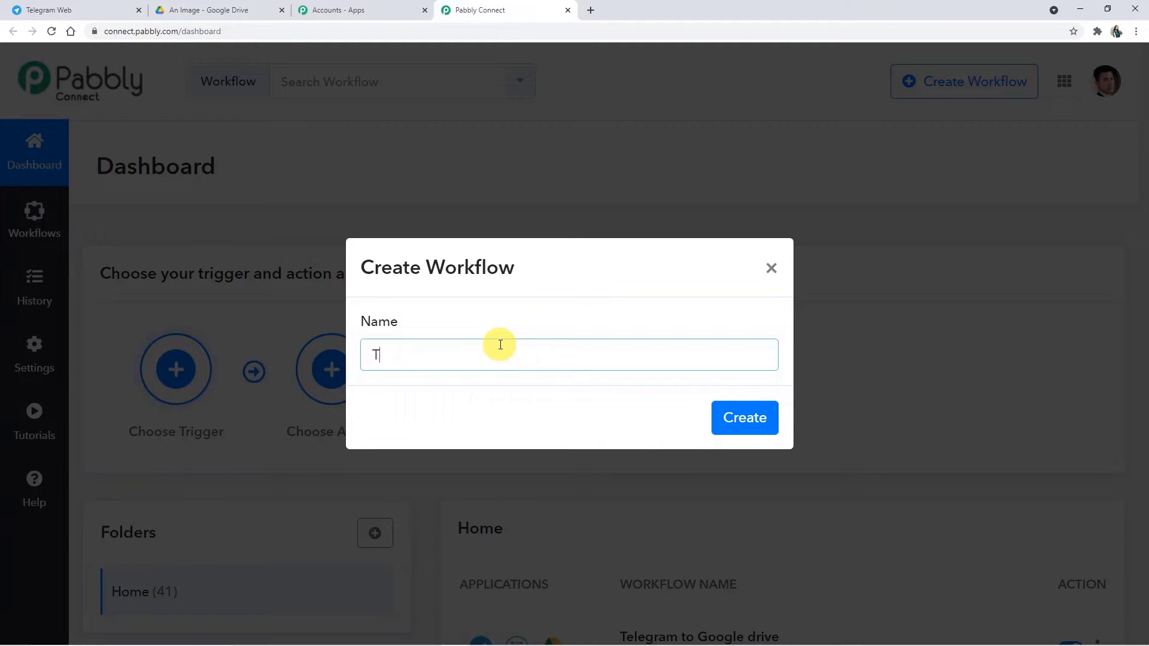
pyautogui.write('elegram')
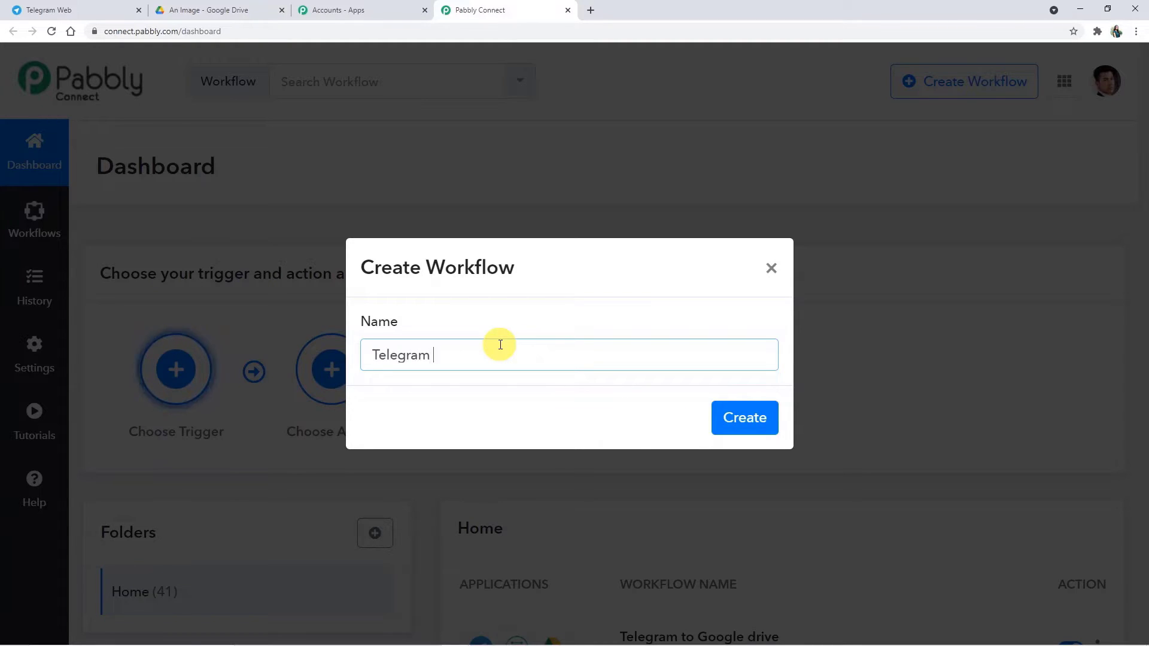
pyautogui.write(' To')
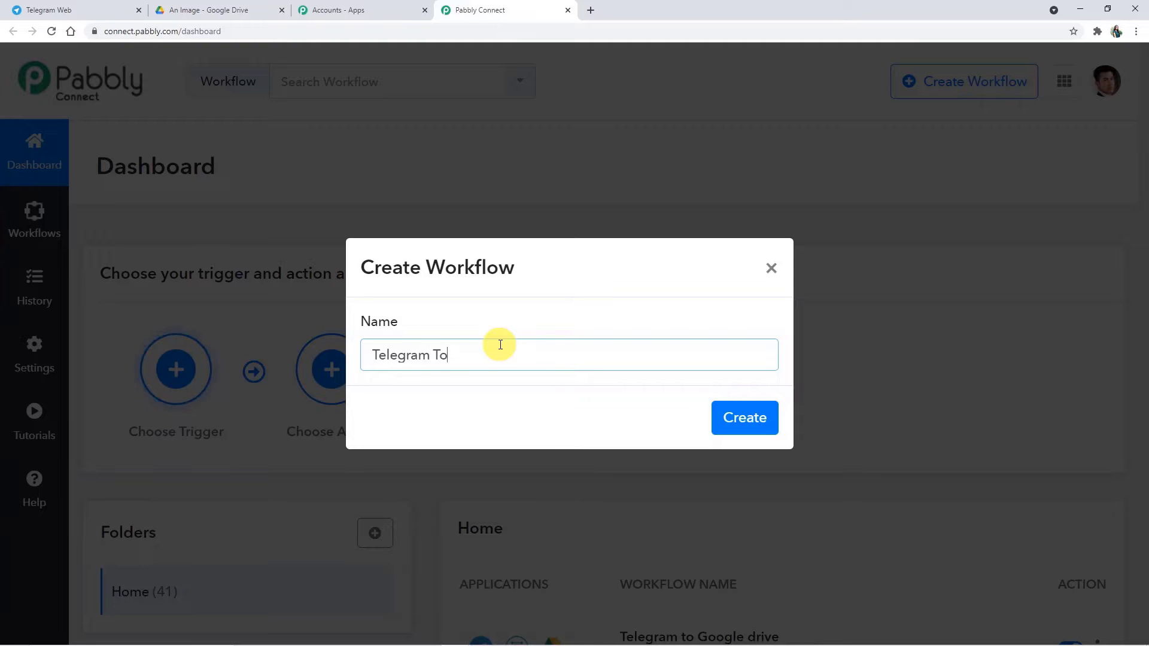
pyautogui.write(' Google ')
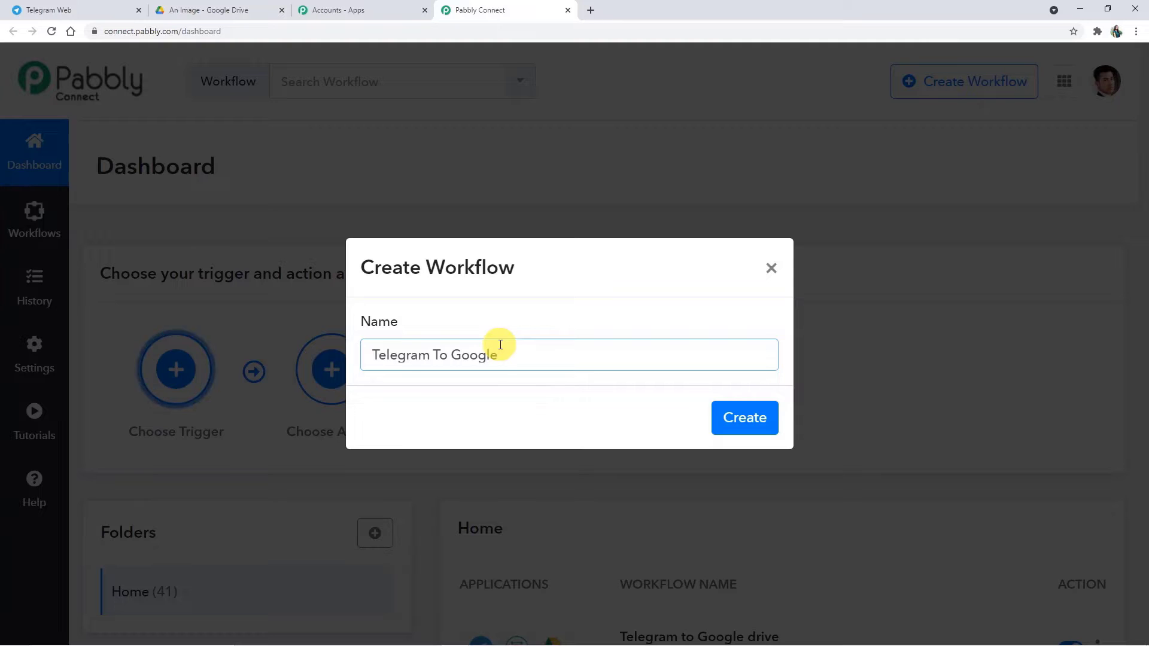
pyautogui.write('Drive')
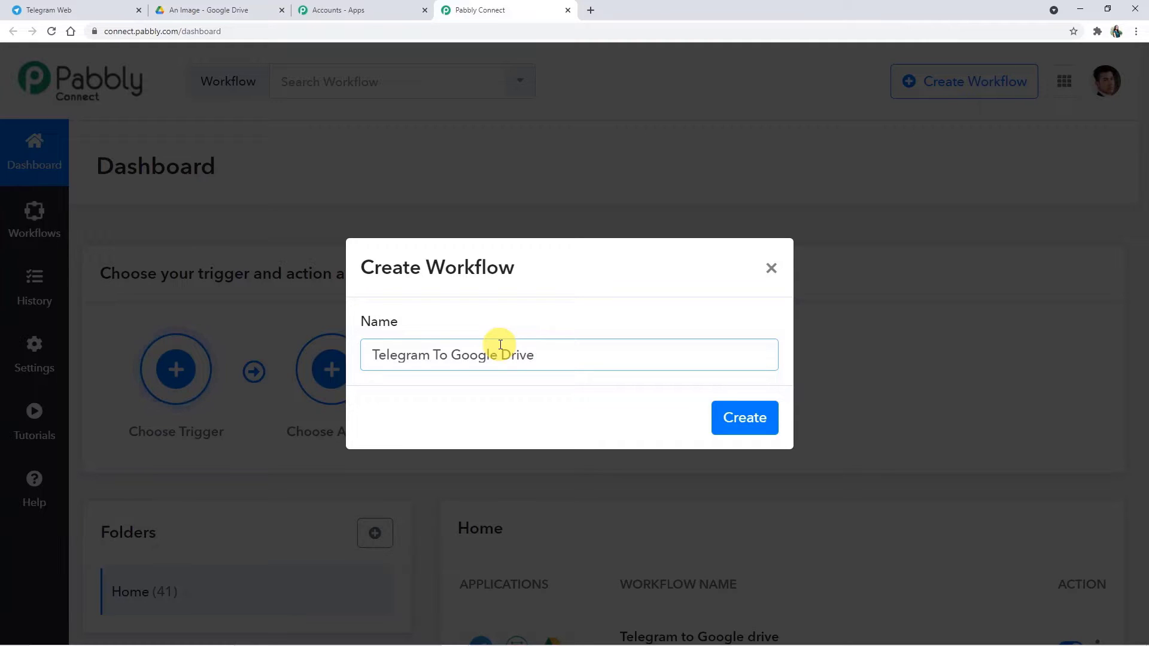
pyautogui.click(743, 418)
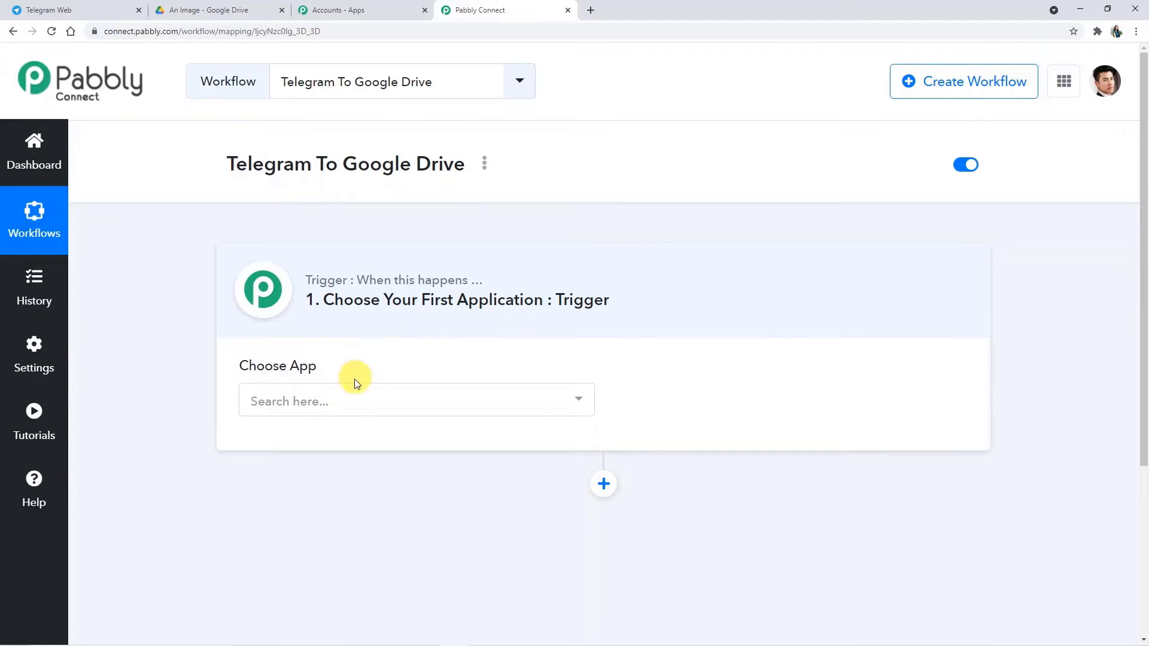
# Step: Pick Telegram Bot as the trigger app with the Set Webhook / Watch Updates event
pyautogui.click(347, 404)
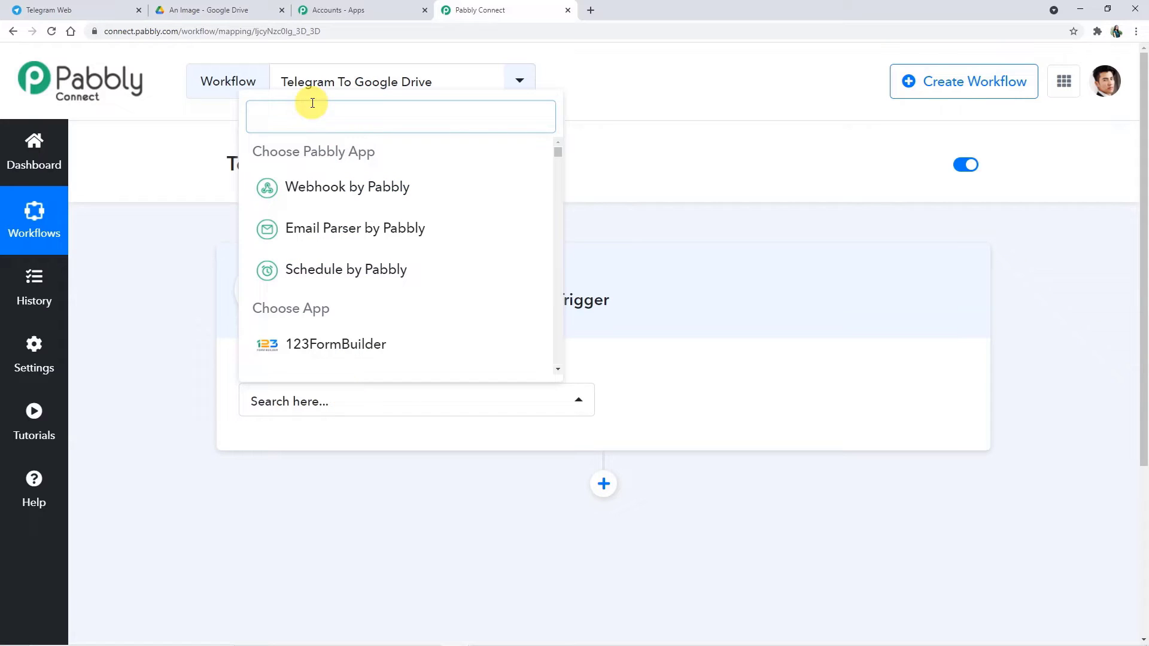
pyautogui.click(313, 116)
pyautogui.write('tek')
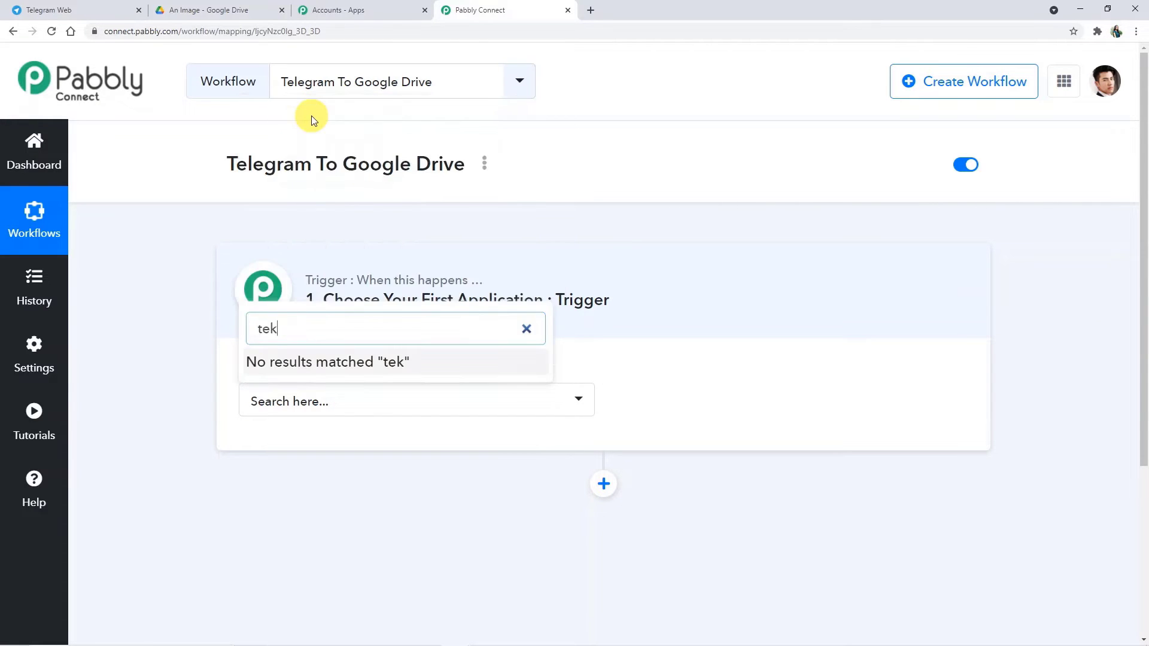
pyautogui.press('BackSpace')
pyautogui.write('legra')
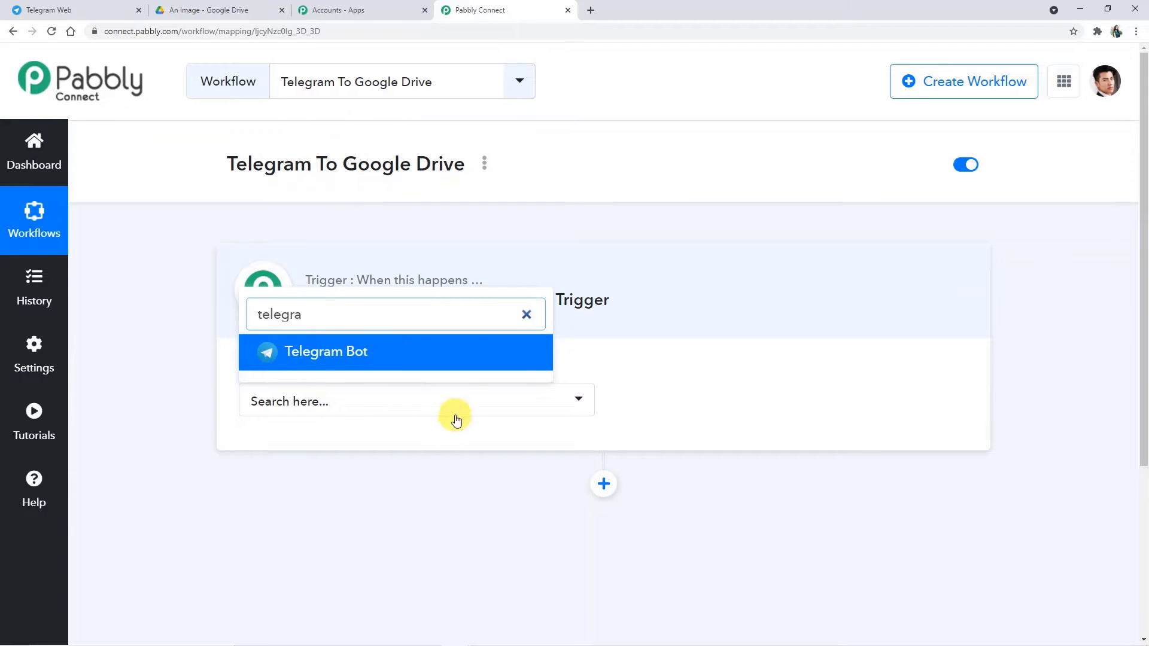
pyautogui.click(461, 354)
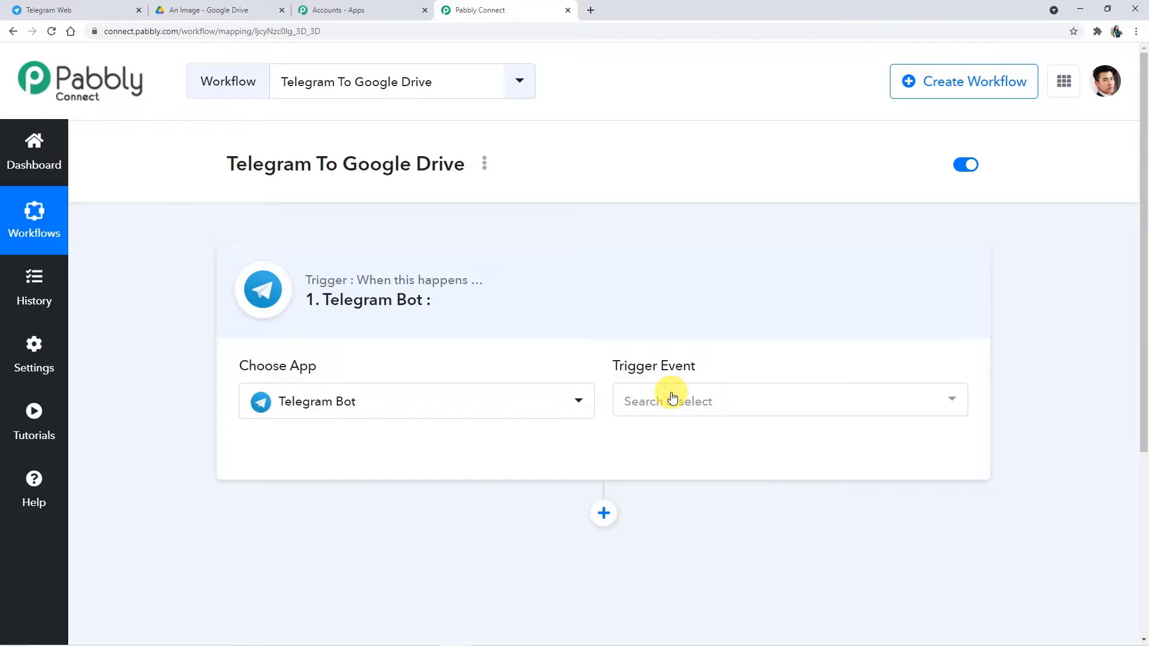
pyautogui.click(672, 398)
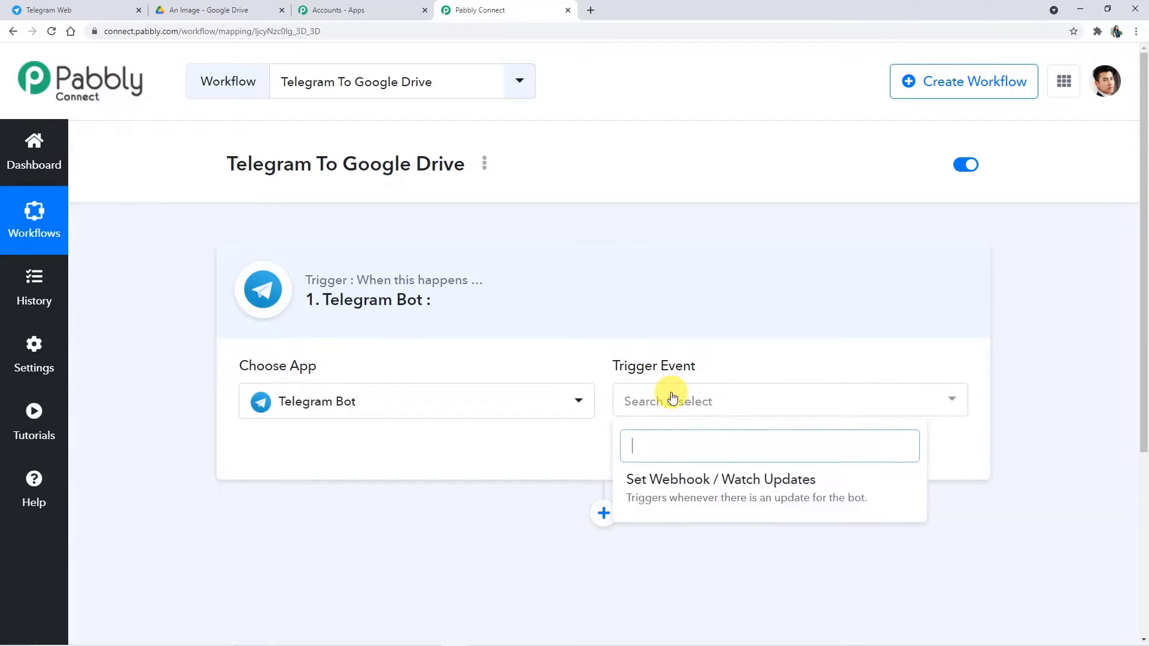
pyautogui.click(720, 496)
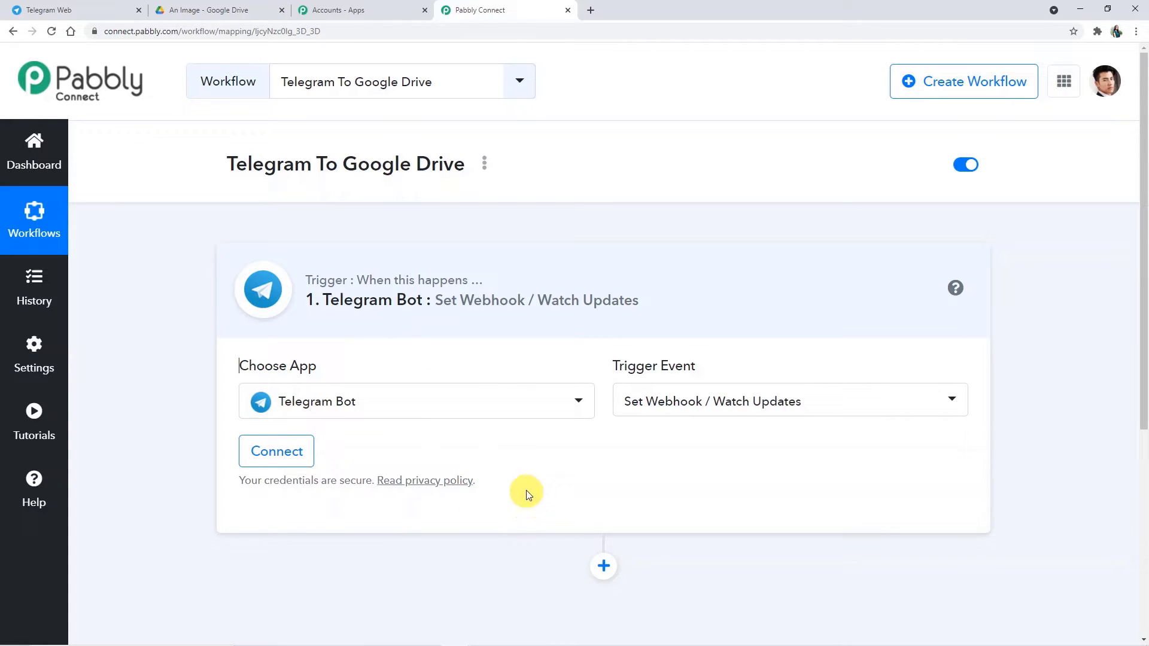
# Step: Begin connecting a new Telegram Bot account, then switch to Telegram Web
pyautogui.click(284, 453)
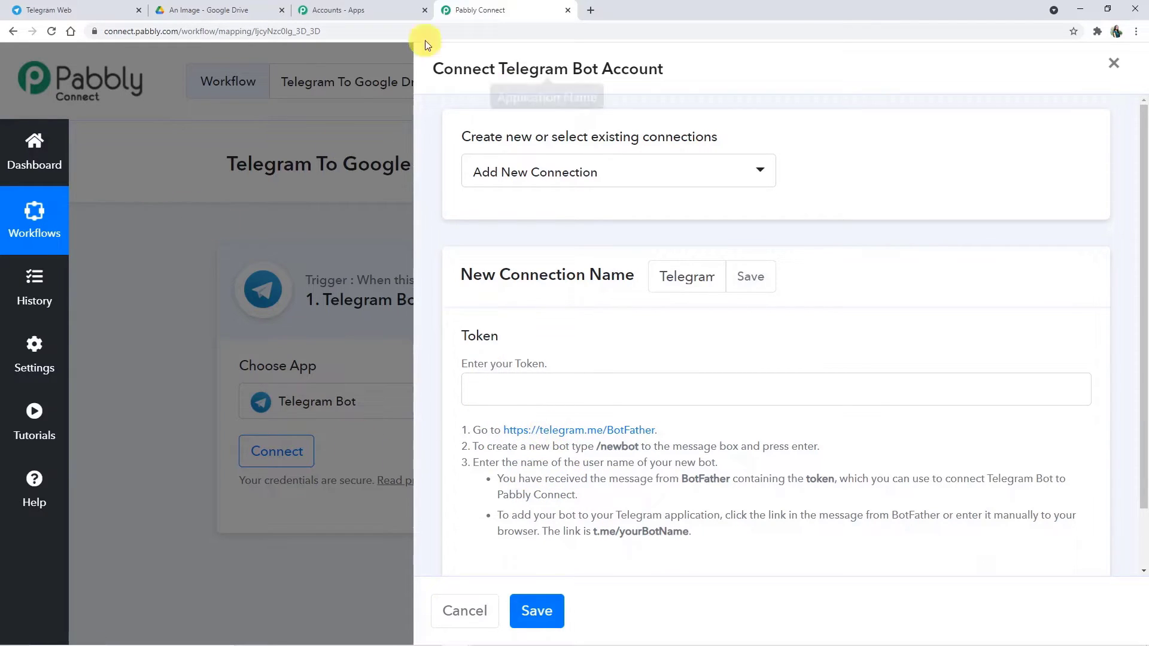
pyautogui.click(126, 14)
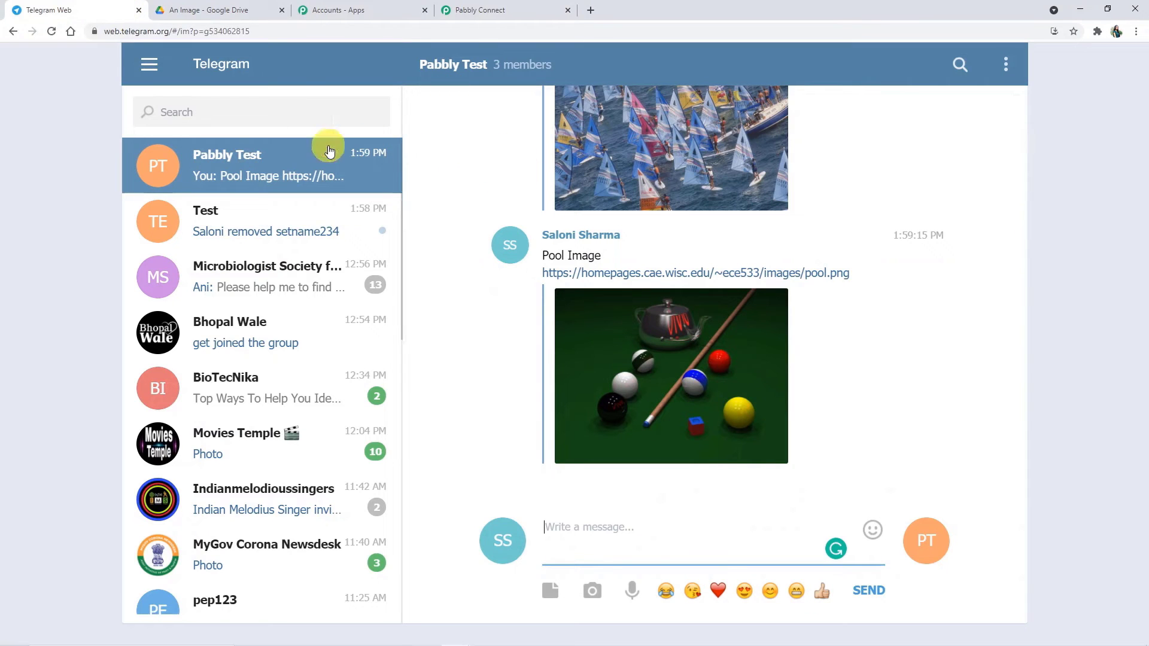
# Step: Find the BotFather chat and send it the /newbot command
pyautogui.click(346, 119)
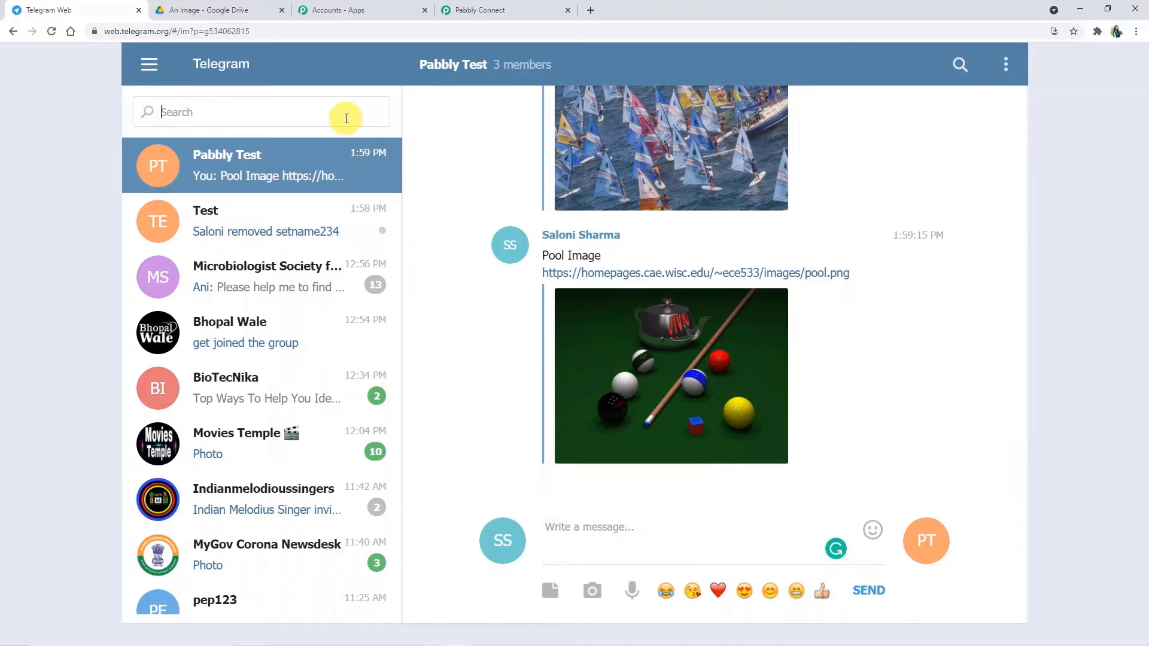
pyautogui.write('botf')
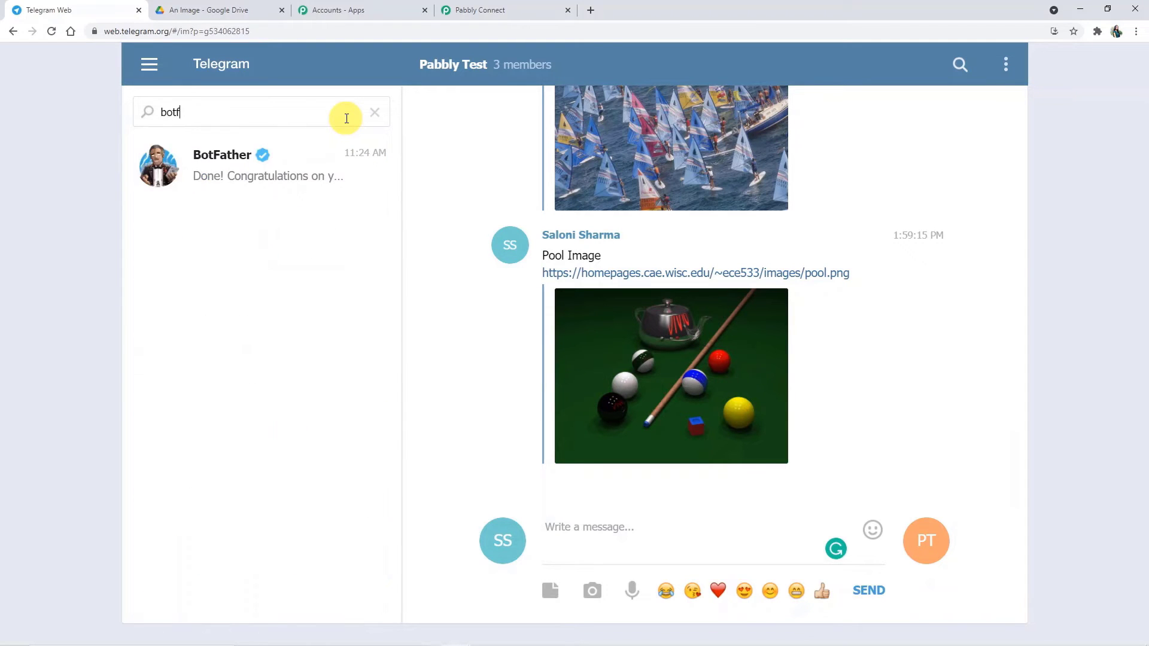
pyautogui.write('ahe')
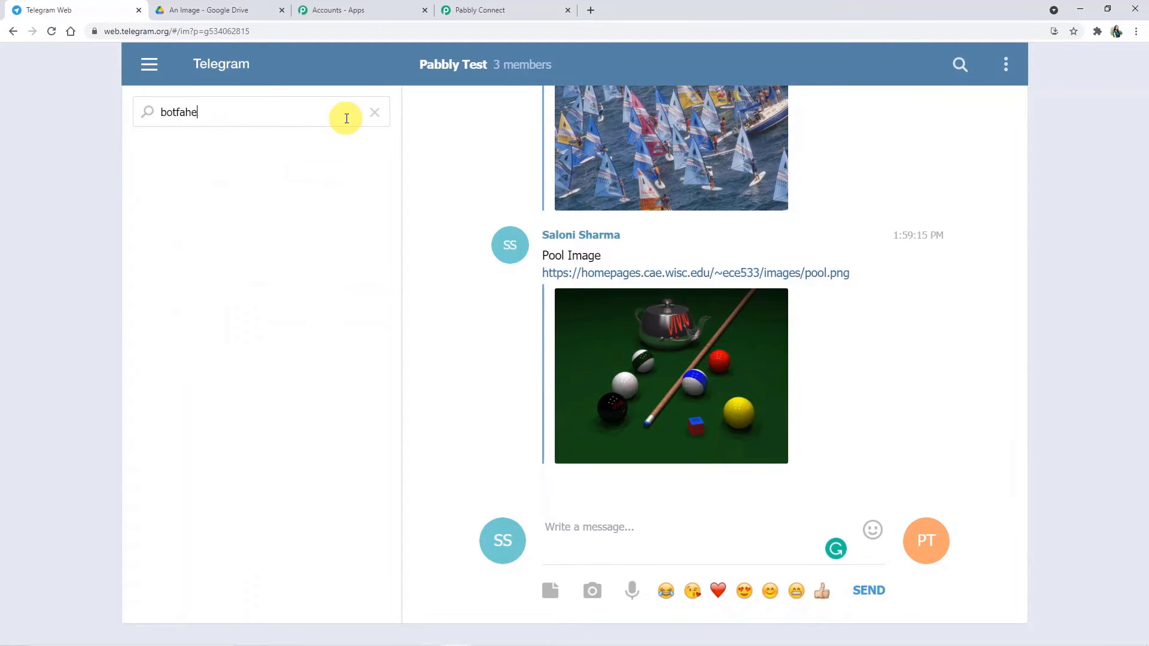
pyautogui.press('BackSpace')
pyautogui.press('BackSpace')
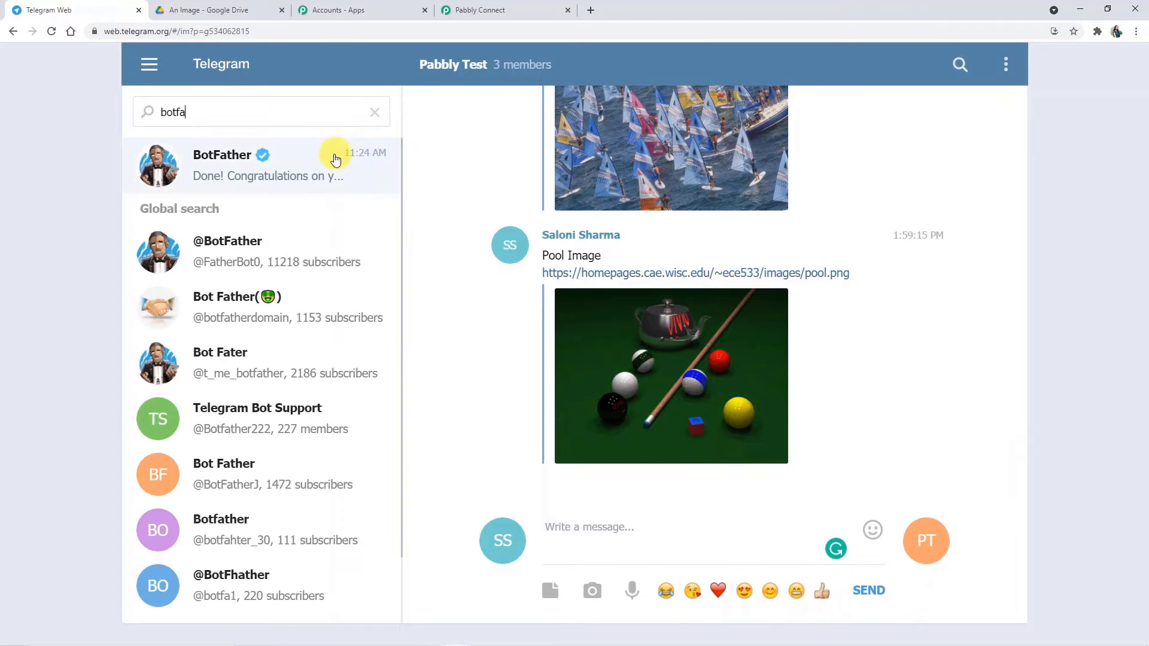
pyautogui.click(331, 160)
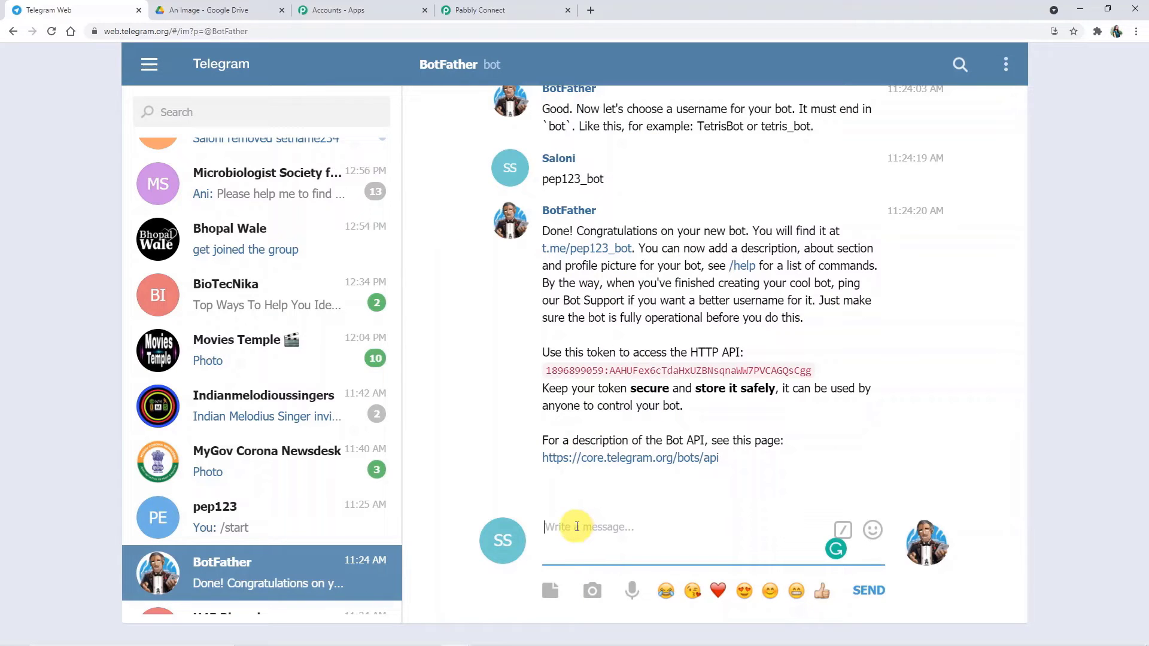
pyautogui.write('/new')
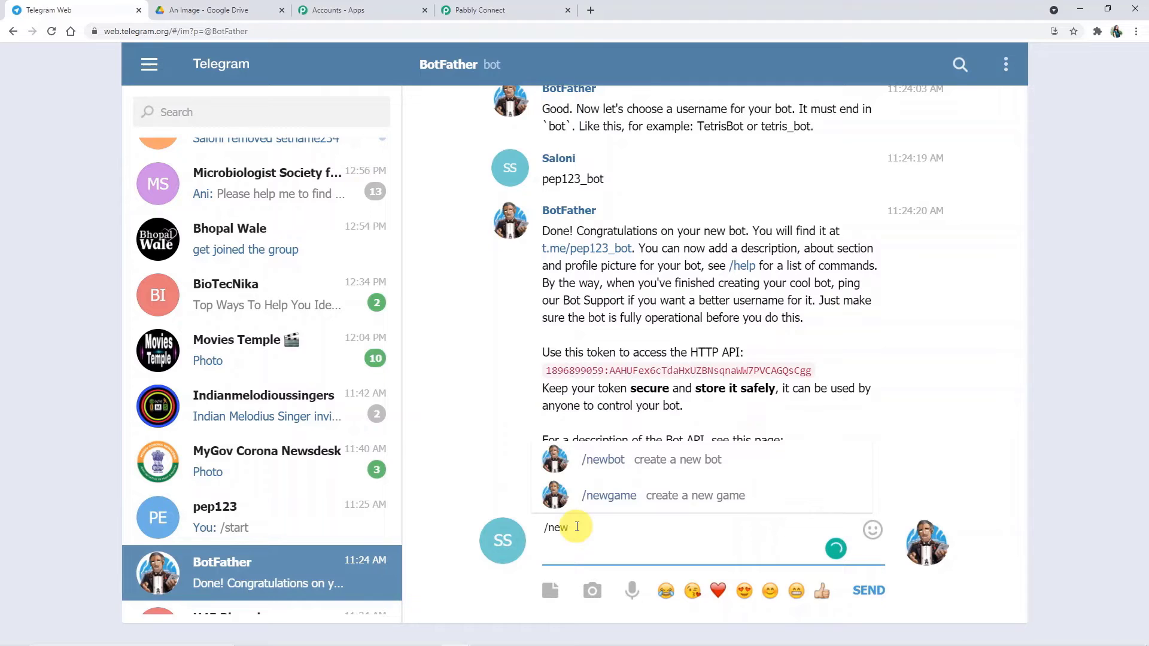
pyautogui.write('bot')
pyautogui.press('Return')
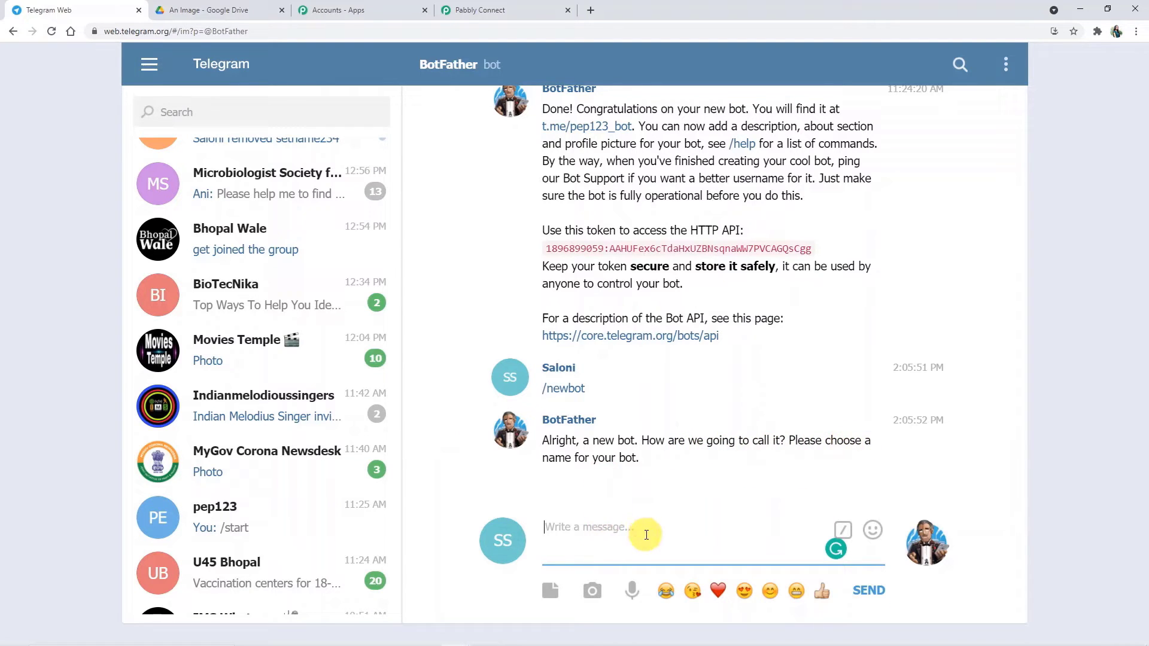
# Step: Name the bot yey1234 with username yey1234_bot, start it, and return to BotFather
pyautogui.write('y')
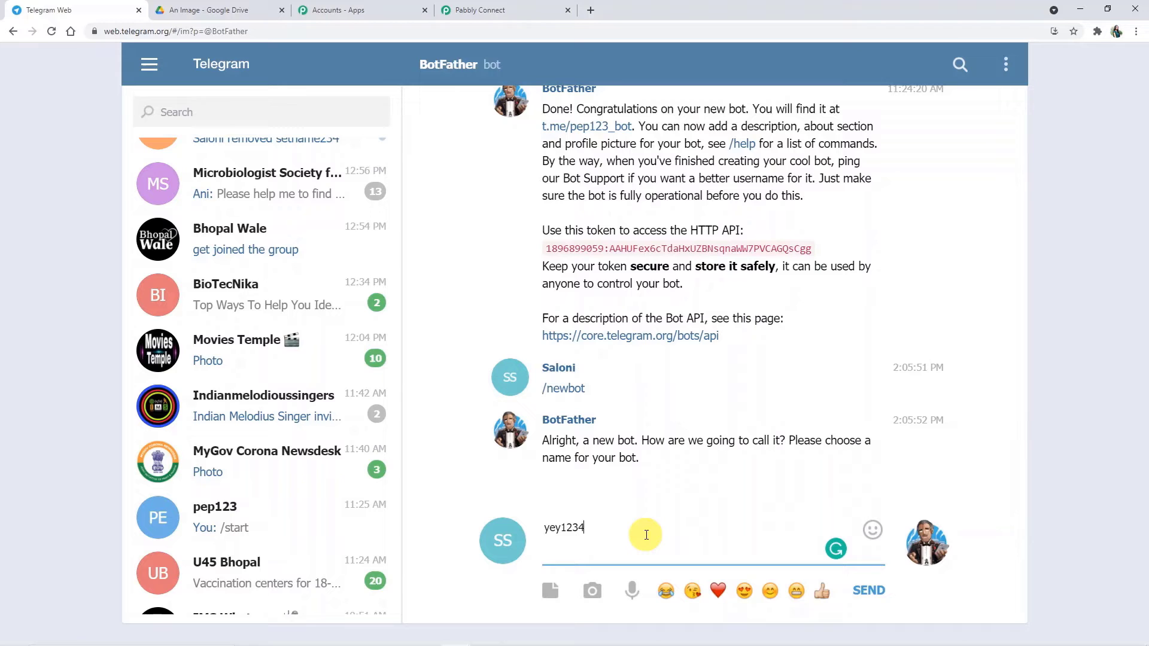
pyautogui.write('ey1234')
pyautogui.press('Return')
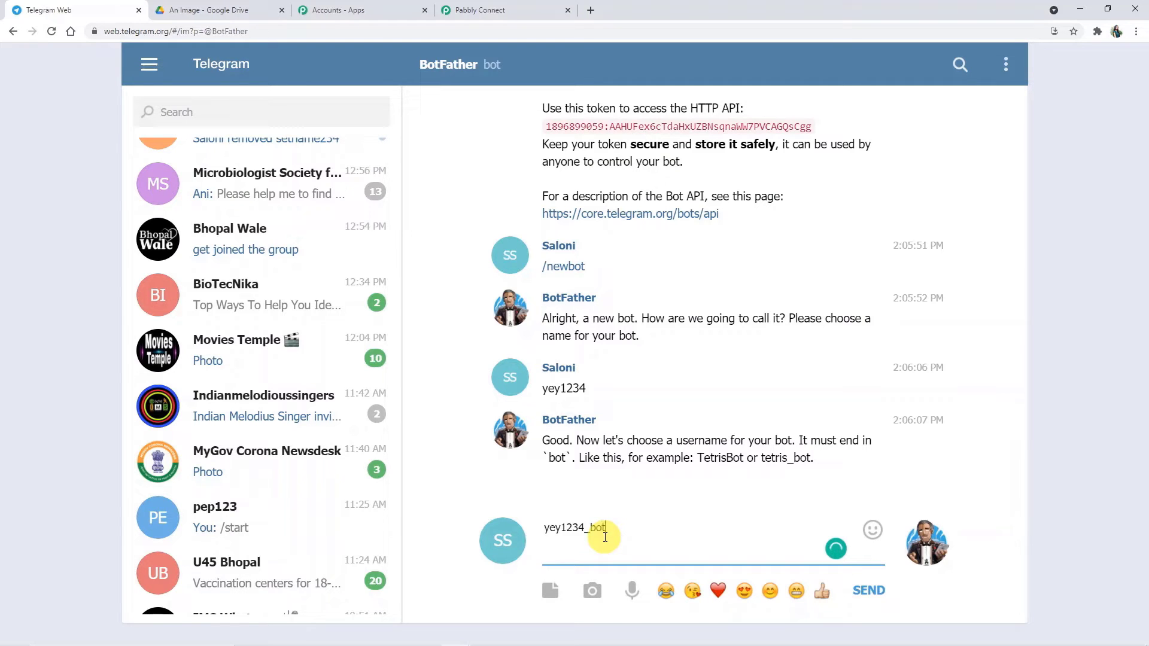
pyautogui.press('Return')
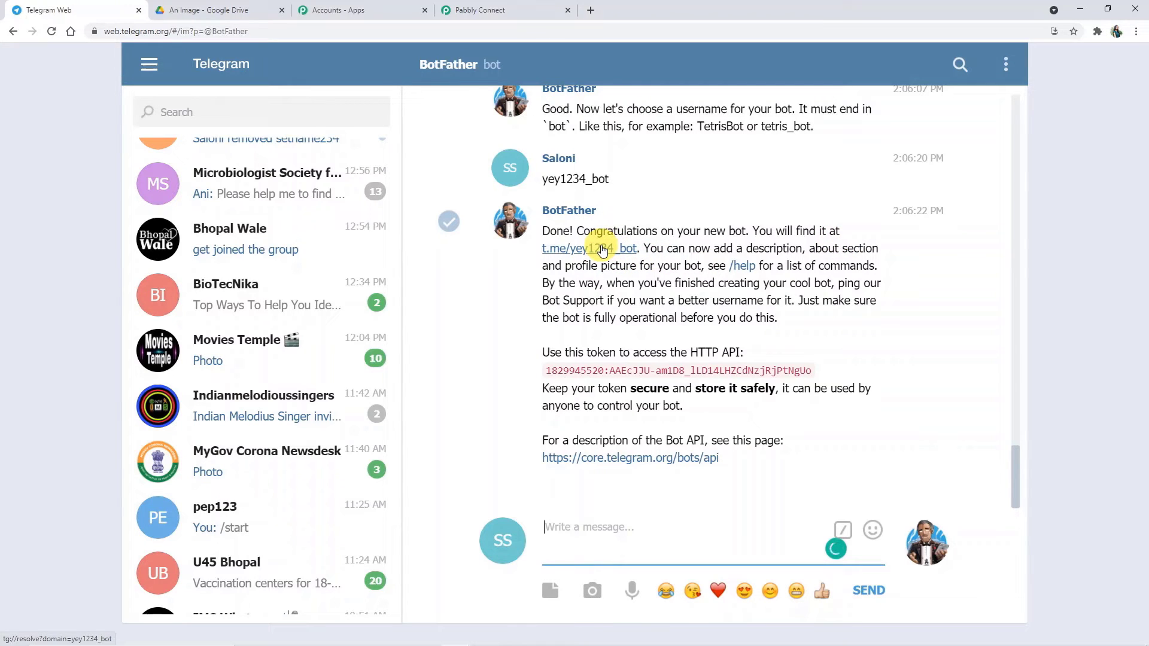
pyautogui.click(603, 249)
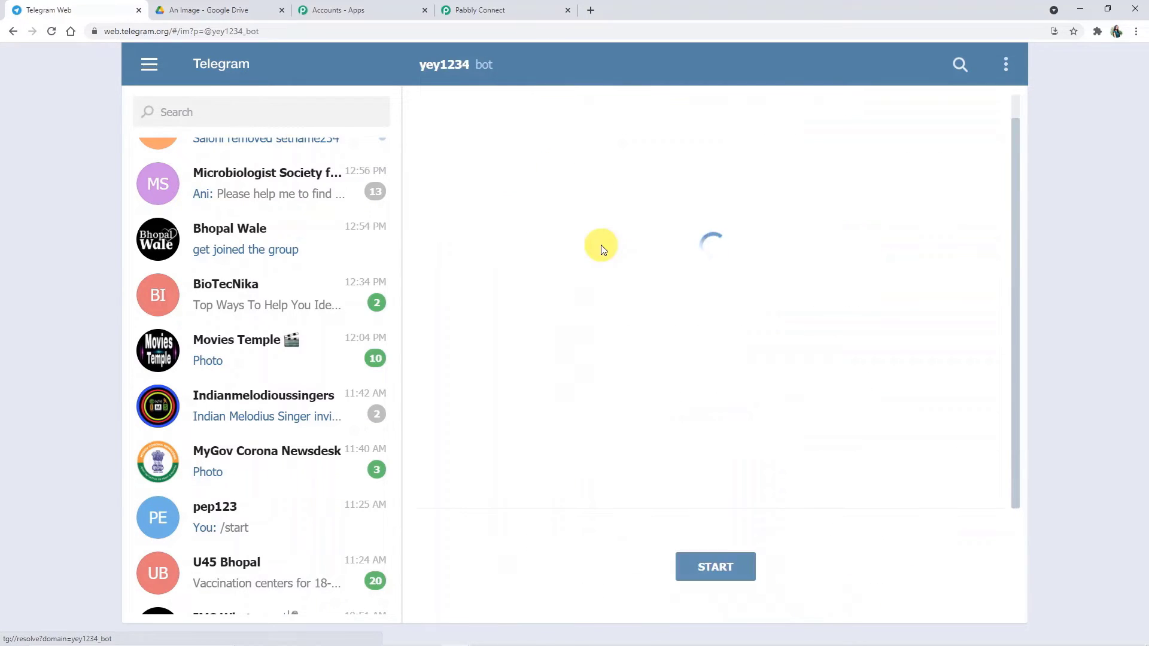
pyautogui.click(735, 565)
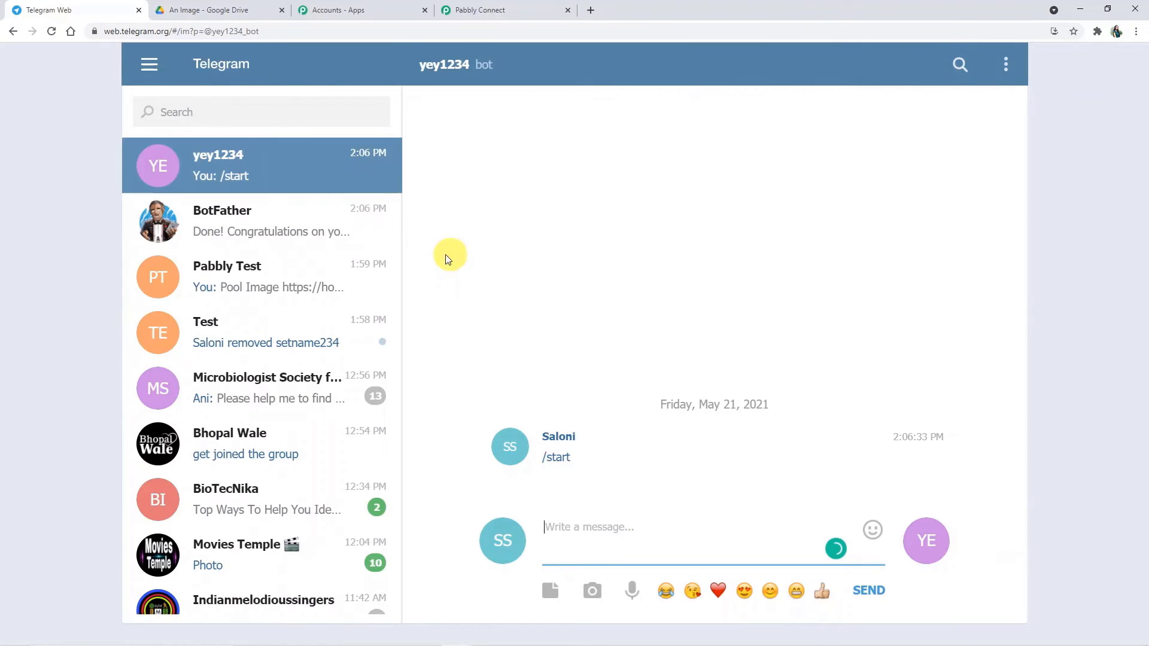
pyautogui.click(319, 223)
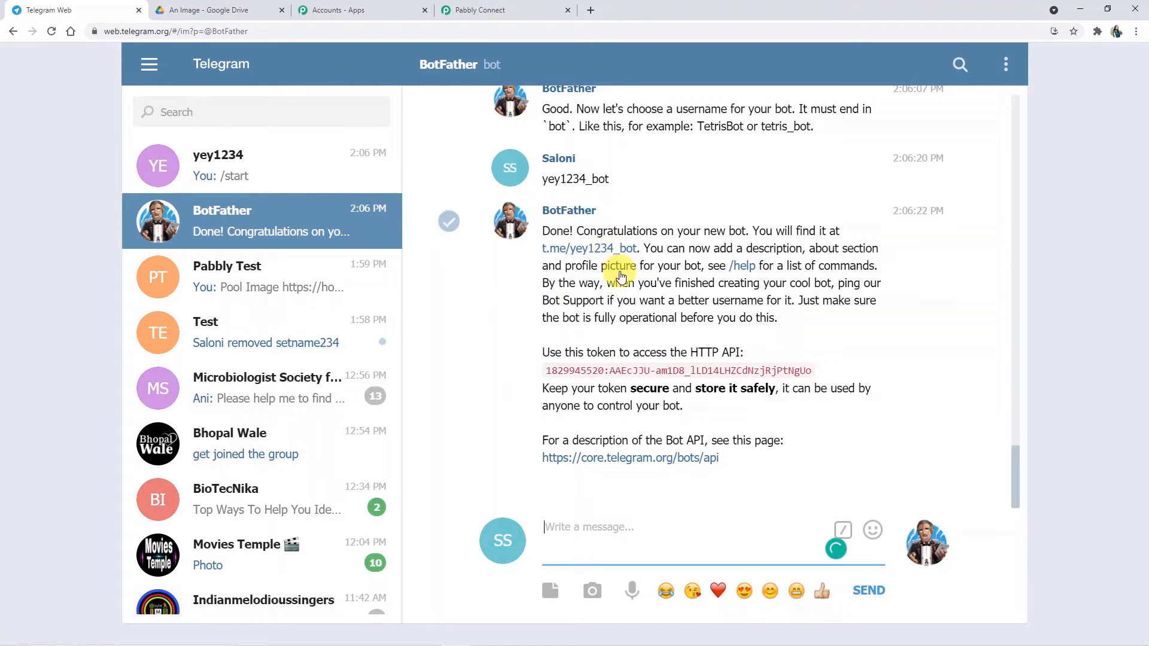
# Step: Copy the setnam234_bot API token from BotFather's history into Pabbly's Token field focus
pyautogui.scroll(2, 618, 270)
pyautogui.scroll(10, 622, 290)
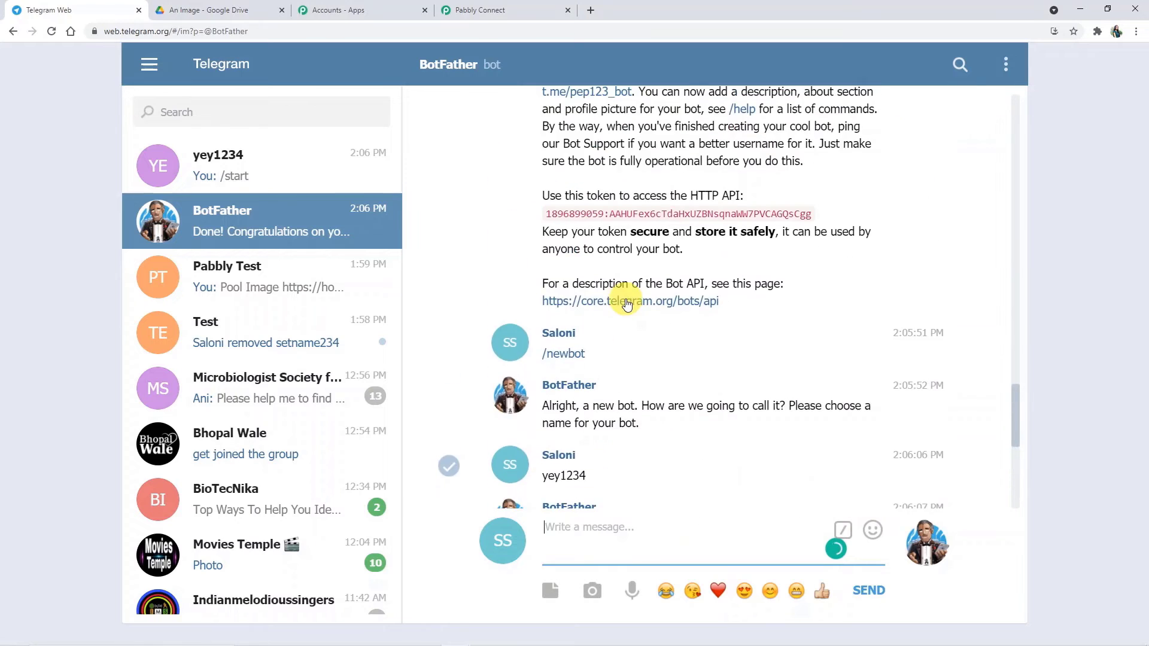
pyautogui.scroll(7, 643, 333)
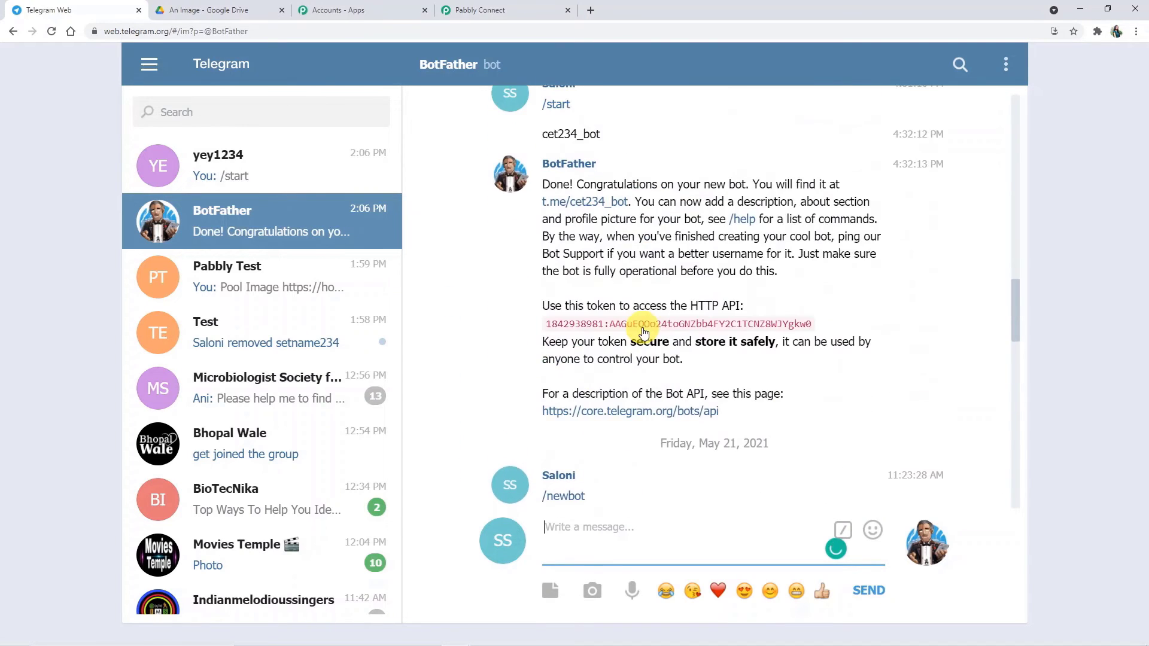
pyautogui.scroll(10, 643, 333)
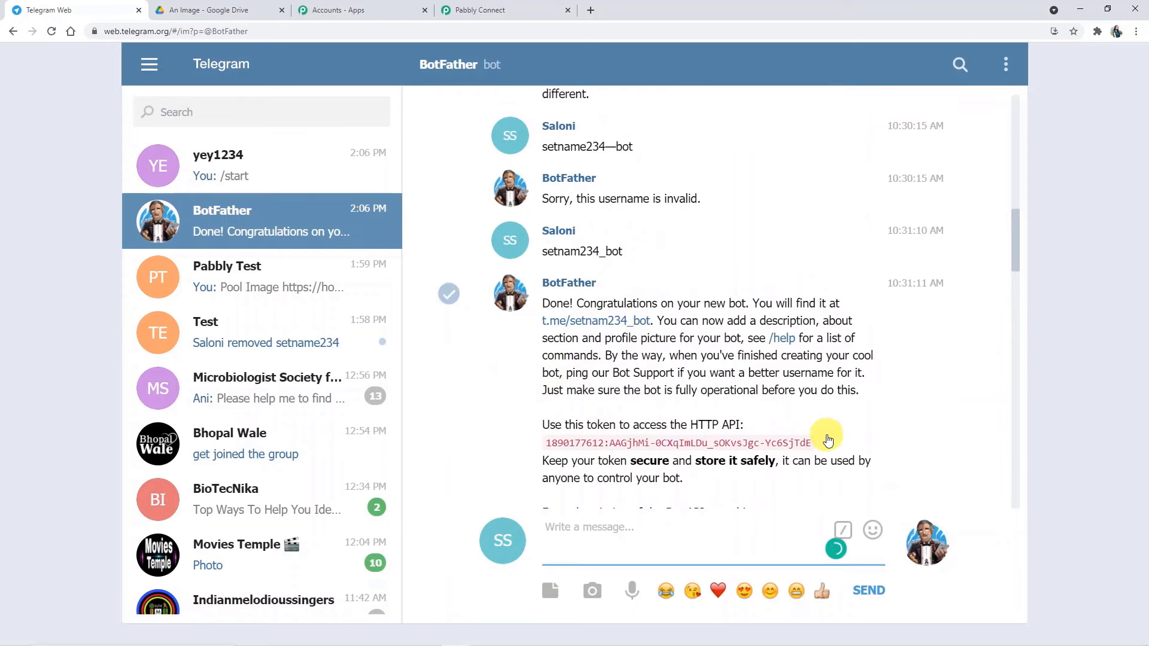
pyautogui.moveTo(829, 441); pyautogui.dragTo(534, 446)
pyautogui.hotkey('ctrl', 'c')
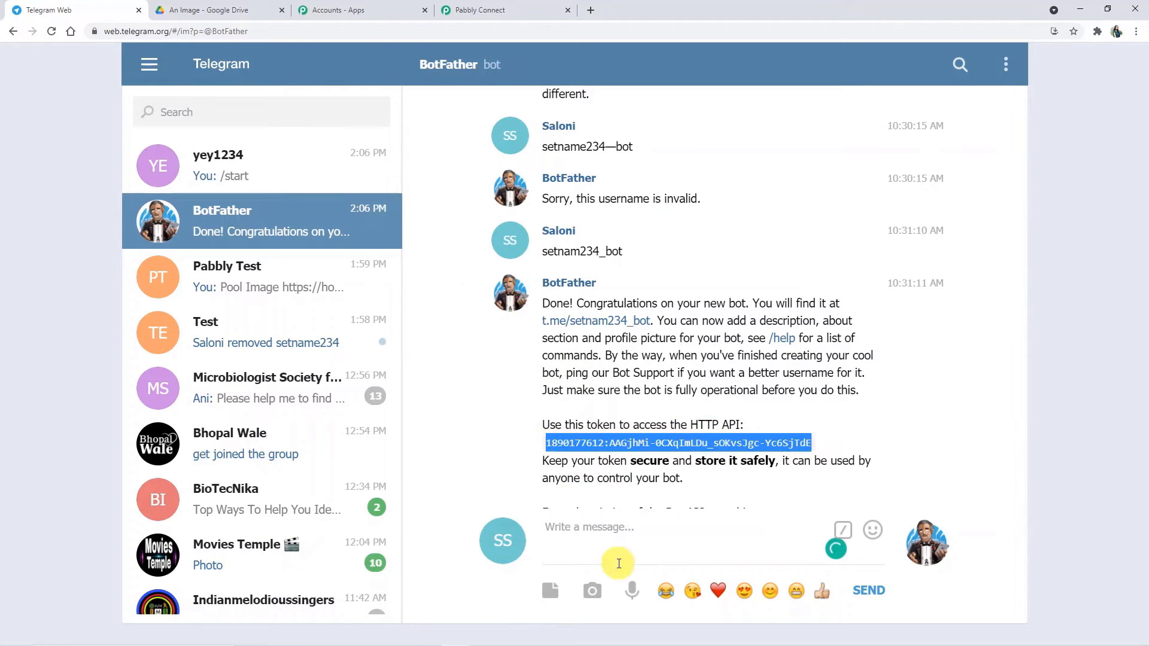
pyautogui.click(508, 12)
pyautogui.click(487, 389)
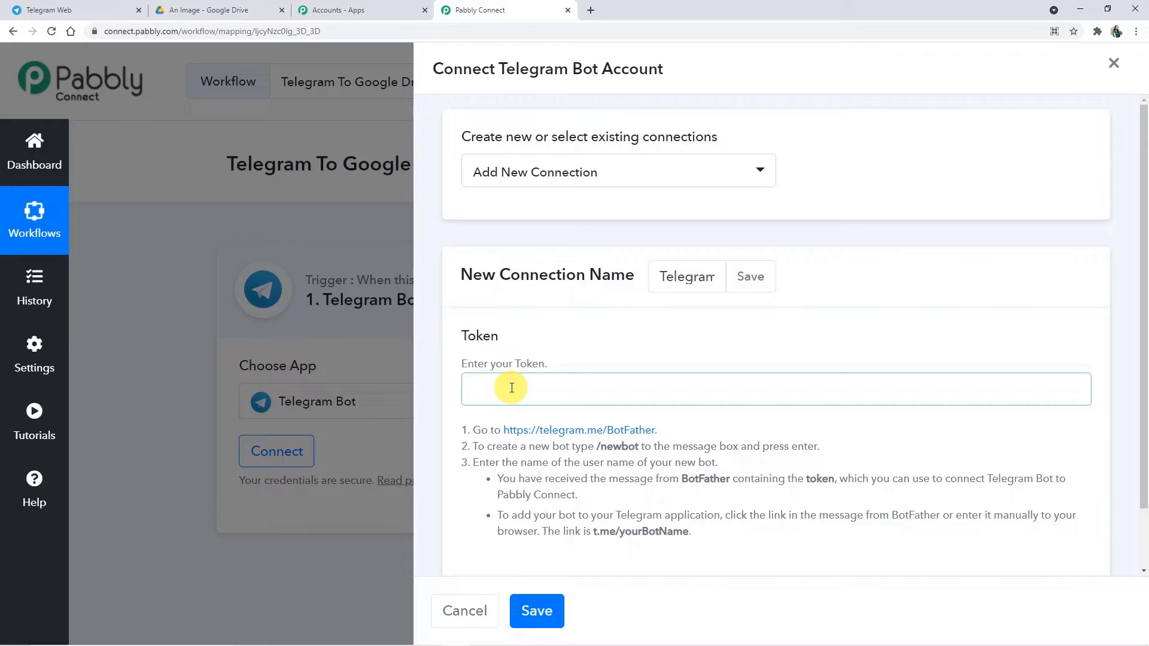
# Step: Paste the bot token, save the connection, and send a test request returning 'Webhook was set'
pyautogui.hotkey('ctrl', 'v')
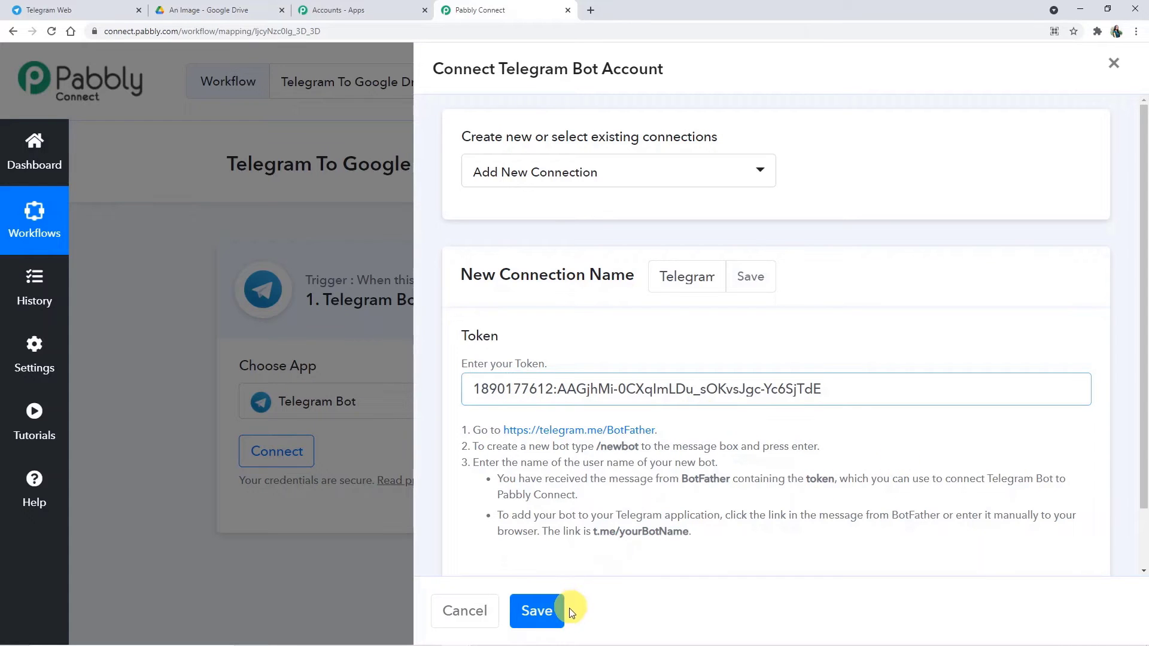
pyautogui.click(552, 610)
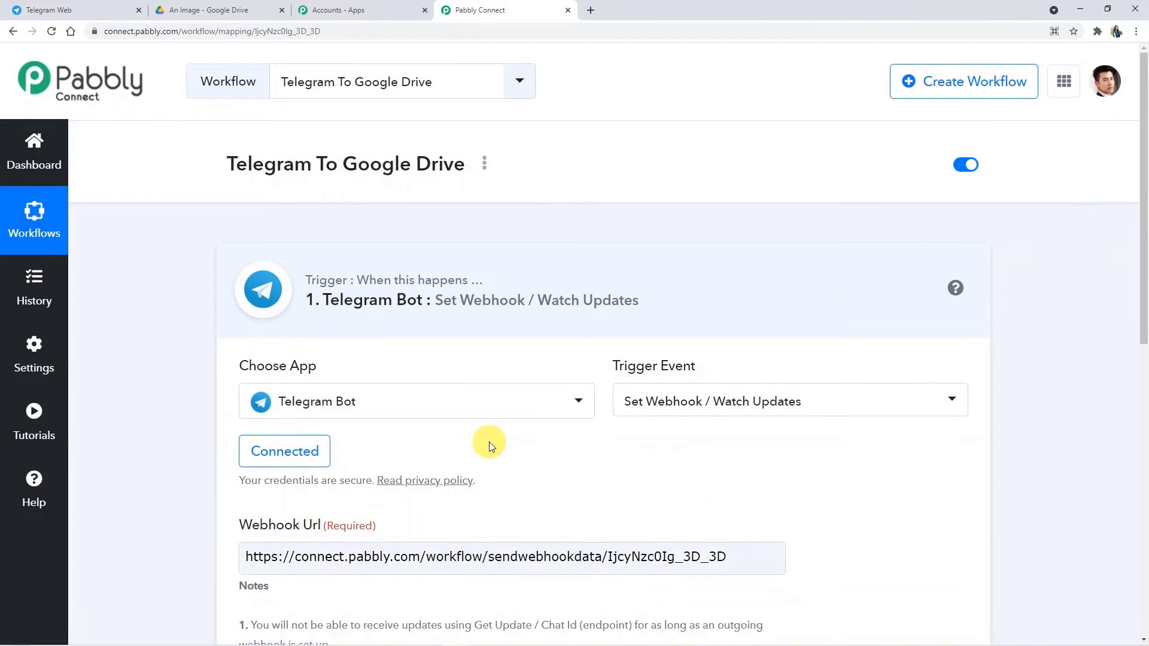
pyautogui.scroll(-2, 489, 441)
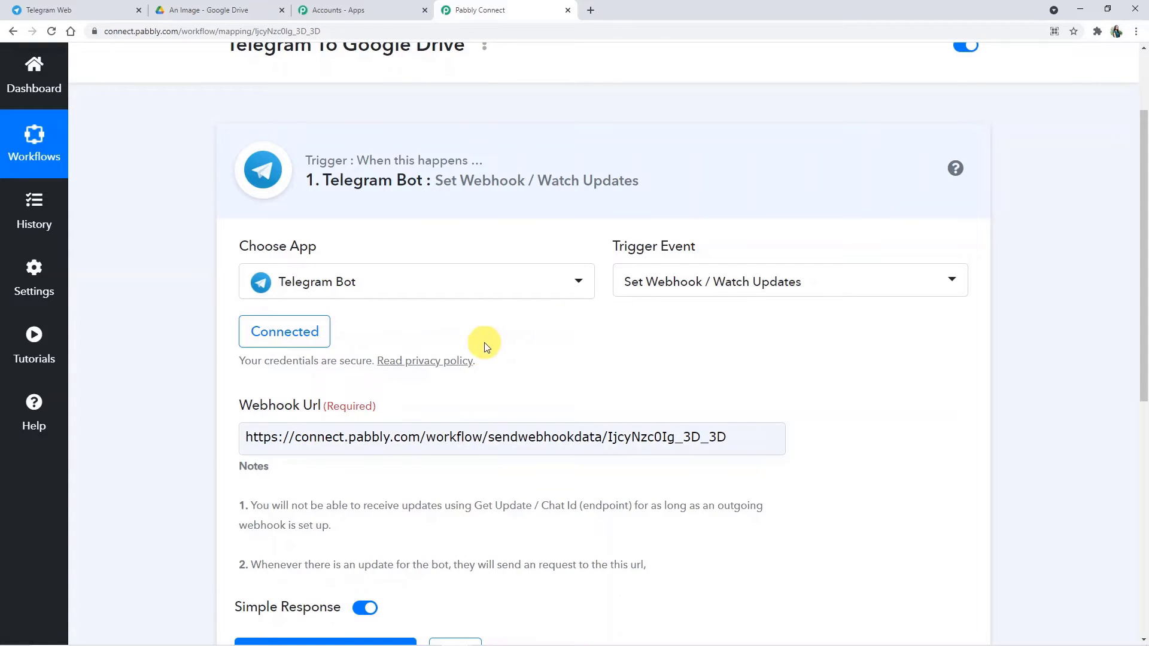
pyautogui.scroll(-5, 476, 346)
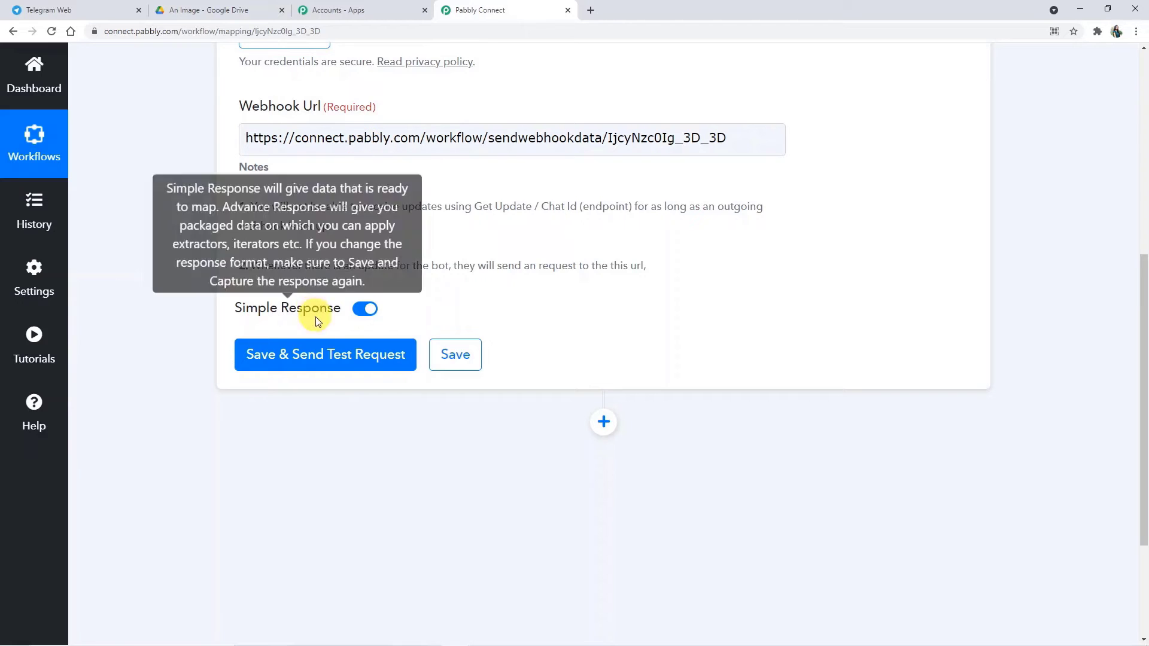
pyautogui.click(322, 358)
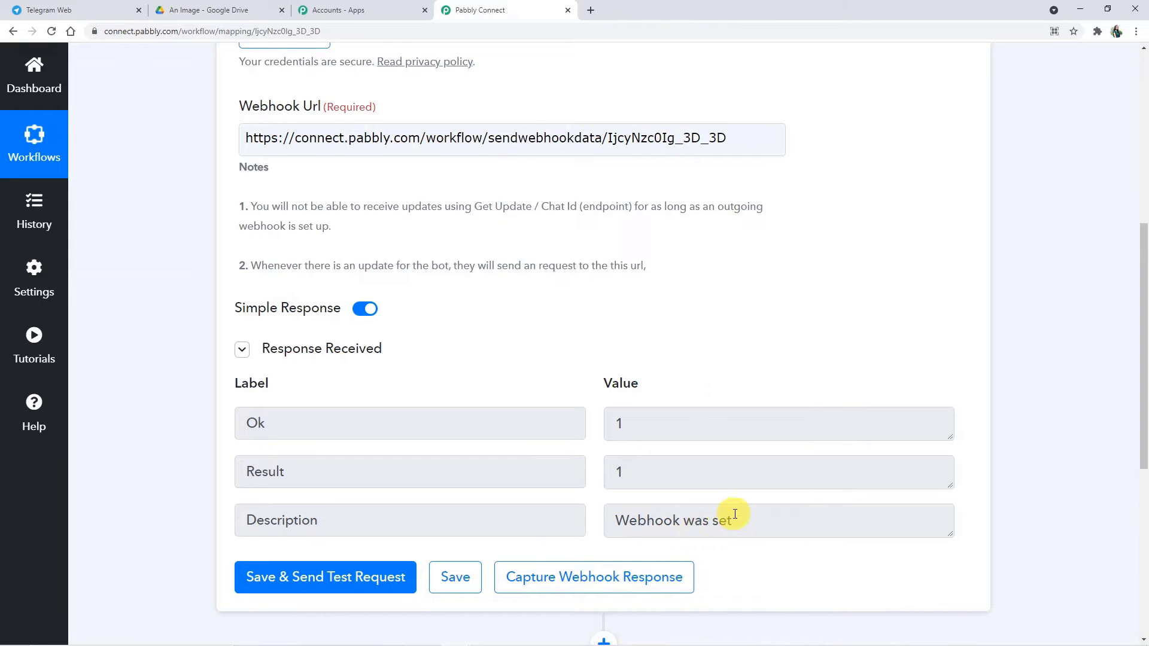
pyautogui.scroll(-1, 720, 552)
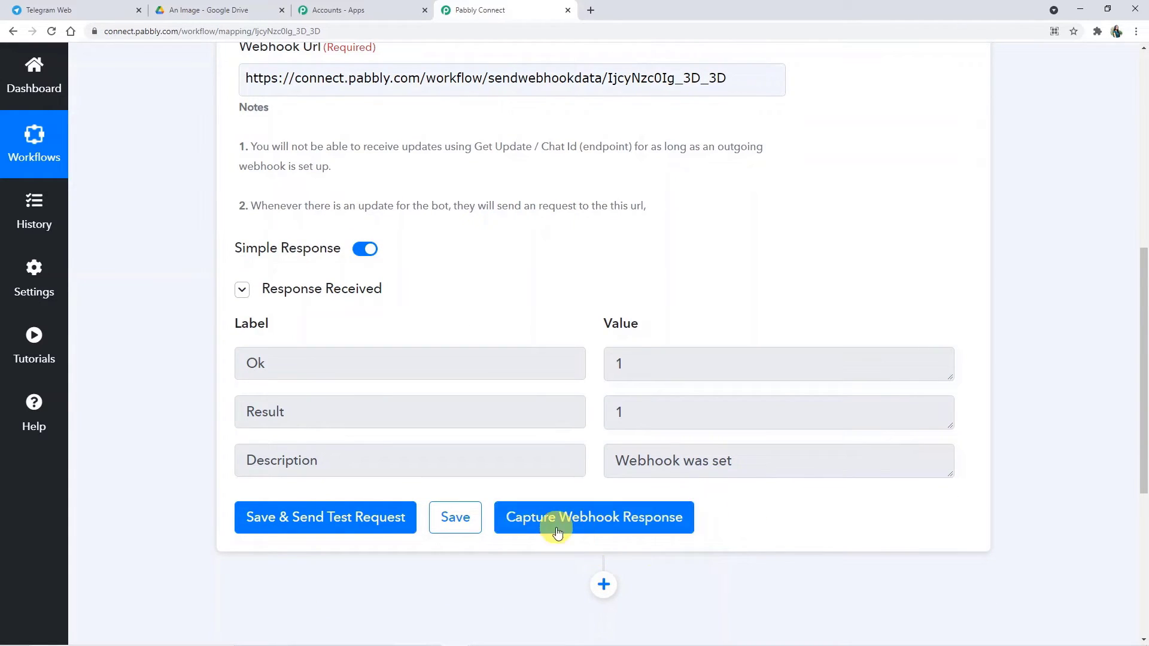
# Step: Start waiting for a webhook response in Pabbly, then go to Telegram Web
pyautogui.click(620, 525)
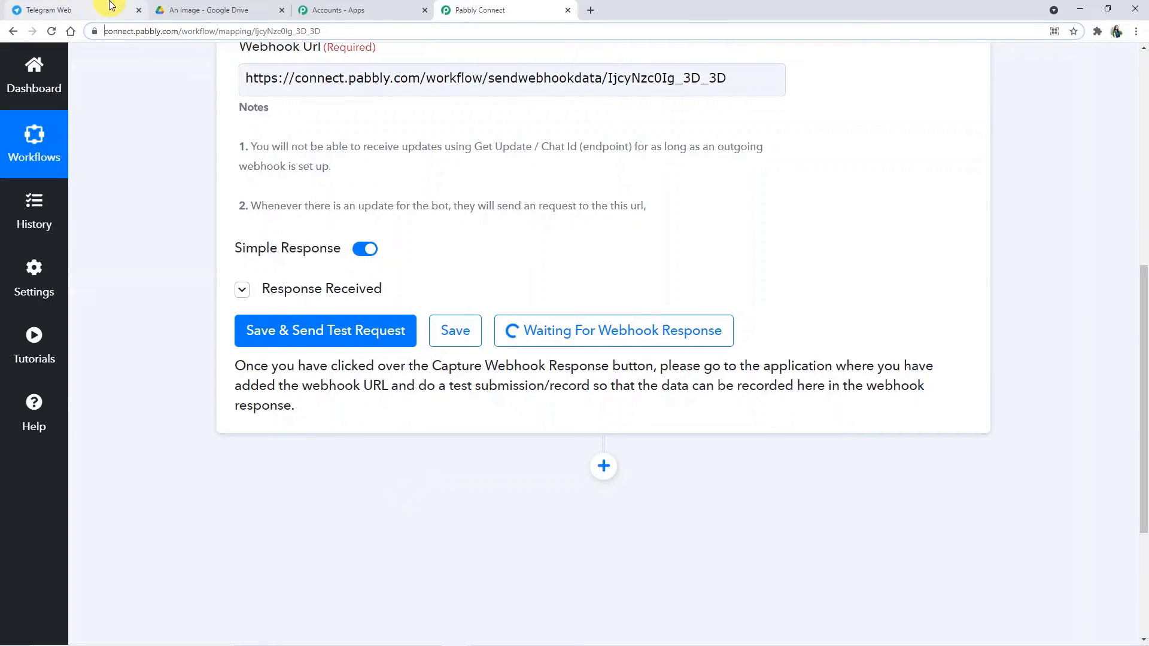
pyautogui.click(100, 8)
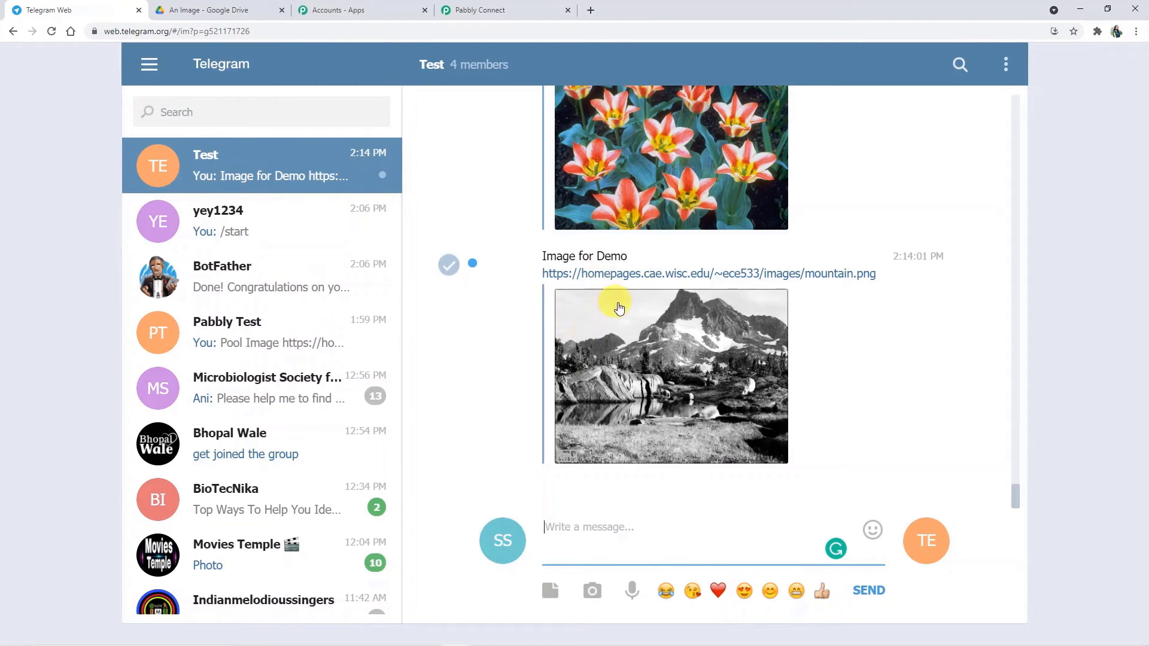
pyautogui.scroll(3, 617, 305)
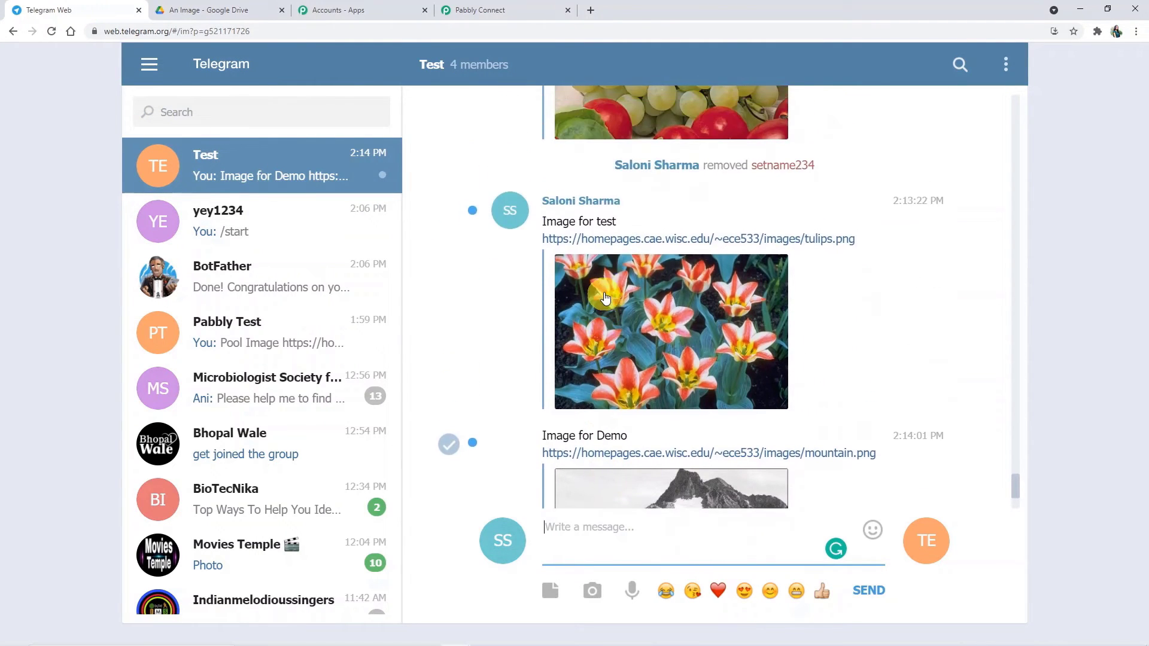
pyautogui.scroll(-2, 589, 305)
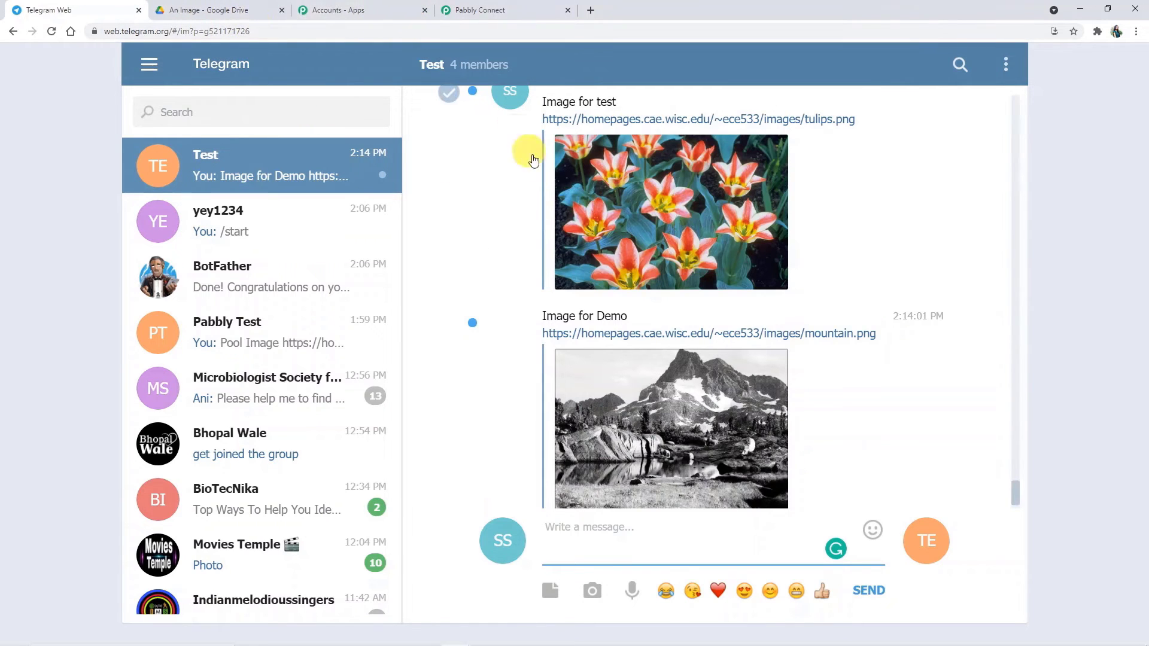
# Step: Copy the tulips image message and send it, minus the [Photo] text, to Pabbly Test
pyautogui.click(858, 255)
pyautogui.moveTo(676, 167); pyautogui.dragTo(531, 103)
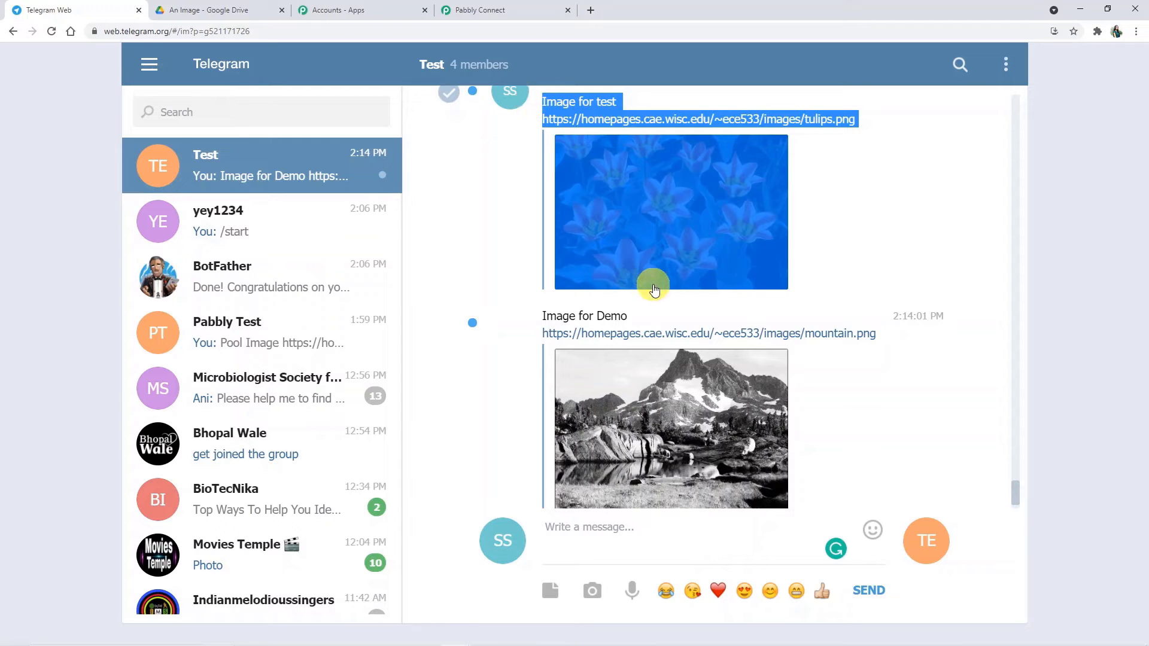
pyautogui.click(300, 335)
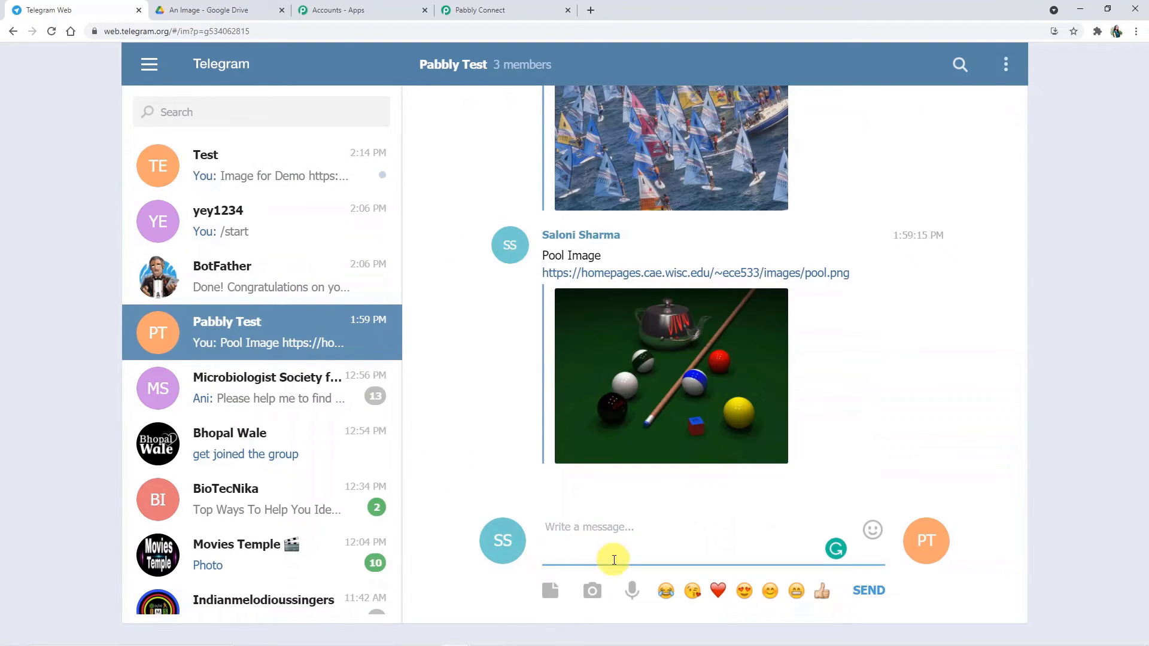
pyautogui.write('Image for test https://homepages.cae.wisc.edu/~ece533/images/tulips.png [Photo]')
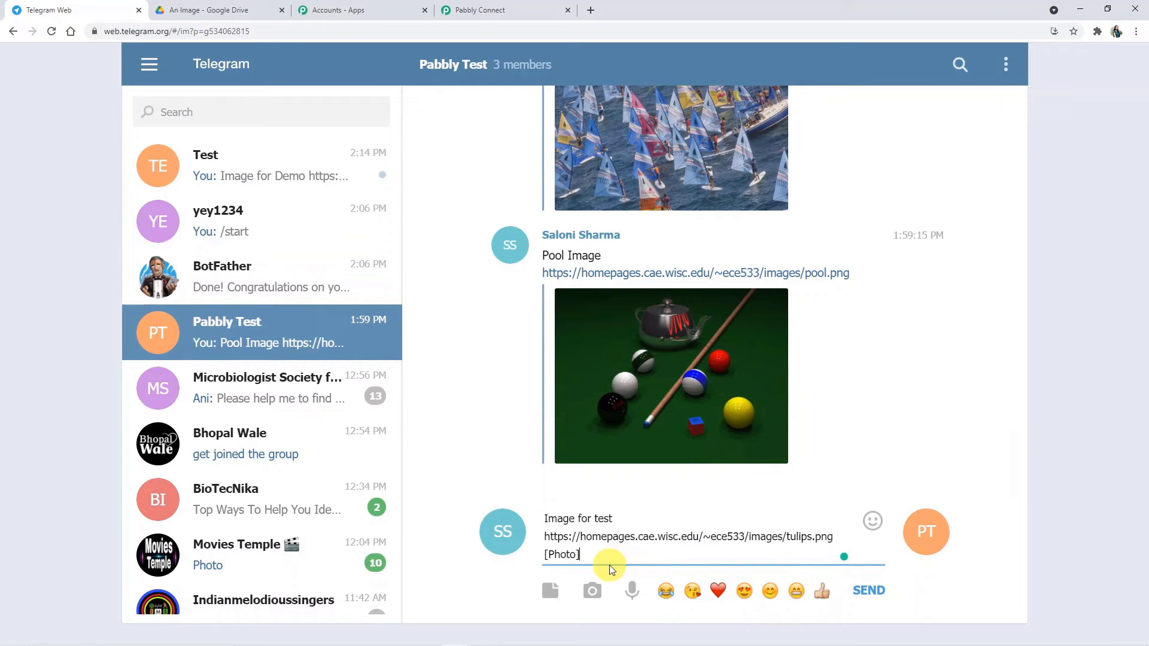
pyautogui.press('BackSpace')
pyautogui.press('BackSpace')
pyautogui.press('BackSpace')
pyautogui.press('BackSpace')
pyautogui.press('BackSpace')
pyautogui.press('BackSpace')
pyautogui.press('BackSpace')
pyautogui.press('Return')
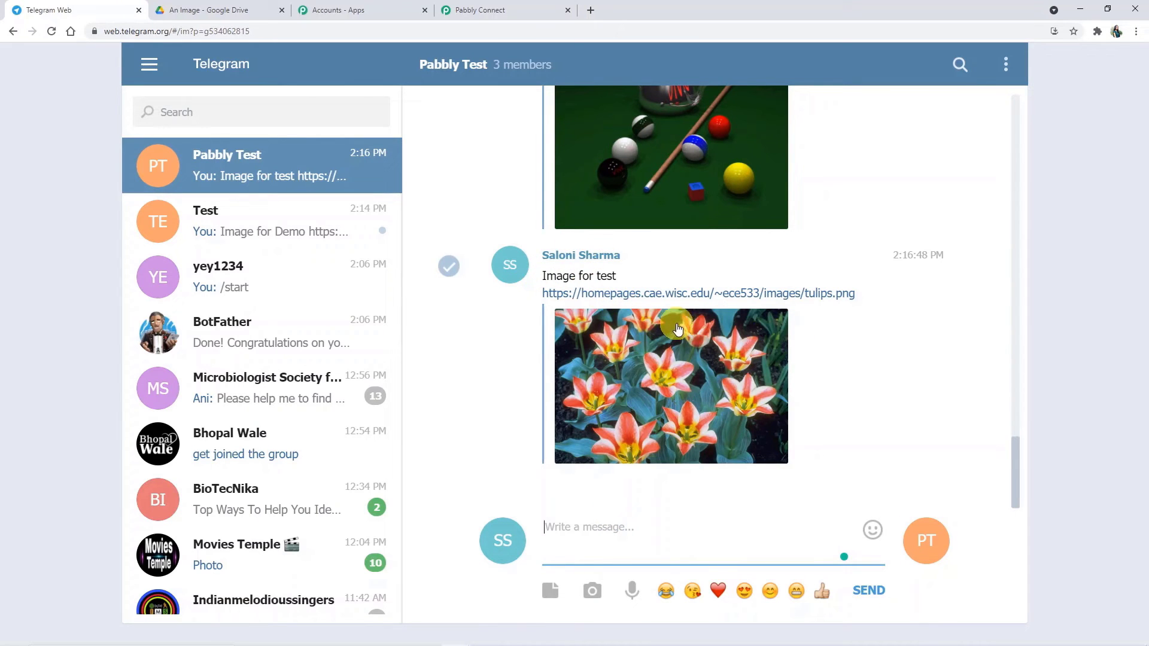
# Step: Read the full captured tulips Message Text, then add an empty action step after the Telegram trigger
pyautogui.click(488, 12)
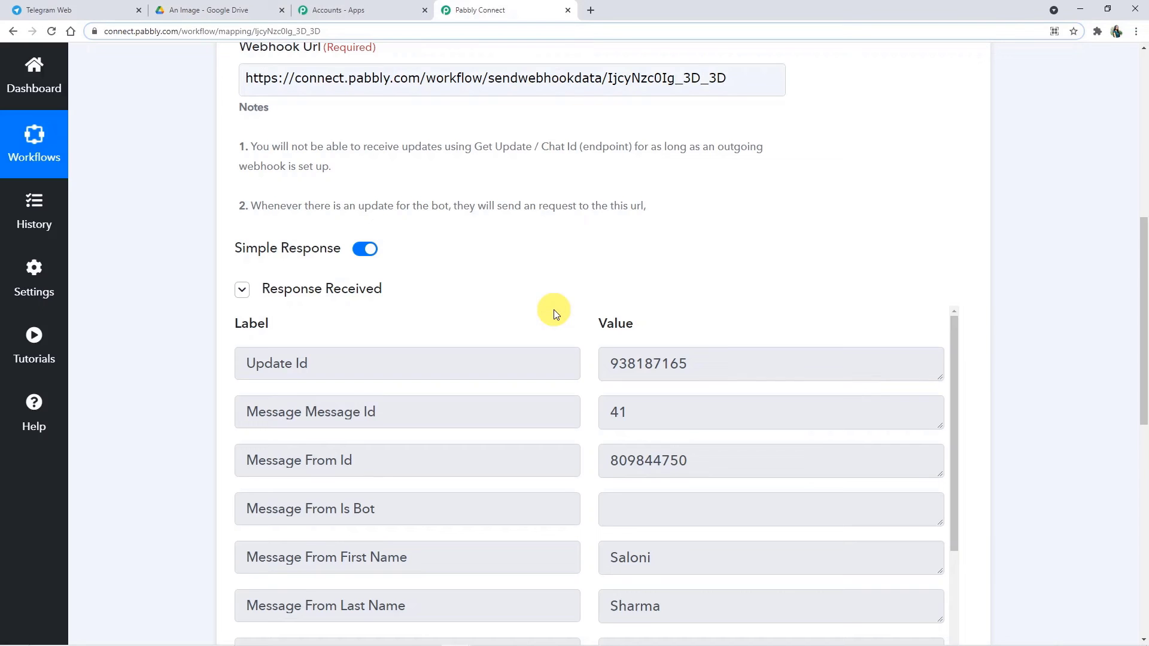
pyautogui.scroll(-5, 736, 478)
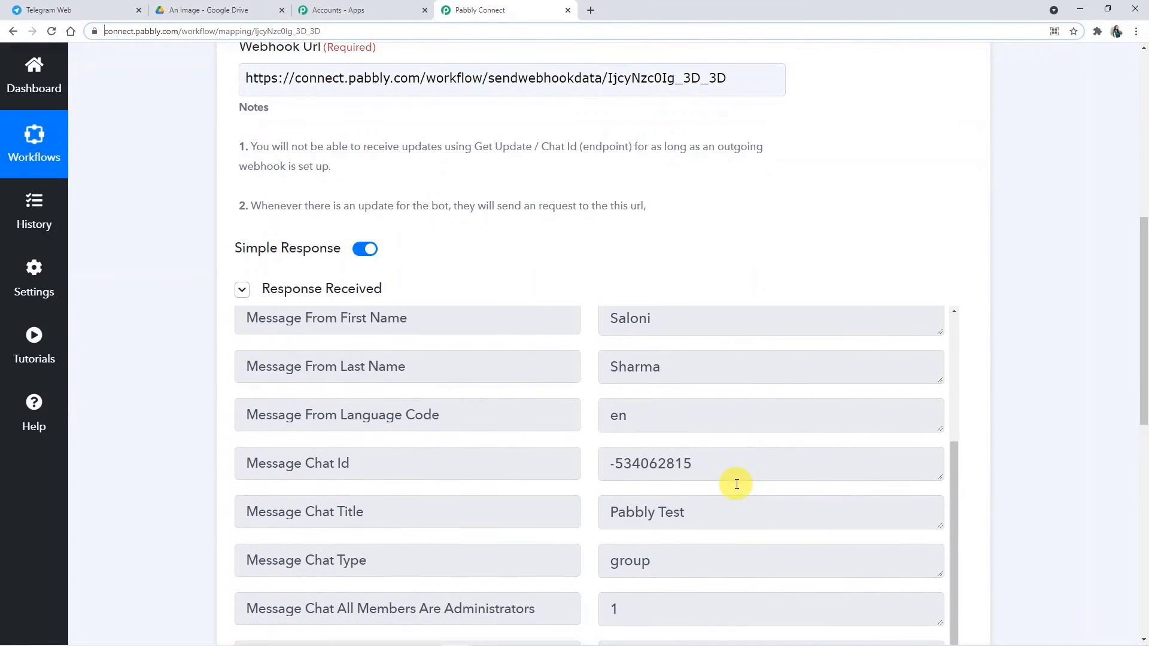
pyautogui.scroll(-1, 719, 505)
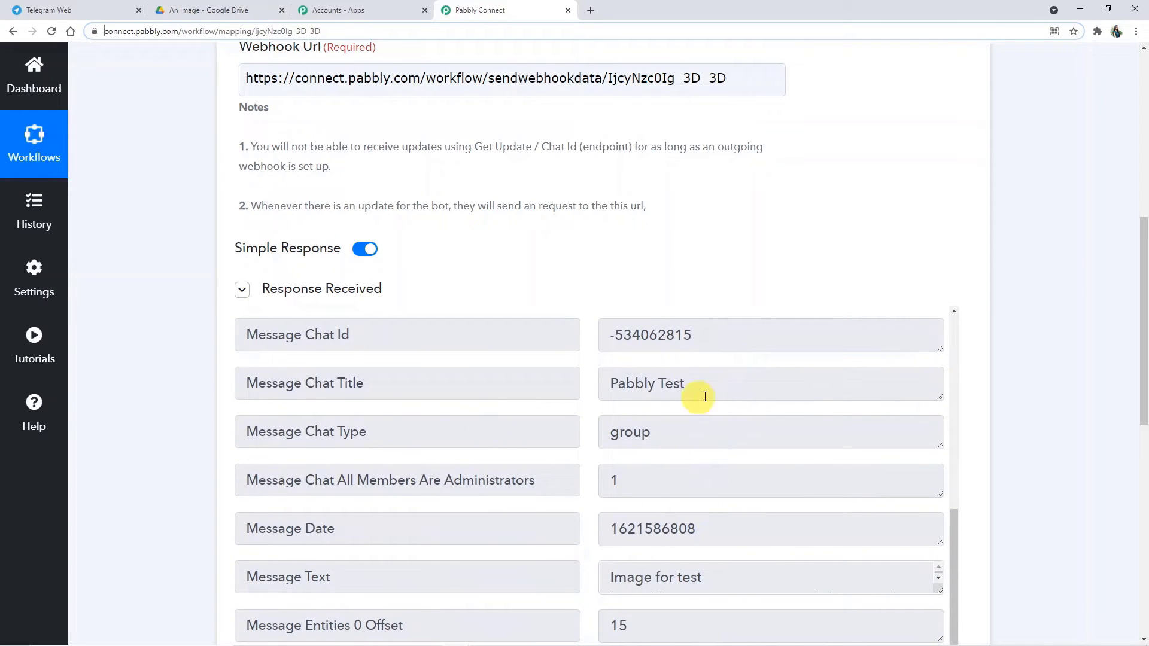
pyautogui.scroll(-1, 671, 390)
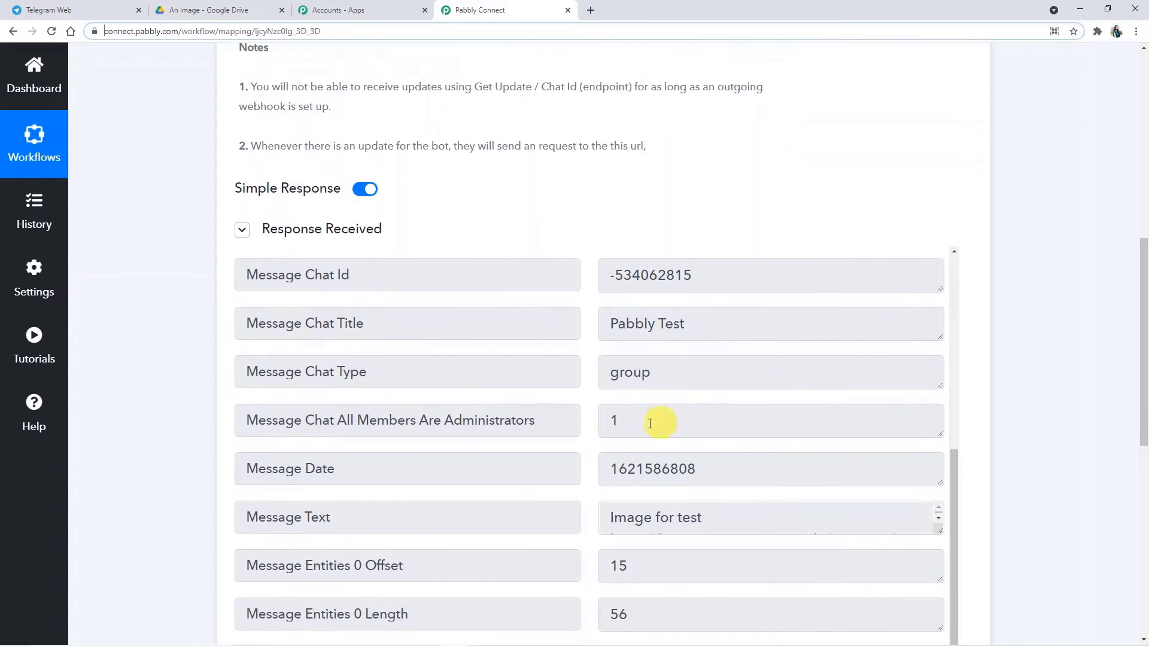
pyautogui.scroll(-5, 651, 384)
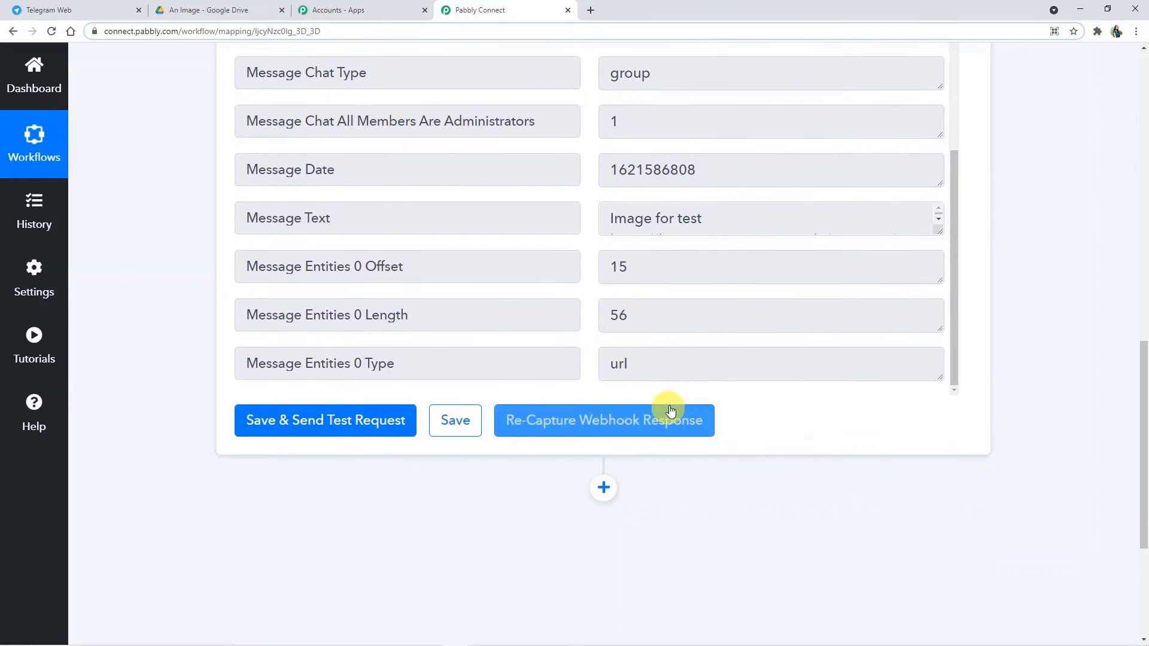
pyautogui.scroll(1, 859, 229)
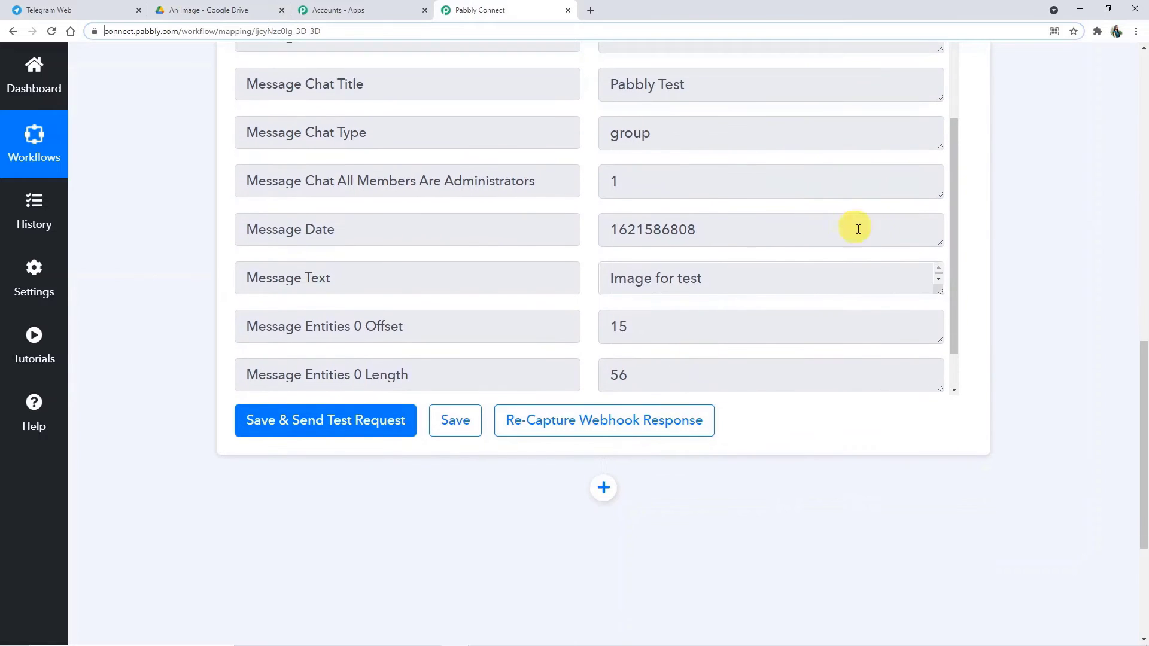
pyautogui.click(937, 282)
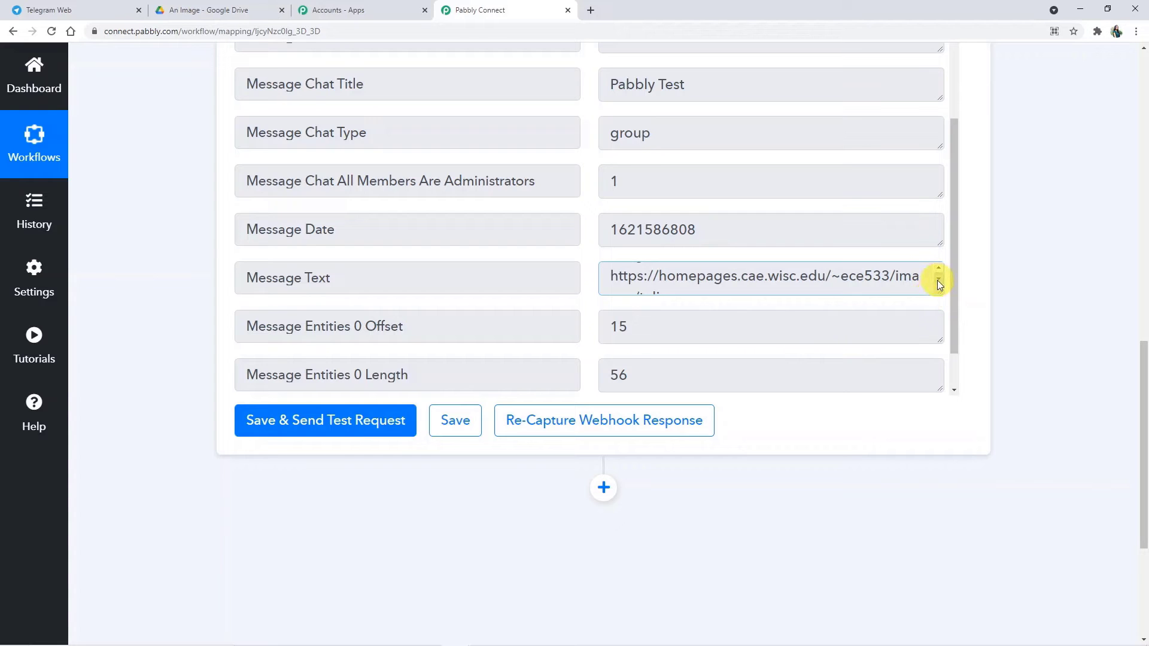
pyautogui.moveTo(938, 292); pyautogui.dragTo(935, 338)
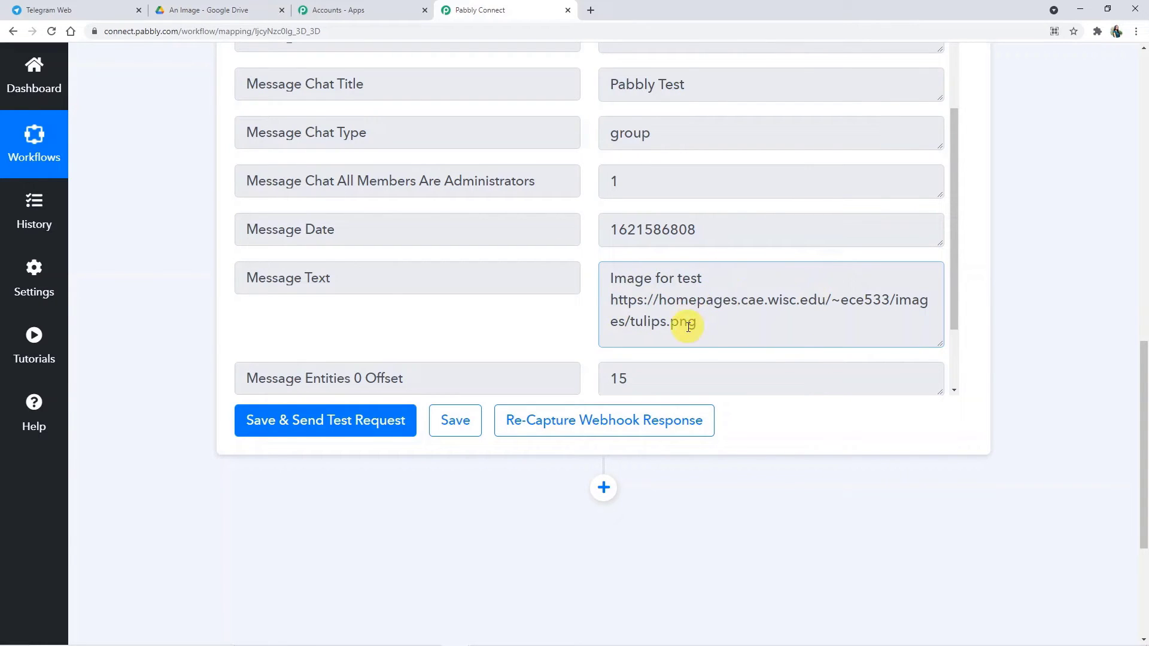
pyautogui.scroll(-1, 739, 321)
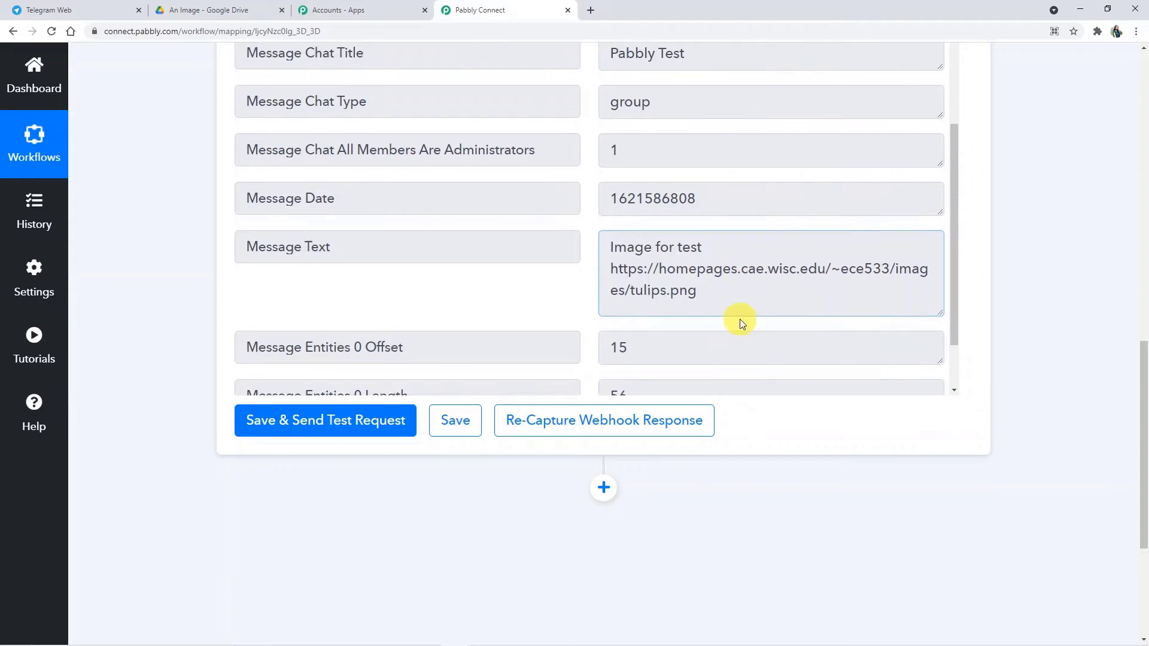
pyautogui.click(603, 488)
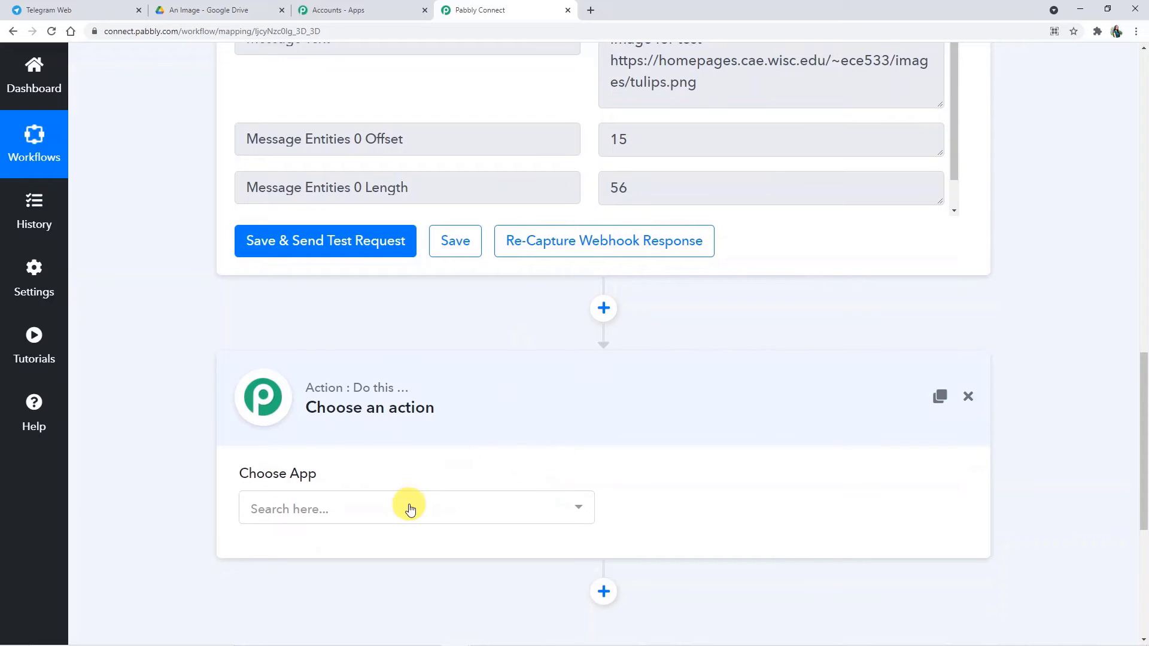
# Step: Set the new step's app to Text Formatter by Pabbly, found by searching 'text', with the Split Text event
pyautogui.click(409, 510)
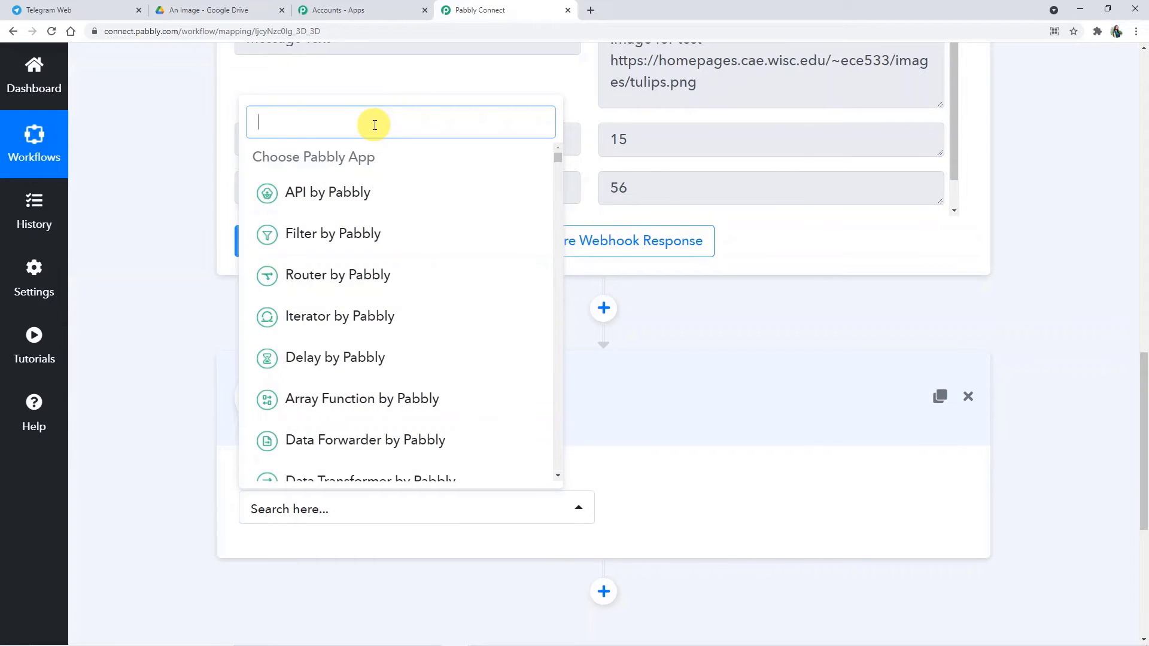
pyautogui.write('tex')
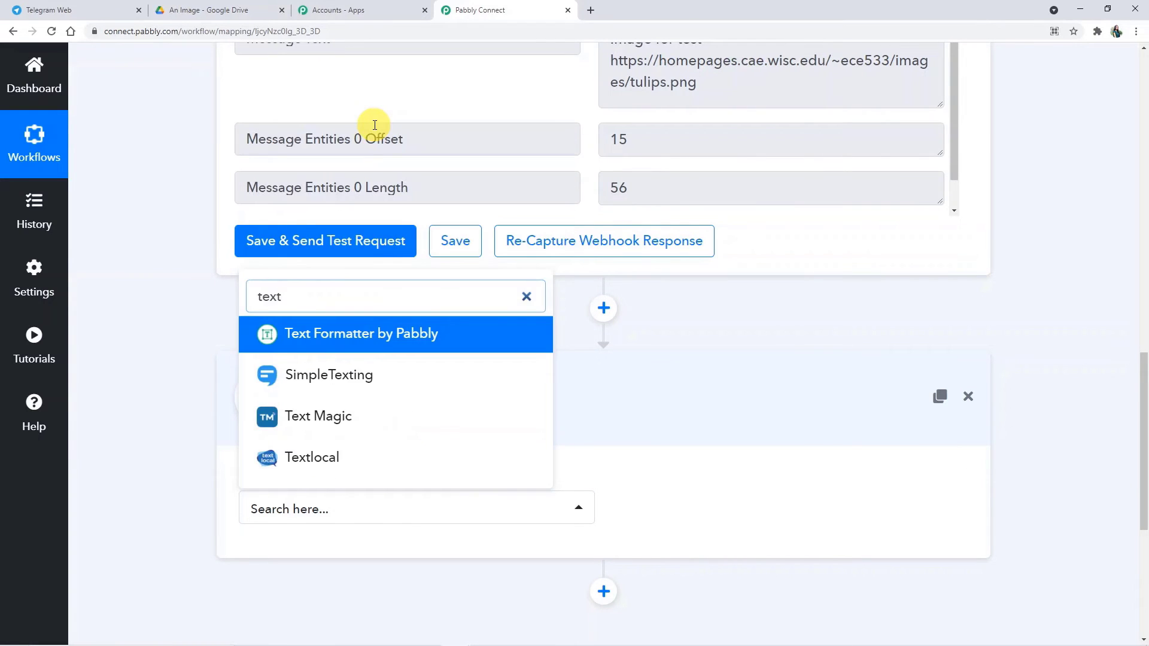
pyautogui.write('t')
pyautogui.click(373, 323)
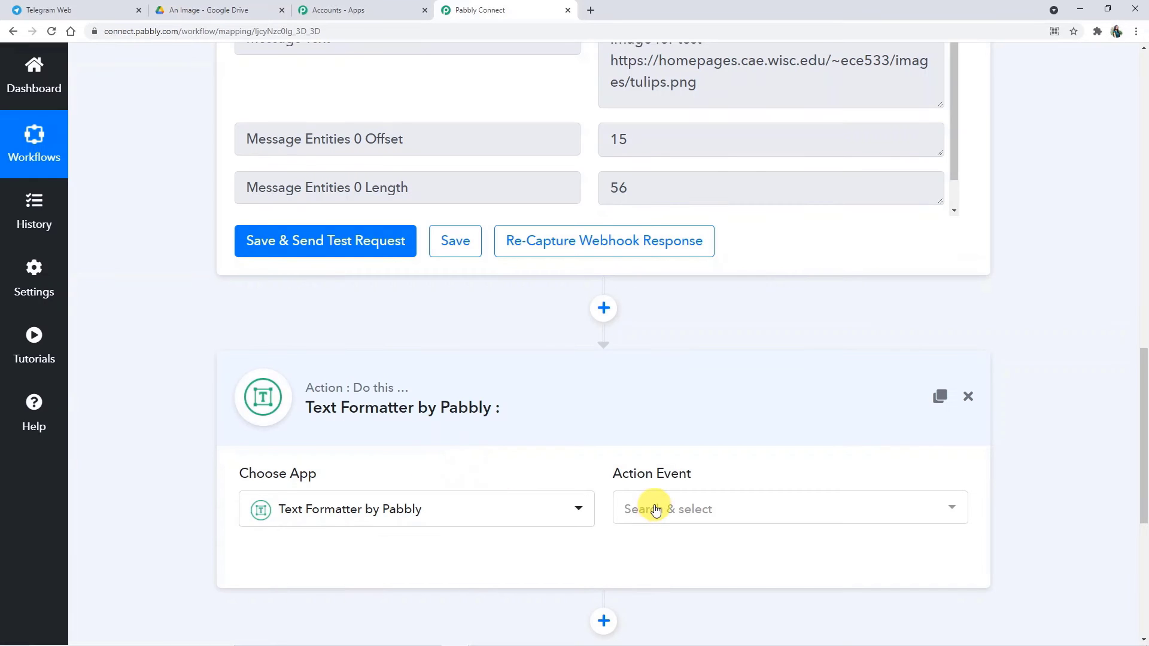
pyautogui.click(655, 509)
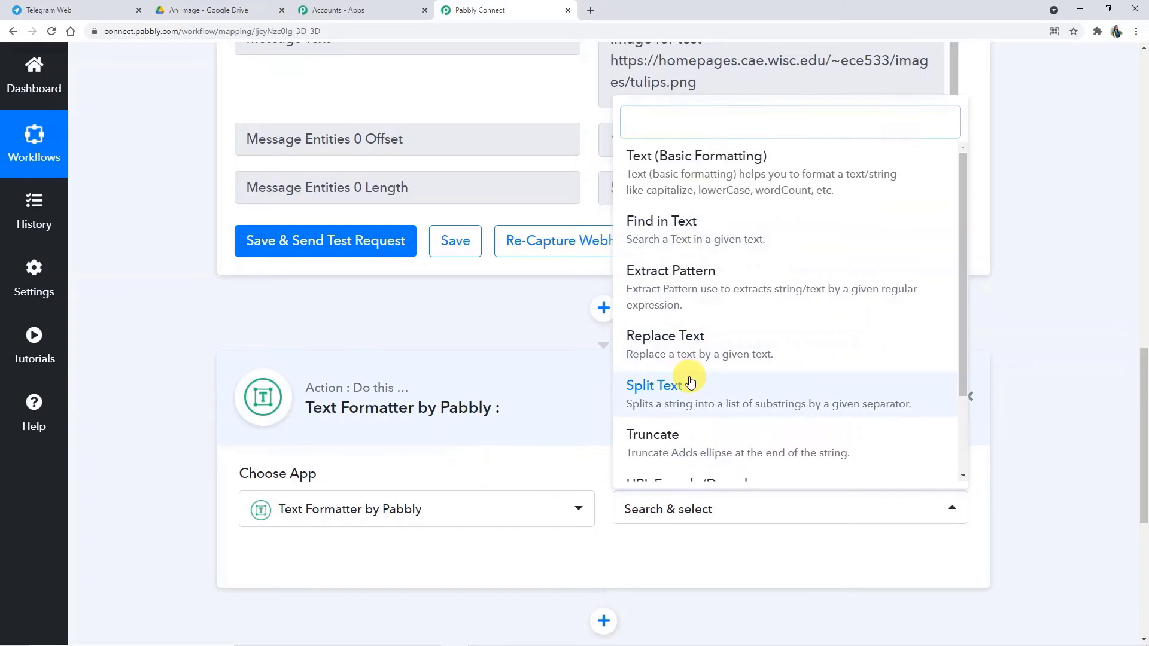
pyautogui.click(673, 386)
pyautogui.scroll(-2, 658, 395)
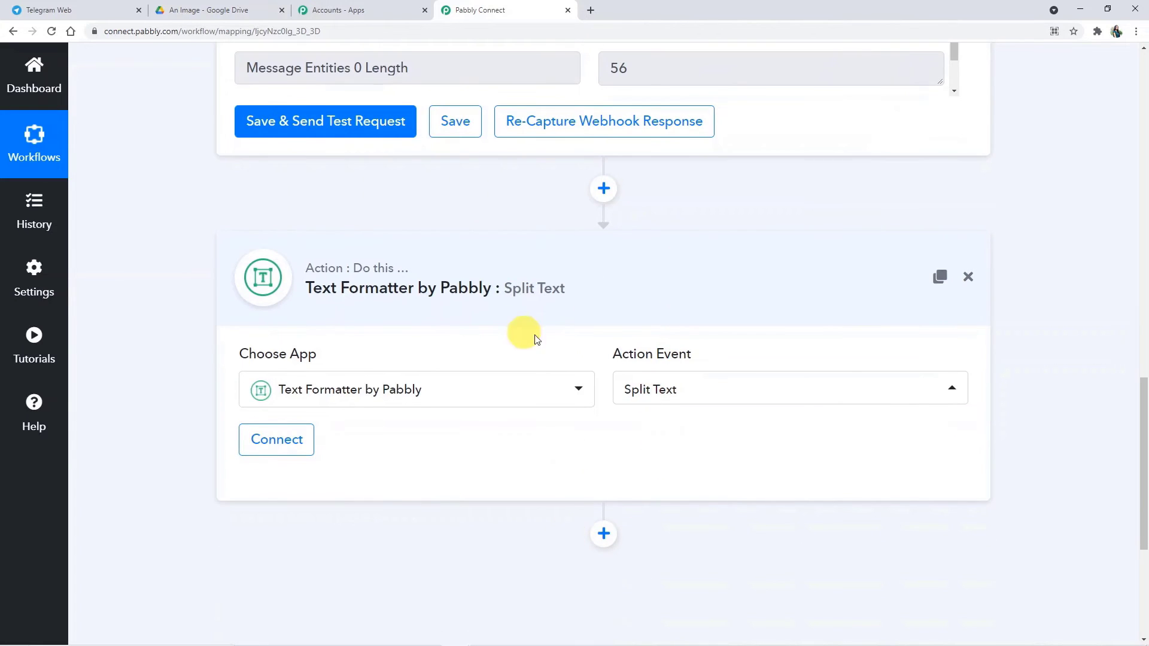
pyautogui.scroll(4, 641, 316)
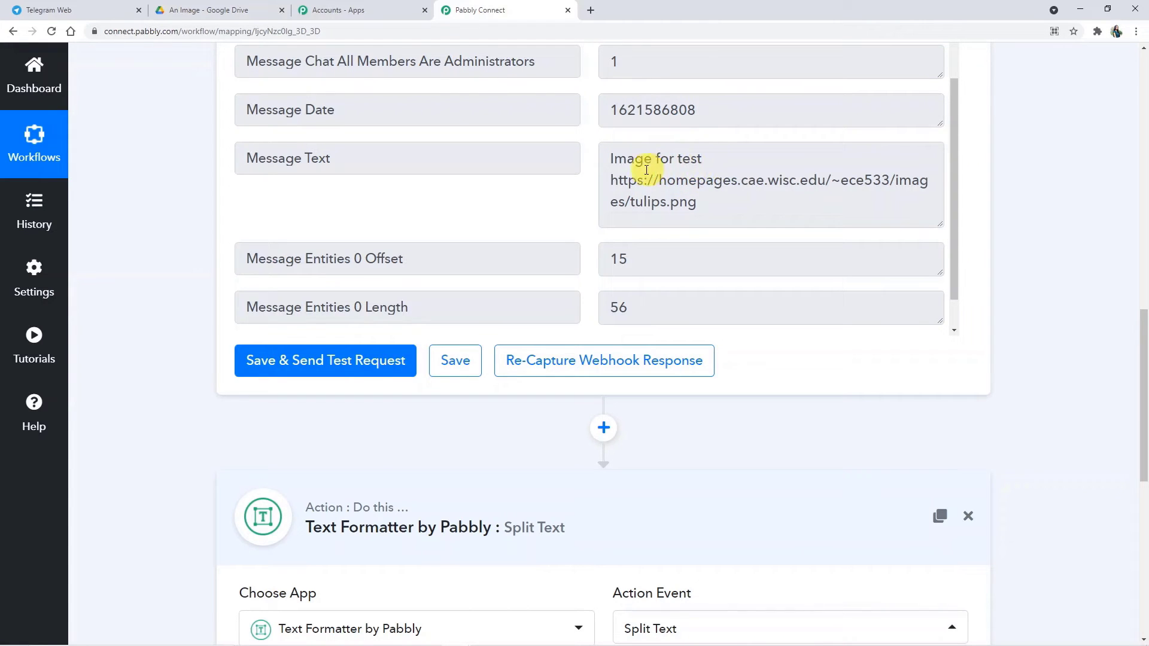
pyautogui.scroll(-1, 662, 190)
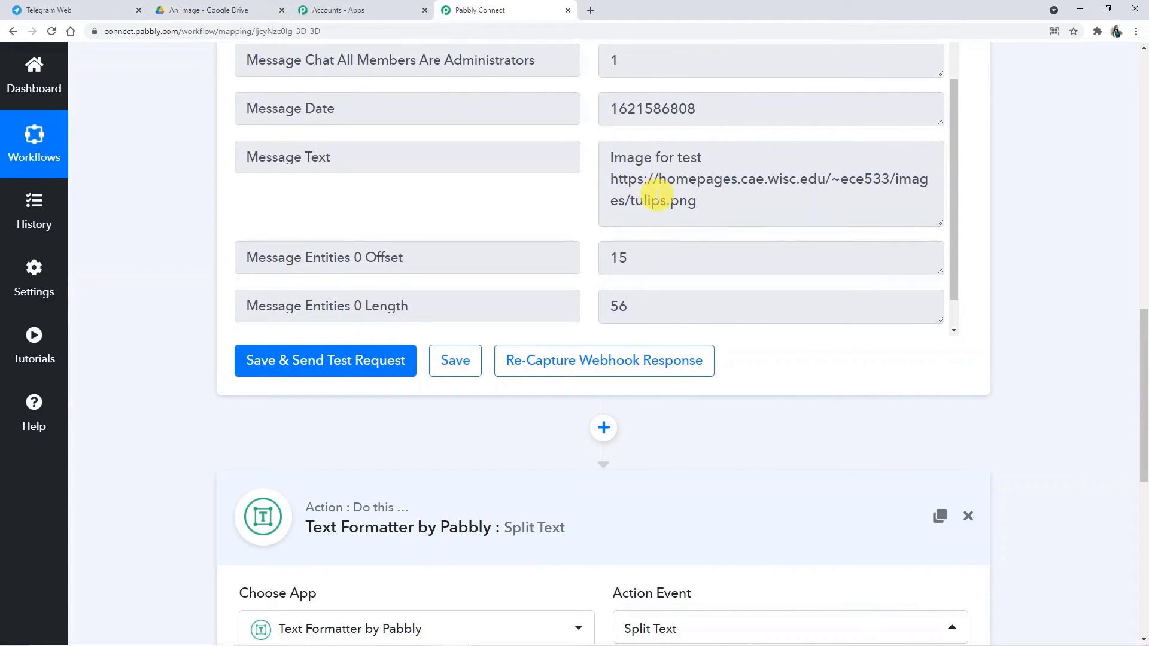
pyautogui.scroll(-4, 910, 357)
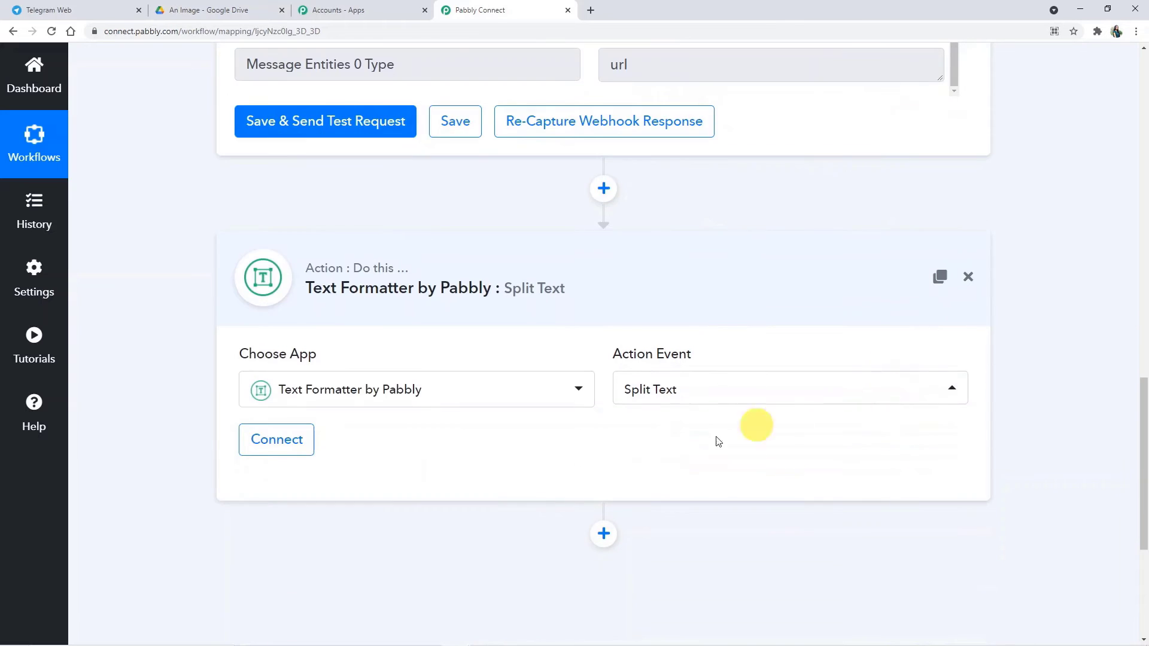
# Step: Connect the Split Text step and map the Telegram Message Text into Text to Split
pyautogui.click(289, 453)
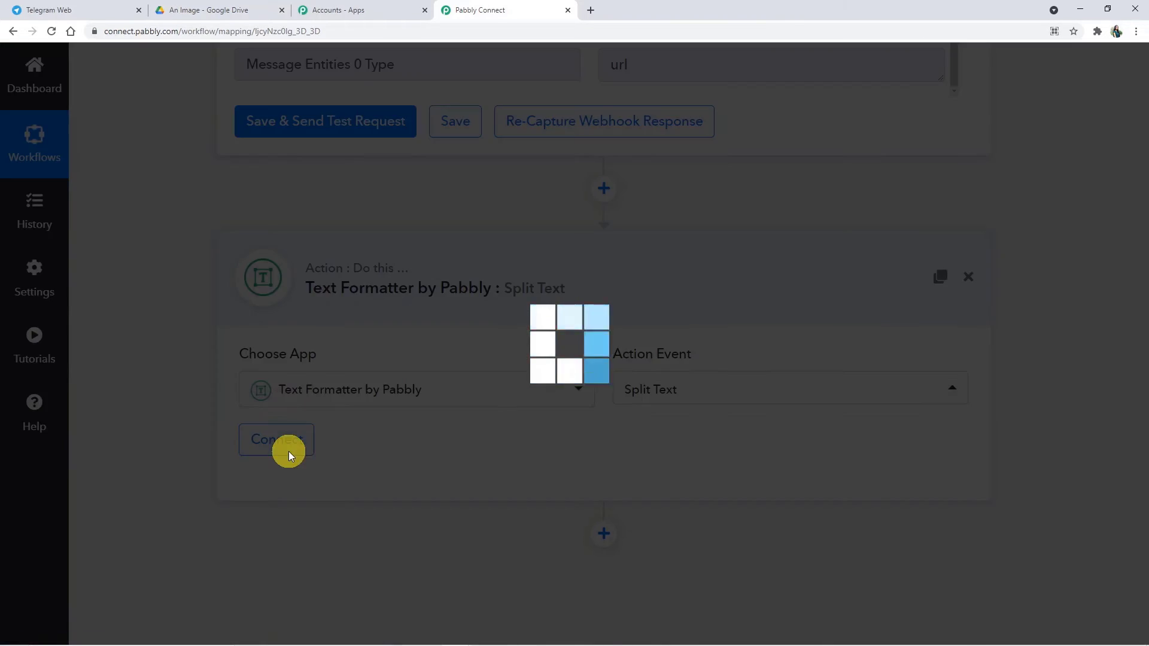
pyautogui.scroll(-4, 464, 461)
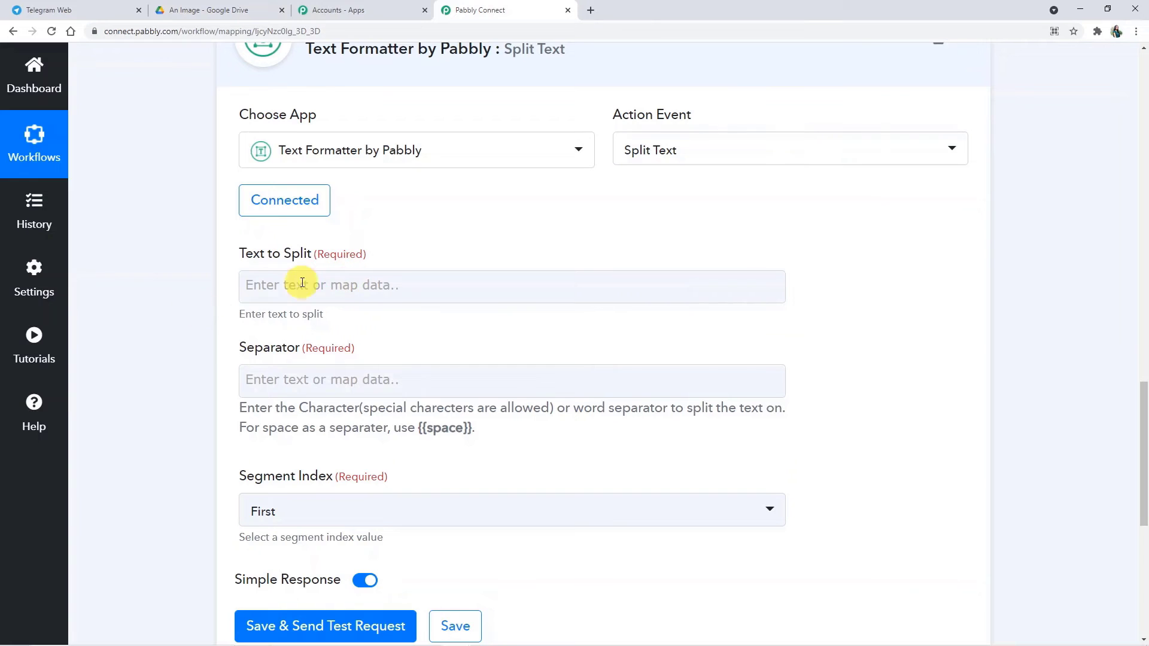
pyautogui.click(258, 286)
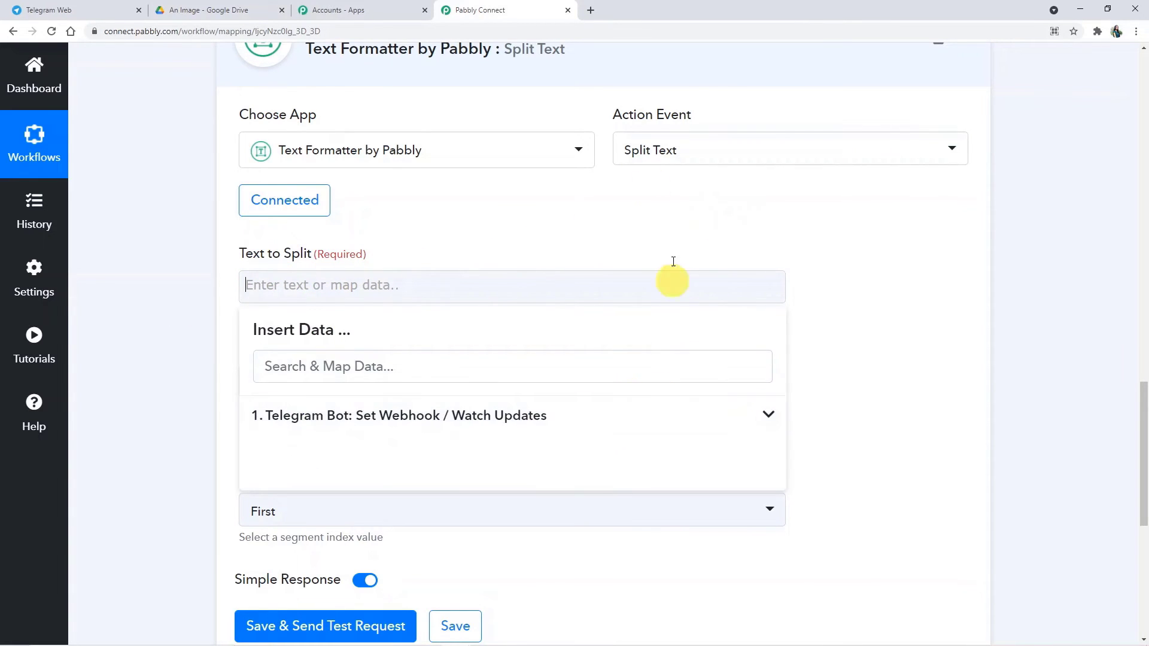
pyautogui.click(618, 423)
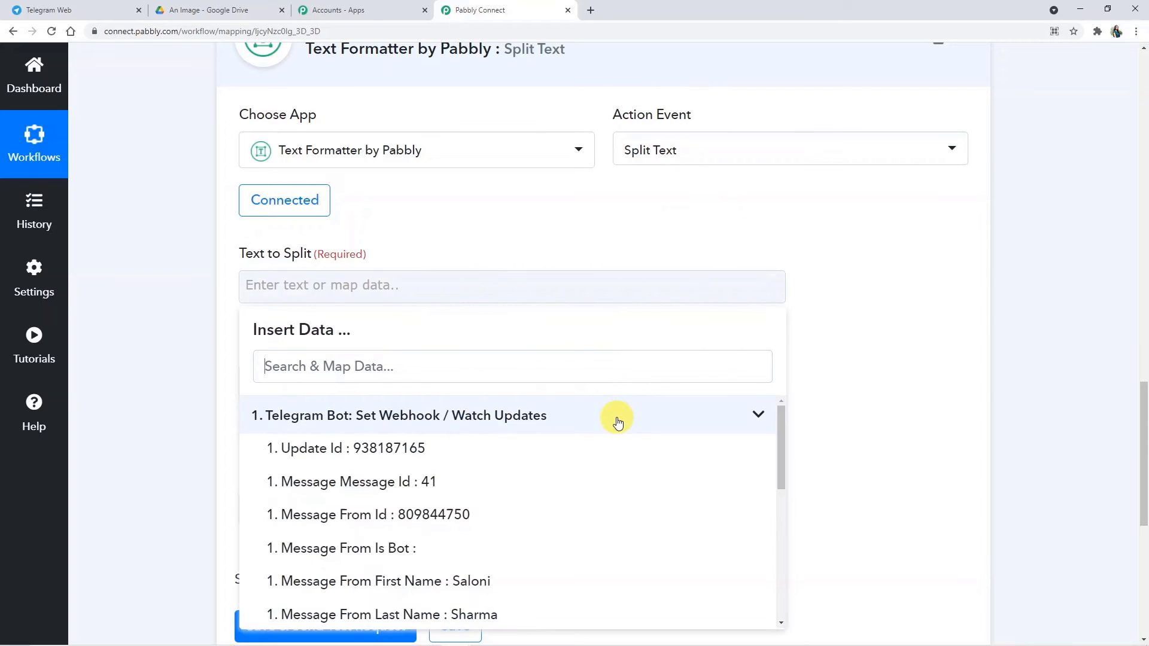
pyautogui.scroll(-3, 560, 479)
pyautogui.scroll(-1, 561, 485)
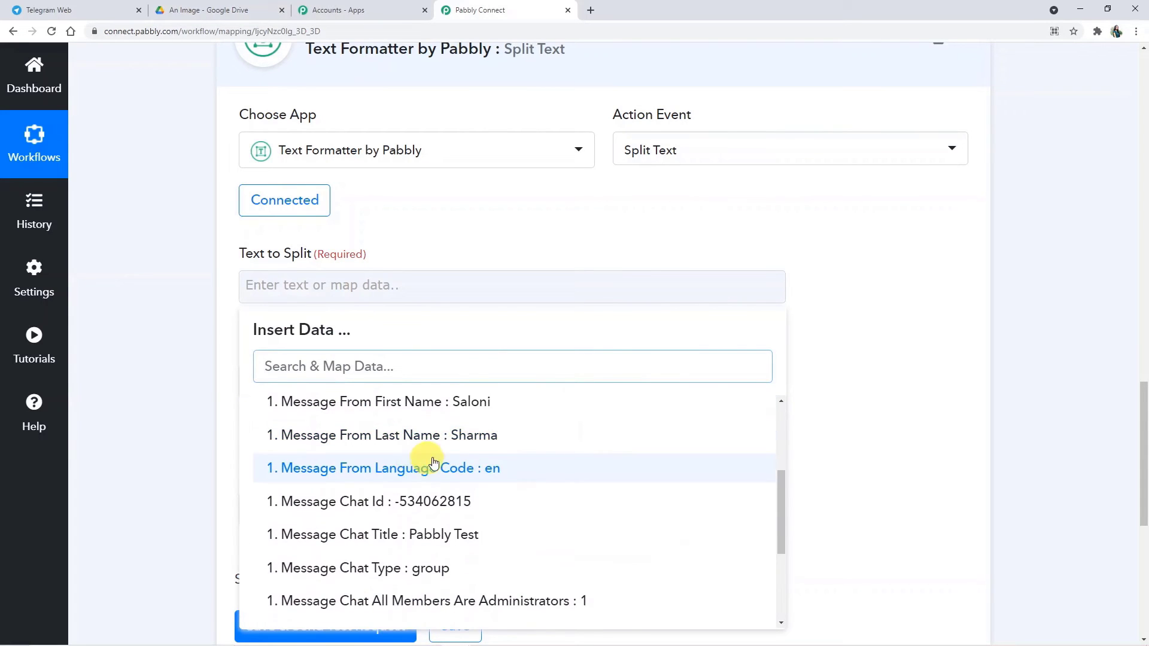
pyautogui.scroll(-3, 473, 467)
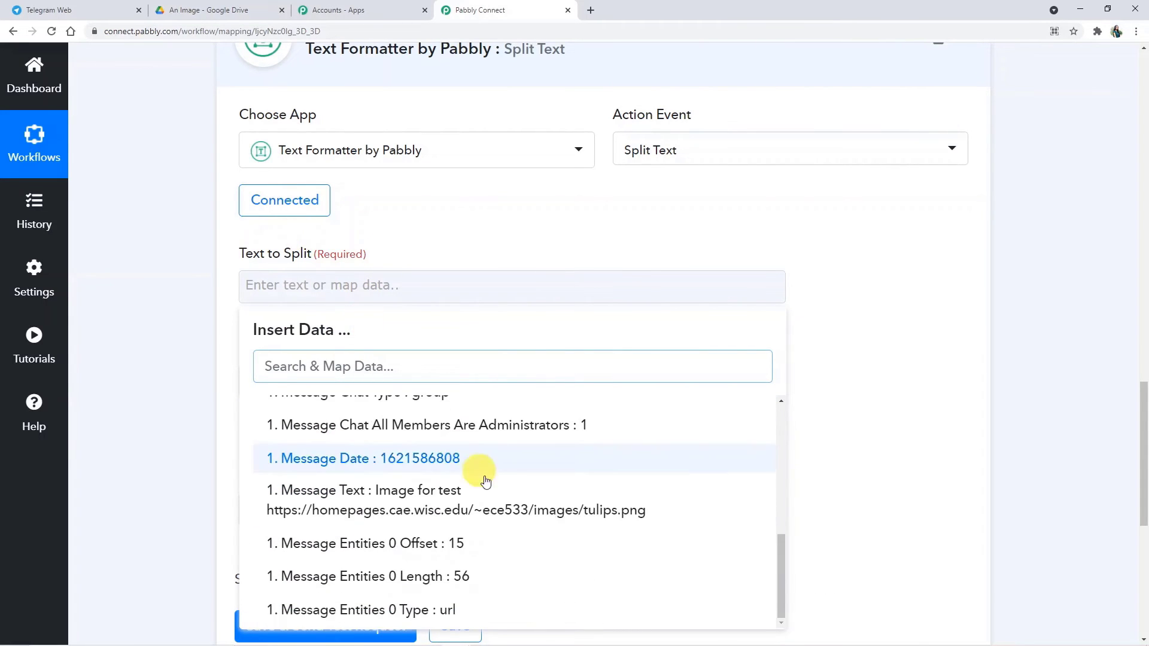
pyautogui.click(432, 490)
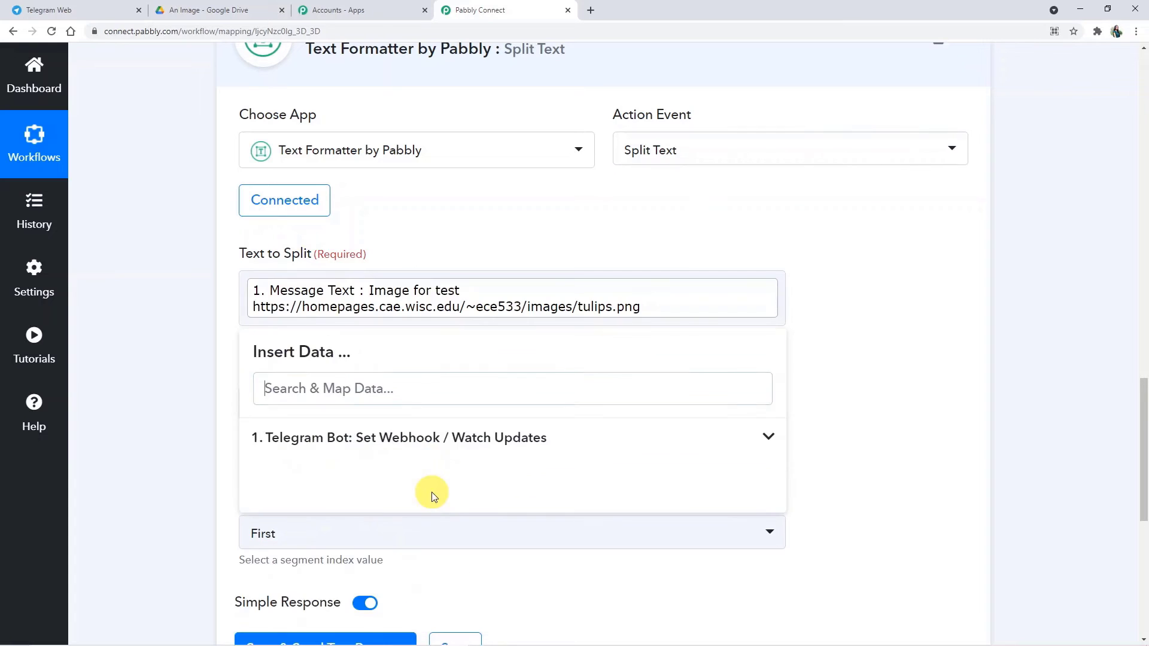
pyautogui.click(818, 349)
# Step: Set the Separator to the {{space}} placeholder
pyautogui.scroll(-1, 766, 497)
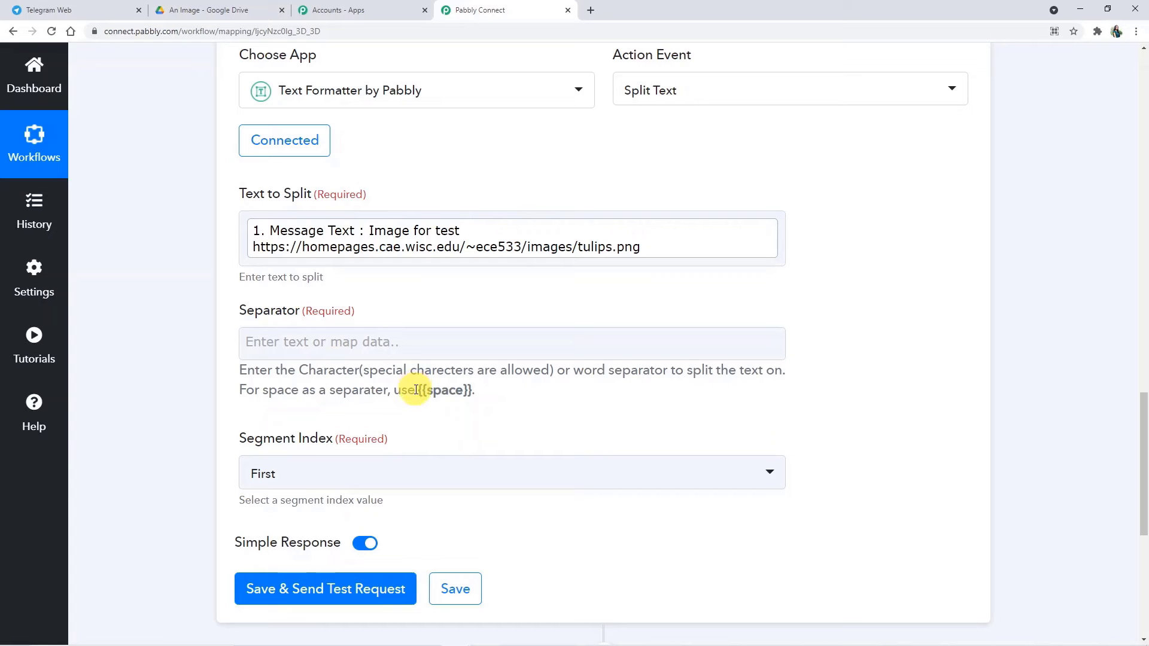
pyautogui.moveTo(429, 390); pyautogui.dragTo(463, 388)
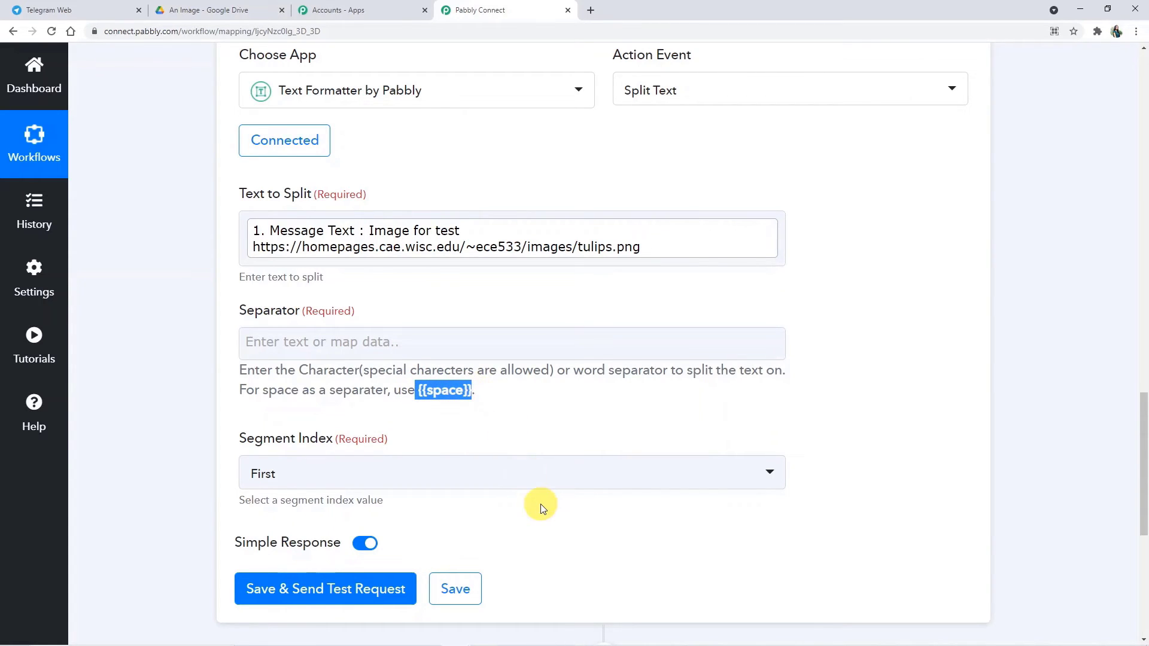
pyautogui.click(308, 340)
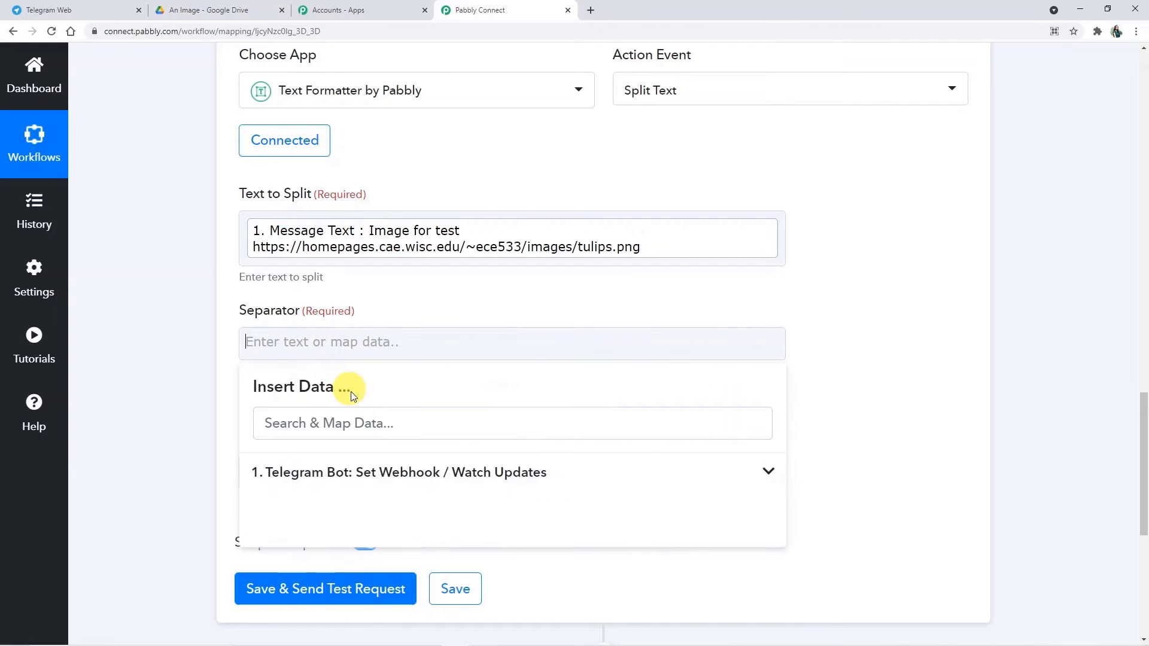
pyautogui.write('{{space}}')
pyautogui.click(899, 337)
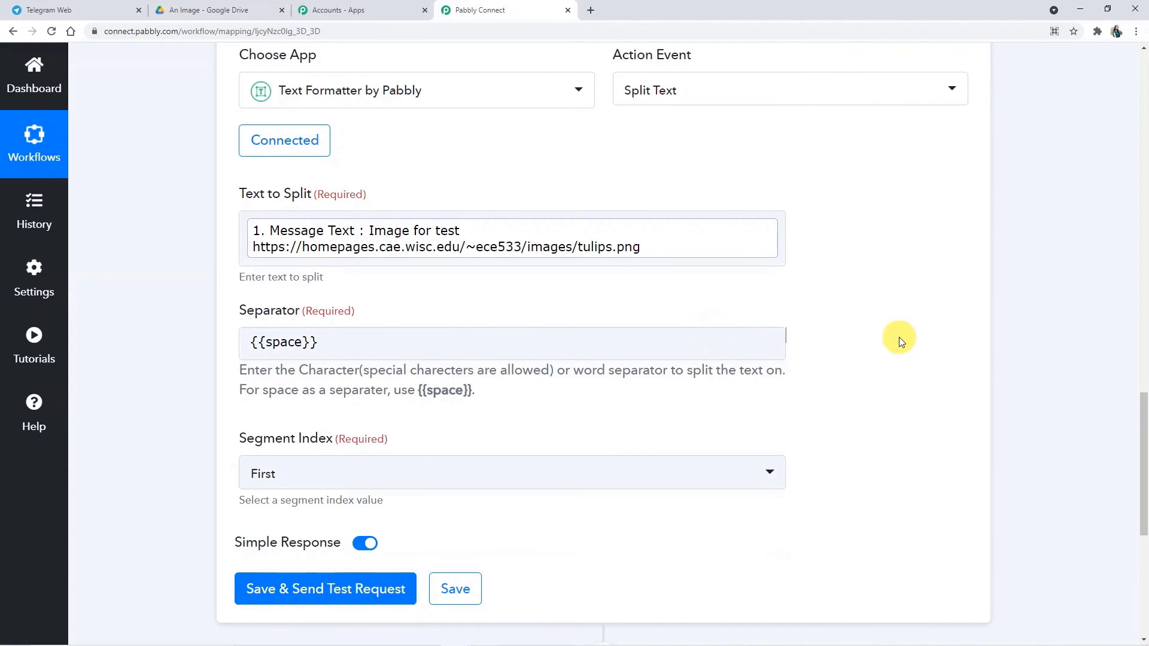
# Step: Set the Segment Index to All
pyautogui.scroll(-2, 771, 389)
pyautogui.click(282, 353)
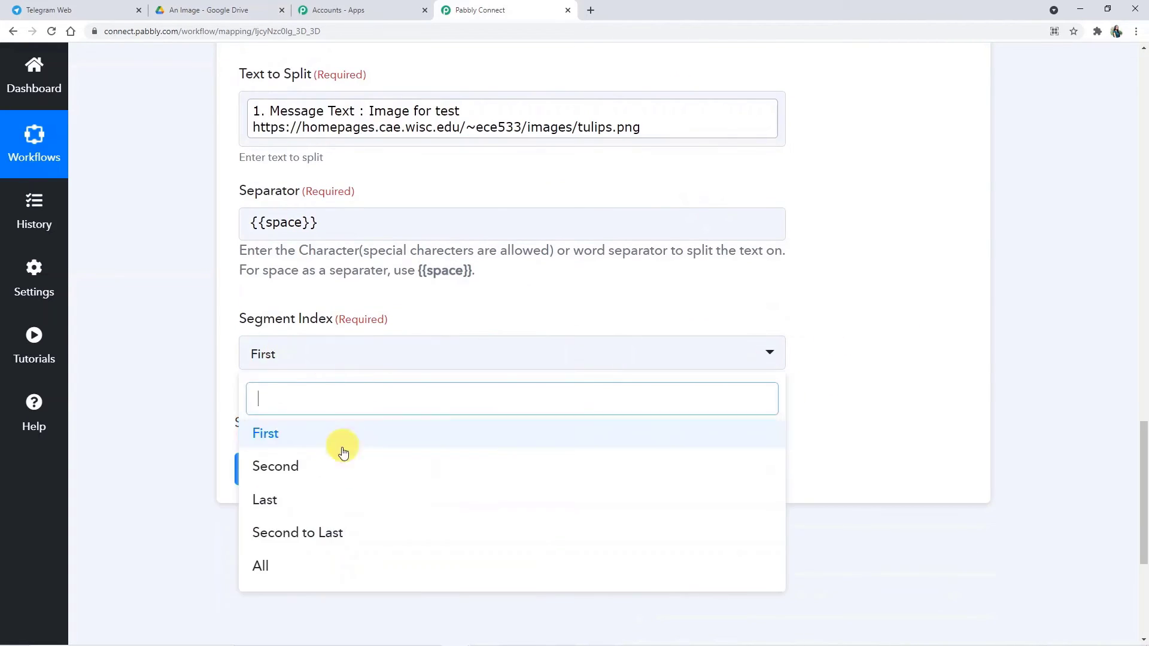
pyautogui.click(339, 567)
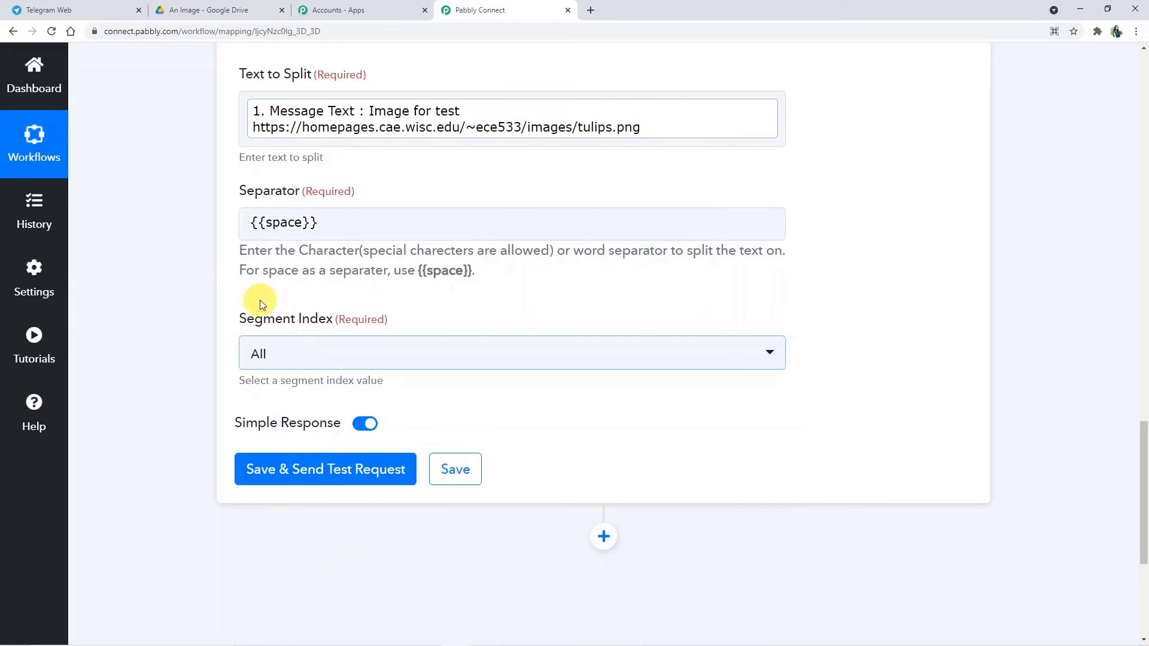
pyautogui.scroll(-1, 356, 366)
pyautogui.scroll(2, 348, 385)
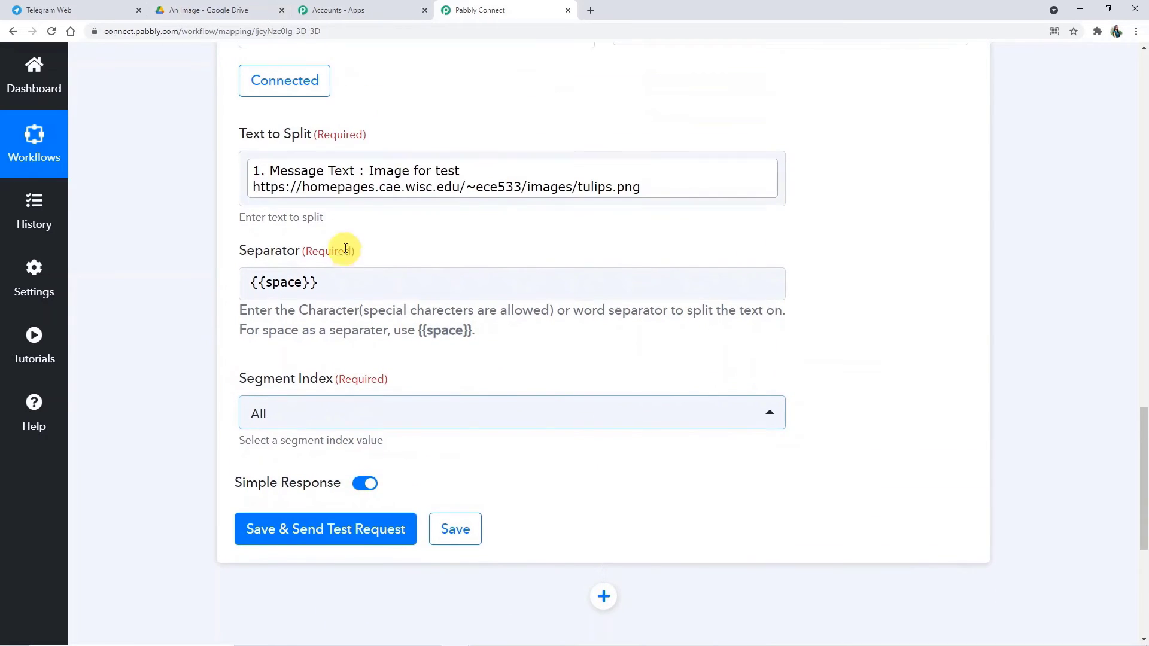
pyautogui.scroll(-1, 295, 383)
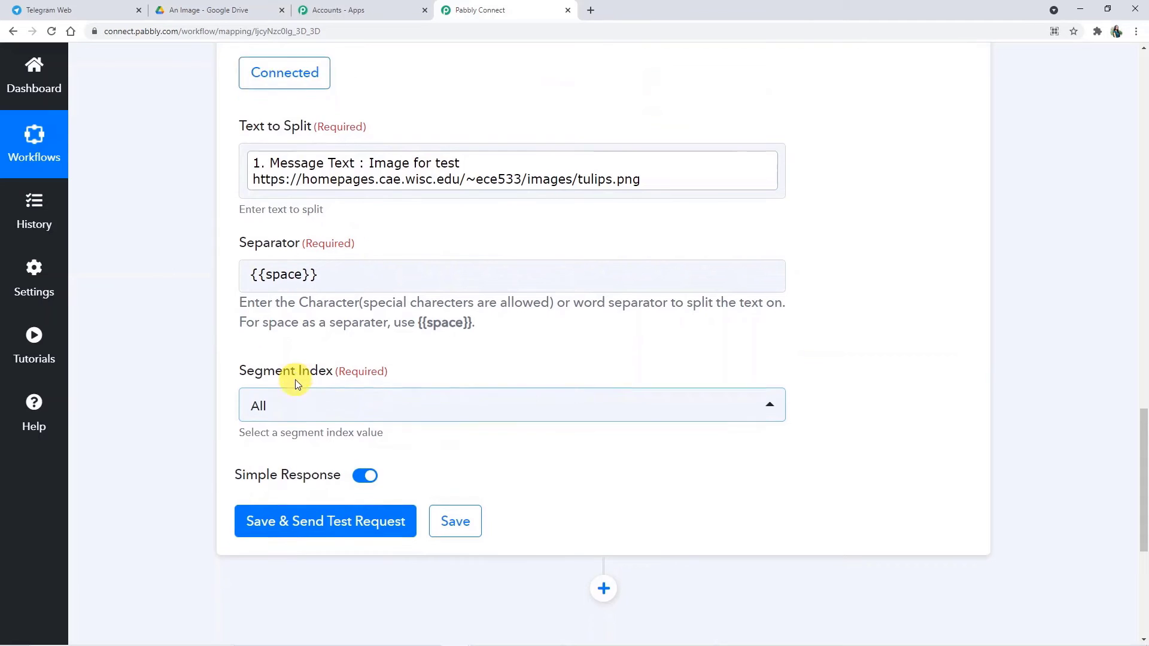
# Step: Save and test the Split Text step, confirming Results 0–3: Image, for, test, and the tulips.png URL
pyautogui.click(311, 470)
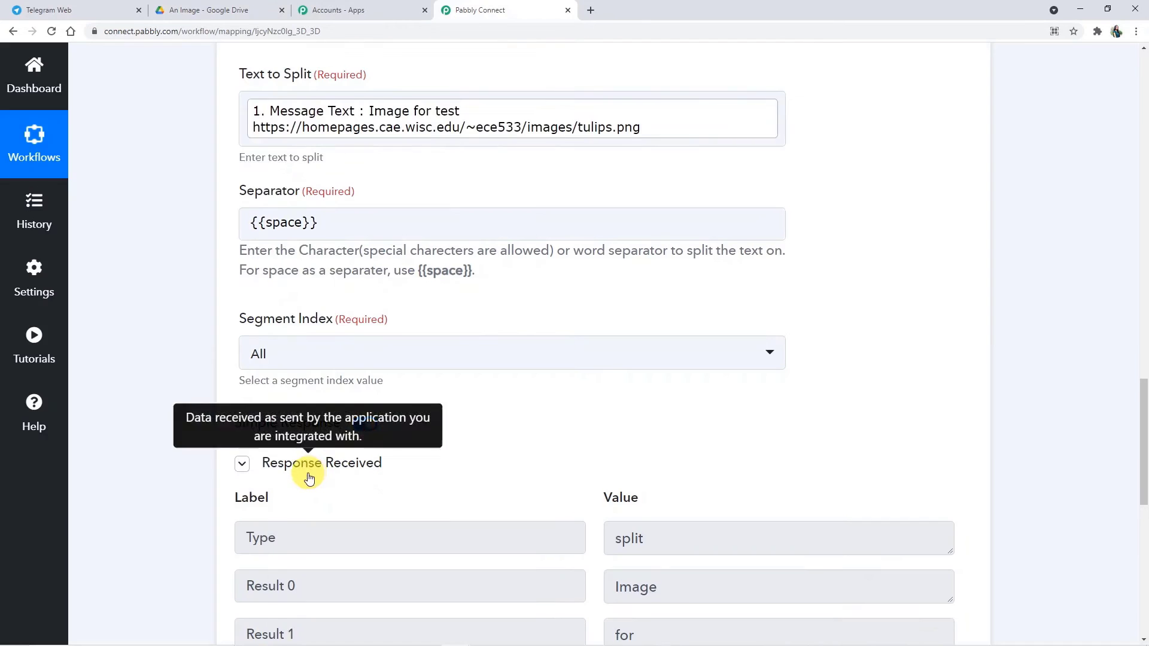
pyautogui.scroll(-4, 308, 469)
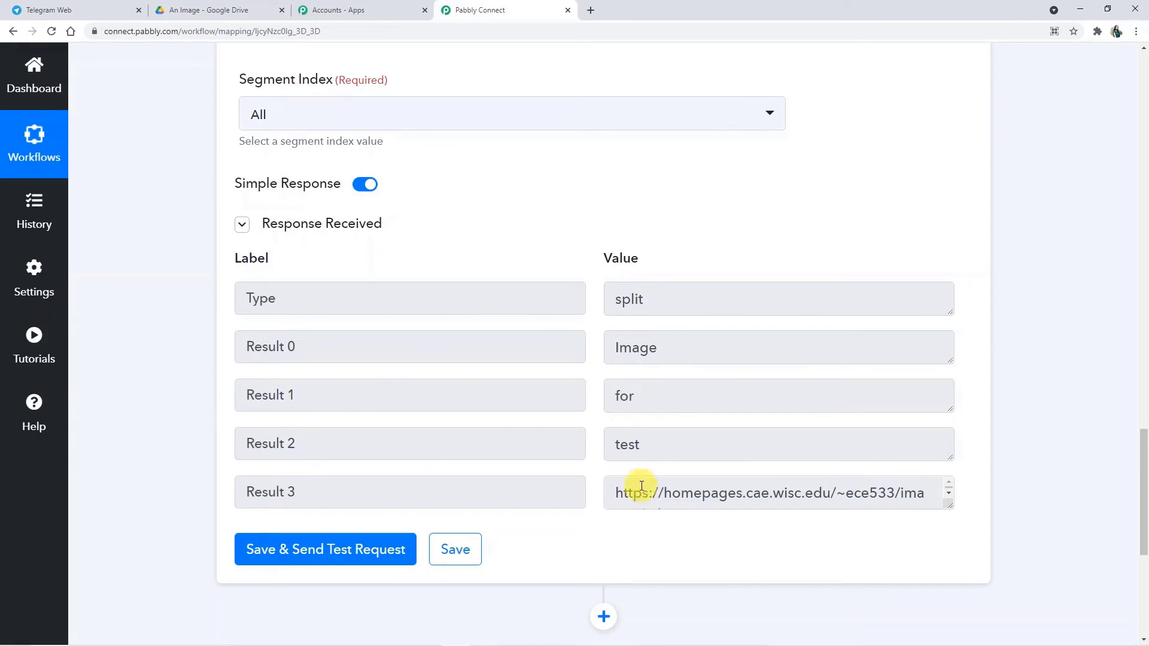
pyautogui.scroll(3, 562, 435)
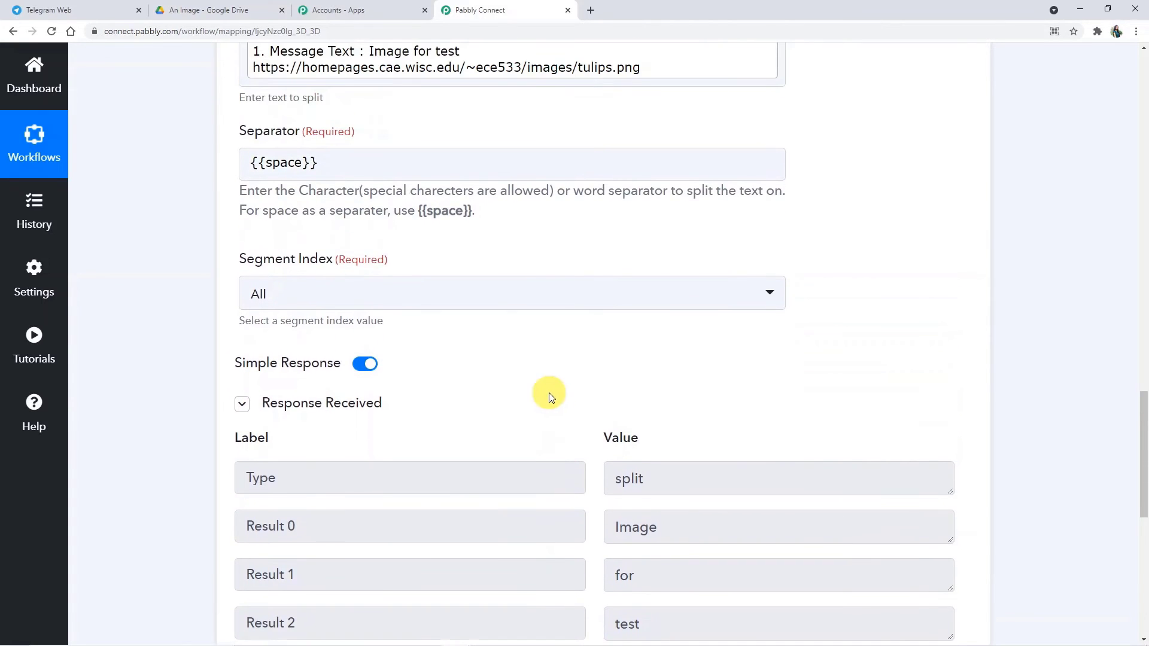
pyautogui.scroll(-2, 538, 359)
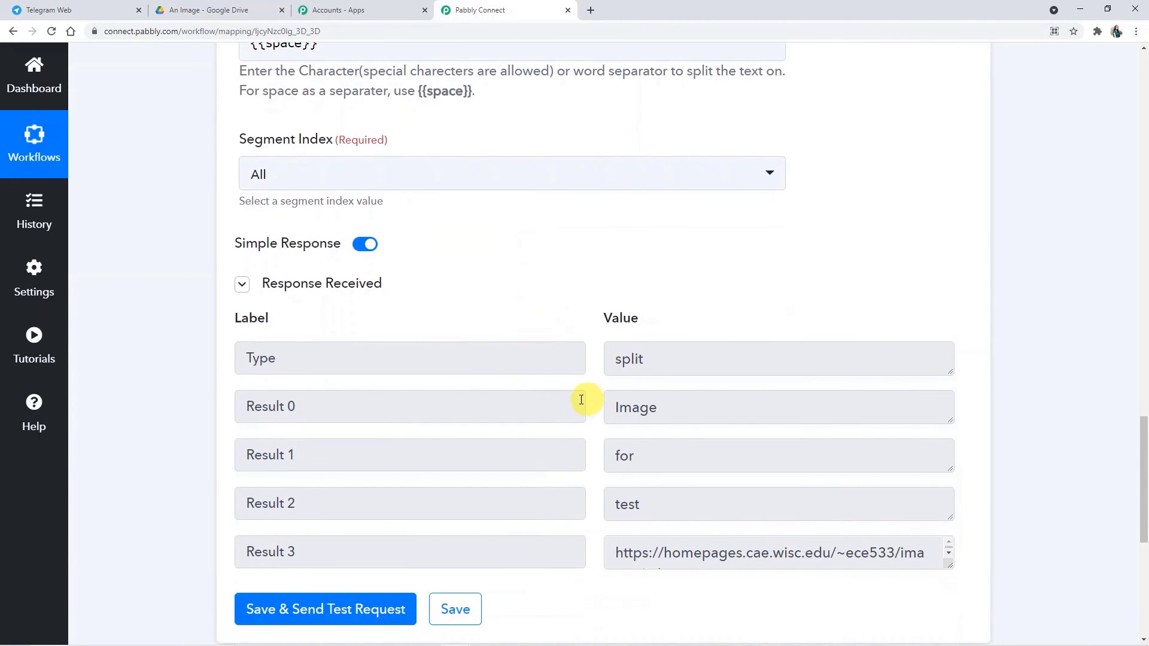
pyautogui.scroll(-2, 579, 415)
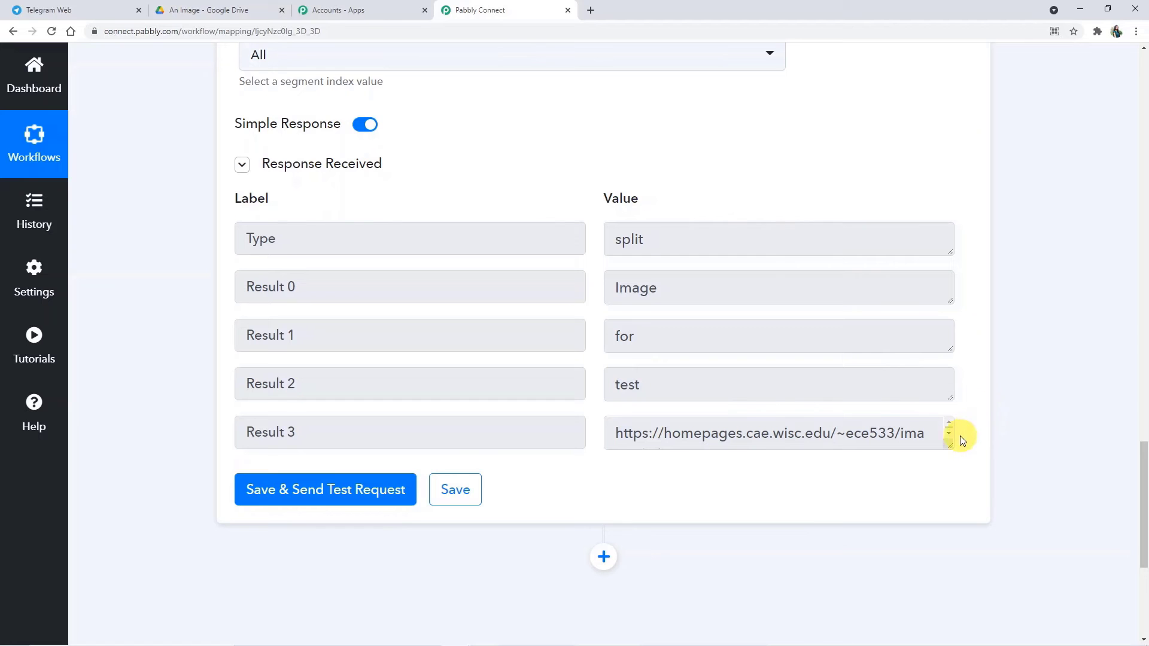
pyautogui.click(949, 435)
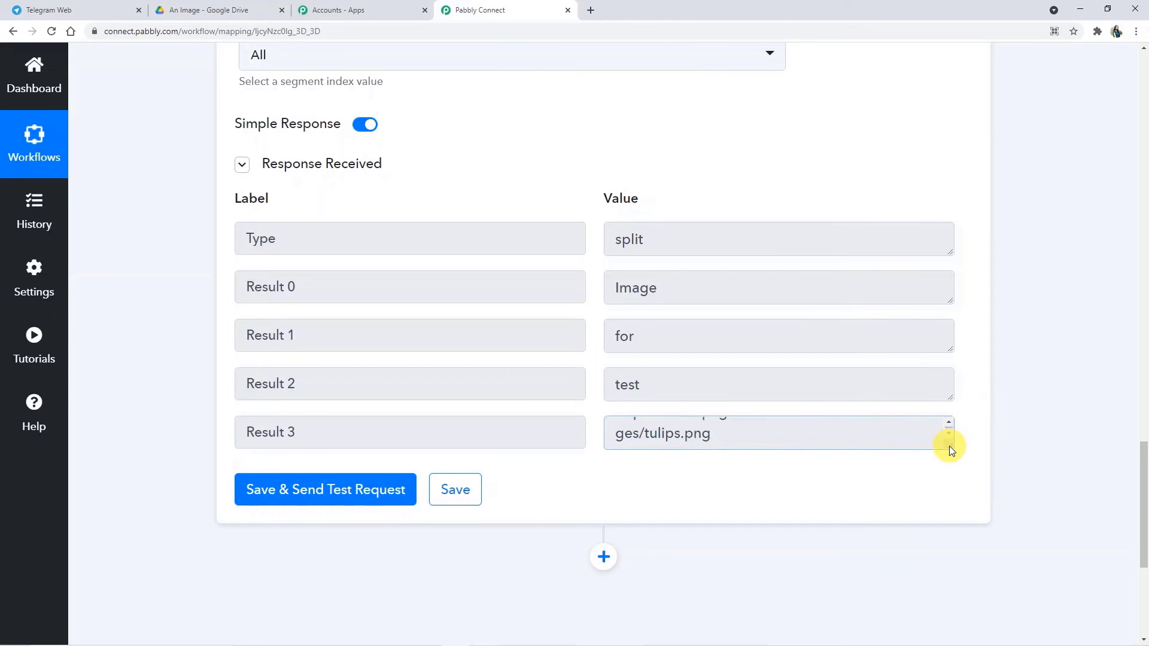
pyautogui.scroll(-3, 769, 508)
pyautogui.scroll(9, 477, 357)
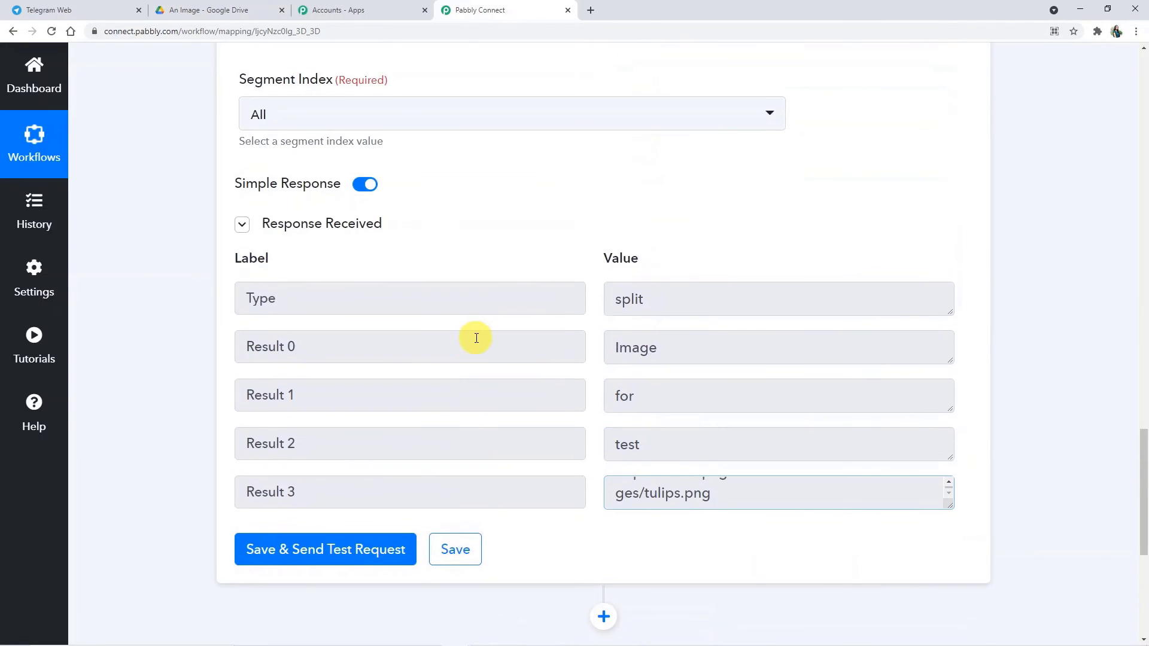
pyautogui.scroll(3, 419, 251)
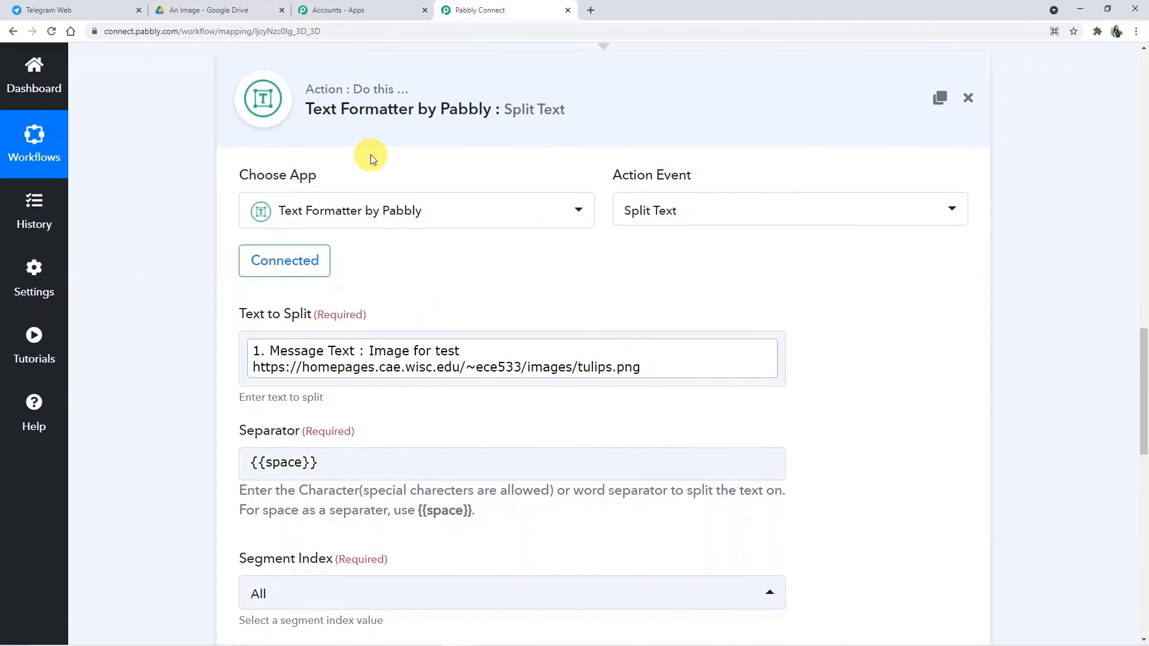
pyautogui.scroll(9, 395, 240)
pyautogui.scroll(5, 419, 231)
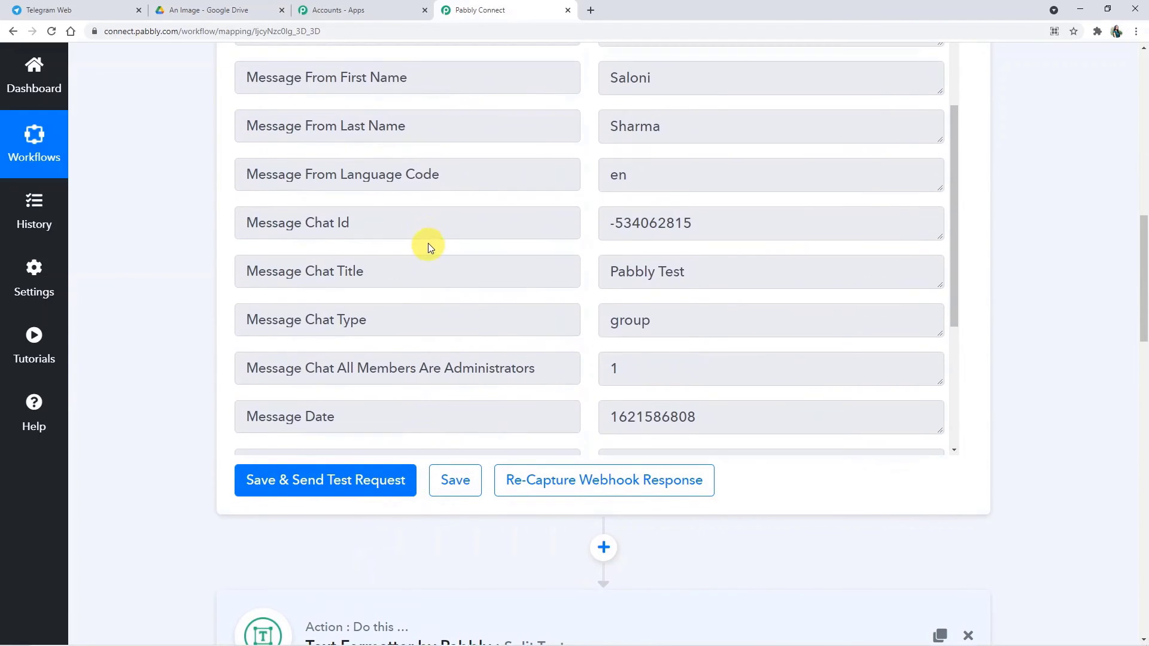
pyautogui.scroll(-20, 428, 241)
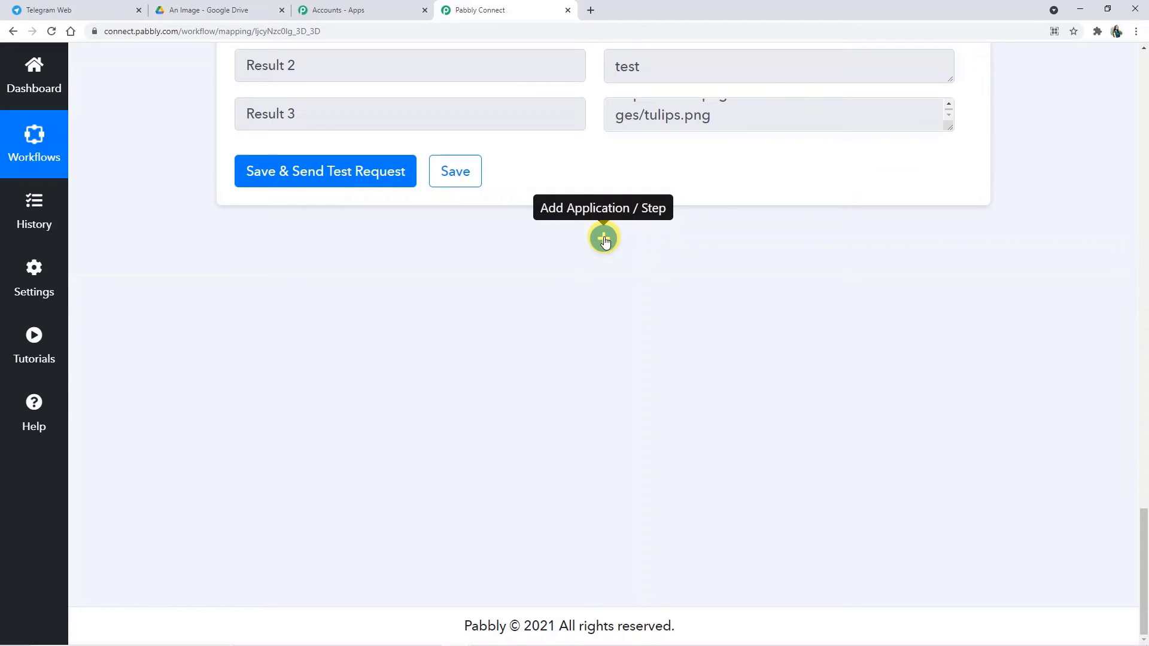
# Step: Add a new step after Split Text using the Google Drive app
pyautogui.click(604, 239)
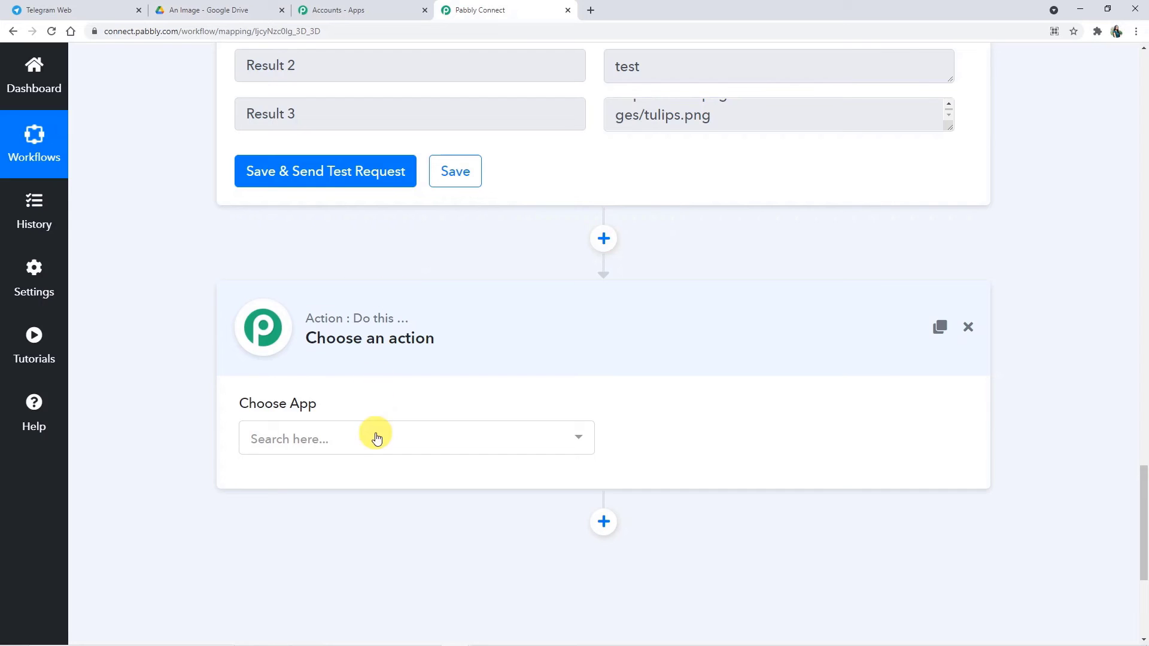
pyautogui.click(374, 437)
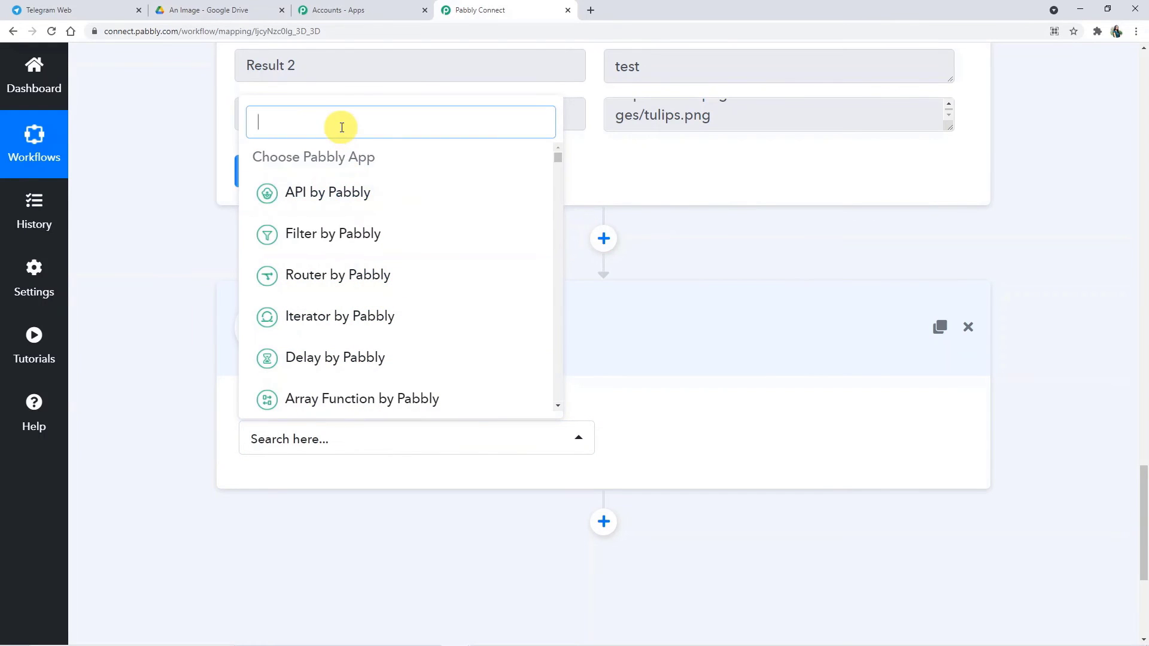
pyautogui.write('G')
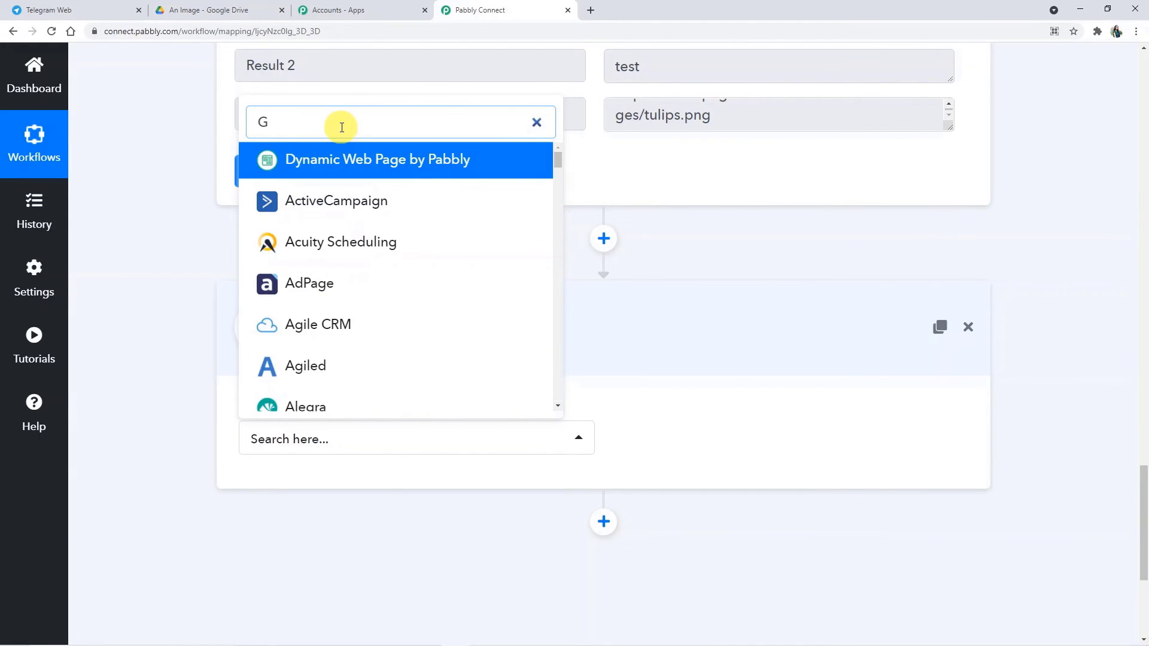
pyautogui.write('oo')
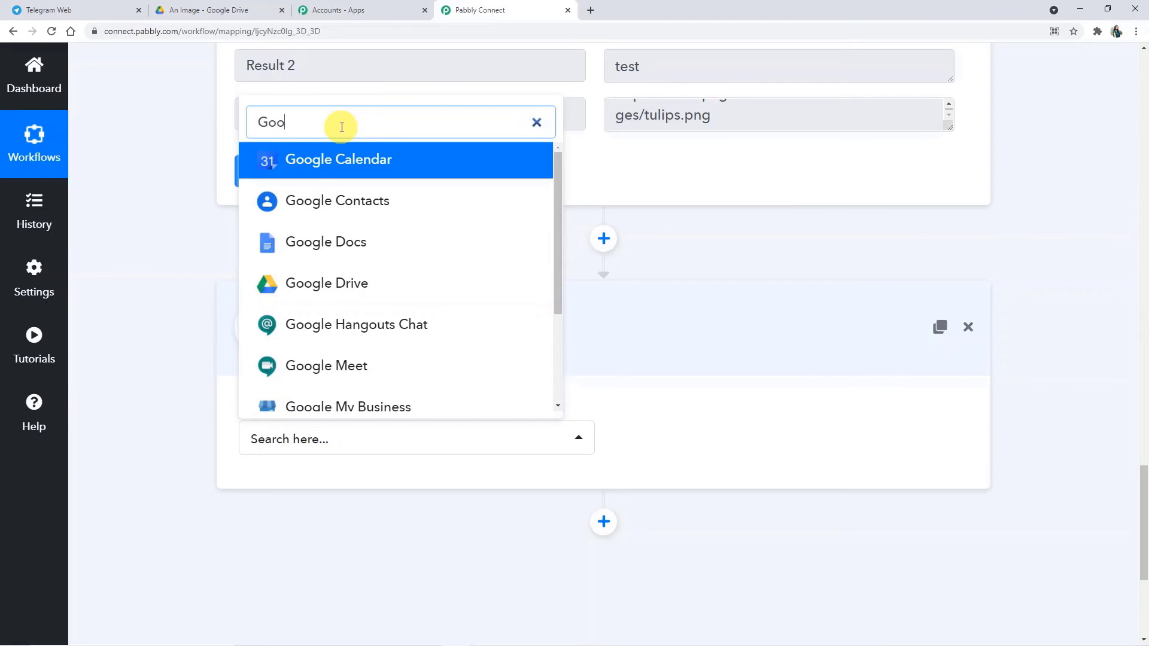
pyautogui.click(484, 282)
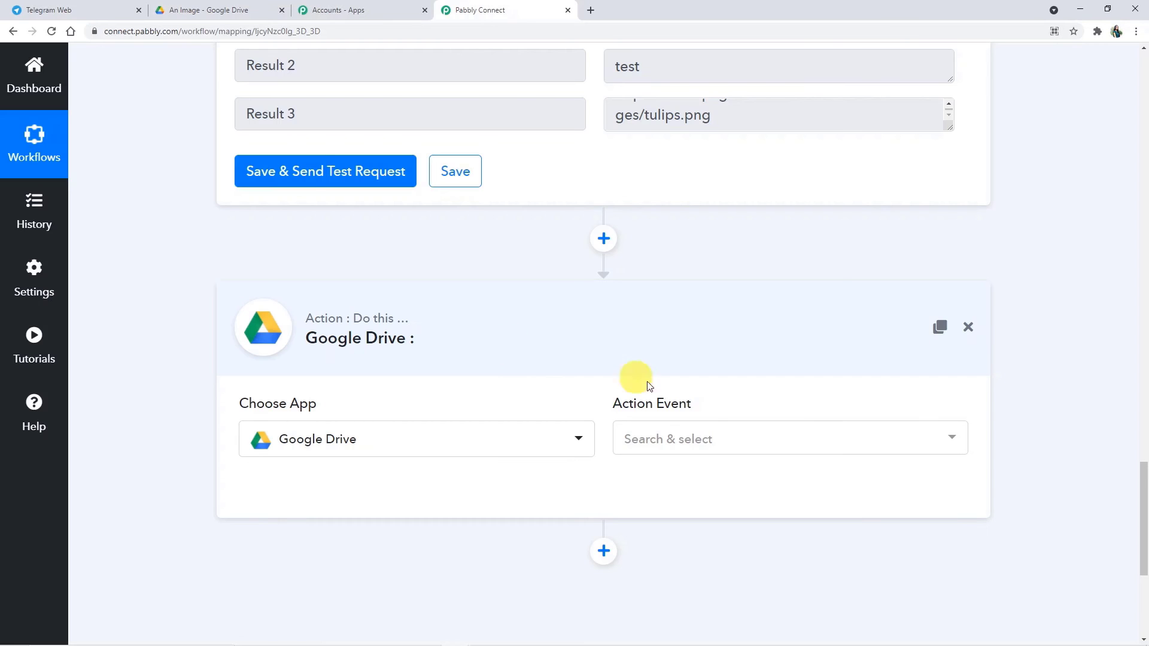
# Step: Choose the Upload a File action and start connecting a Google Drive account
pyautogui.click(693, 453)
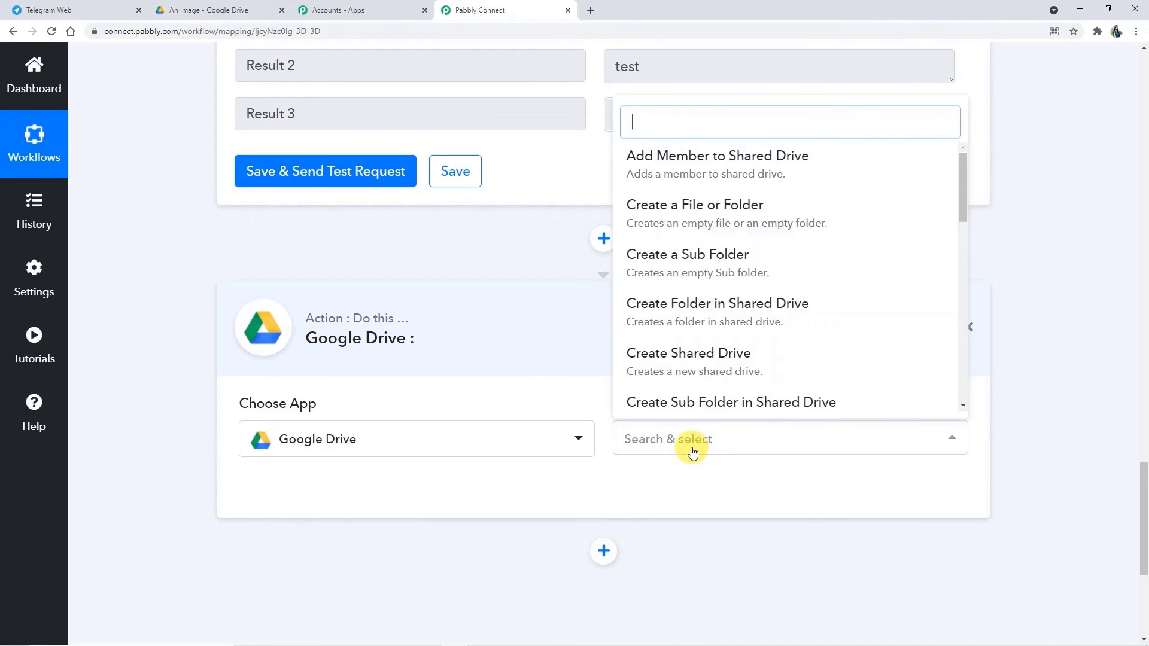
pyautogui.scroll(-5, 712, 388)
pyautogui.scroll(-6, 709, 386)
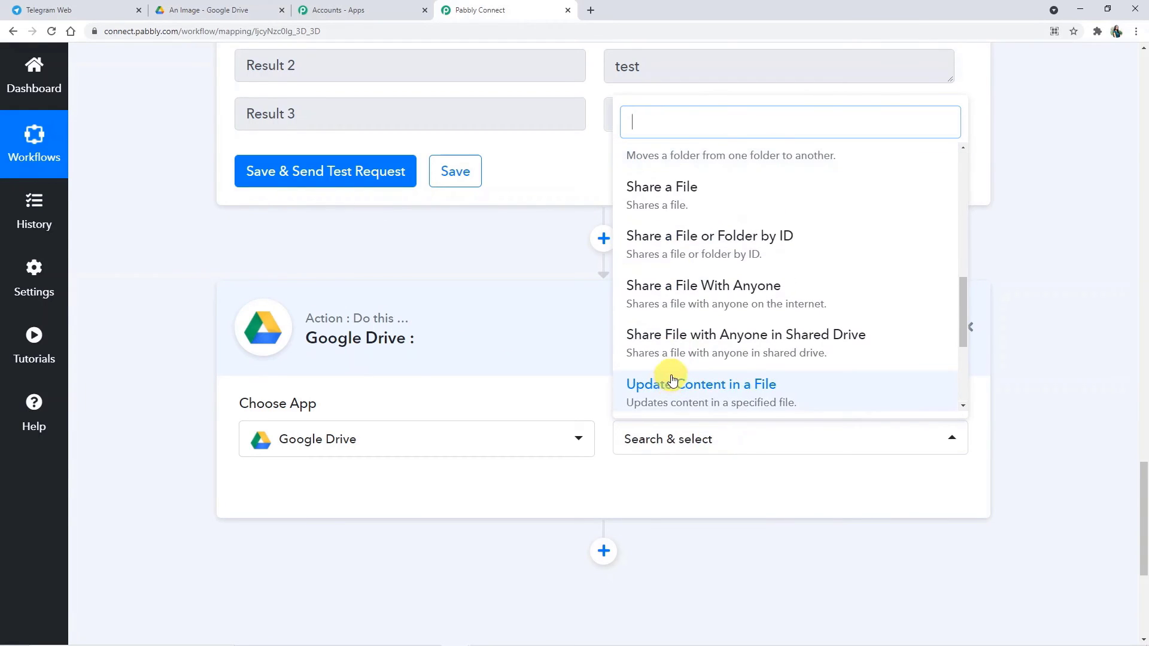
pyautogui.click(656, 336)
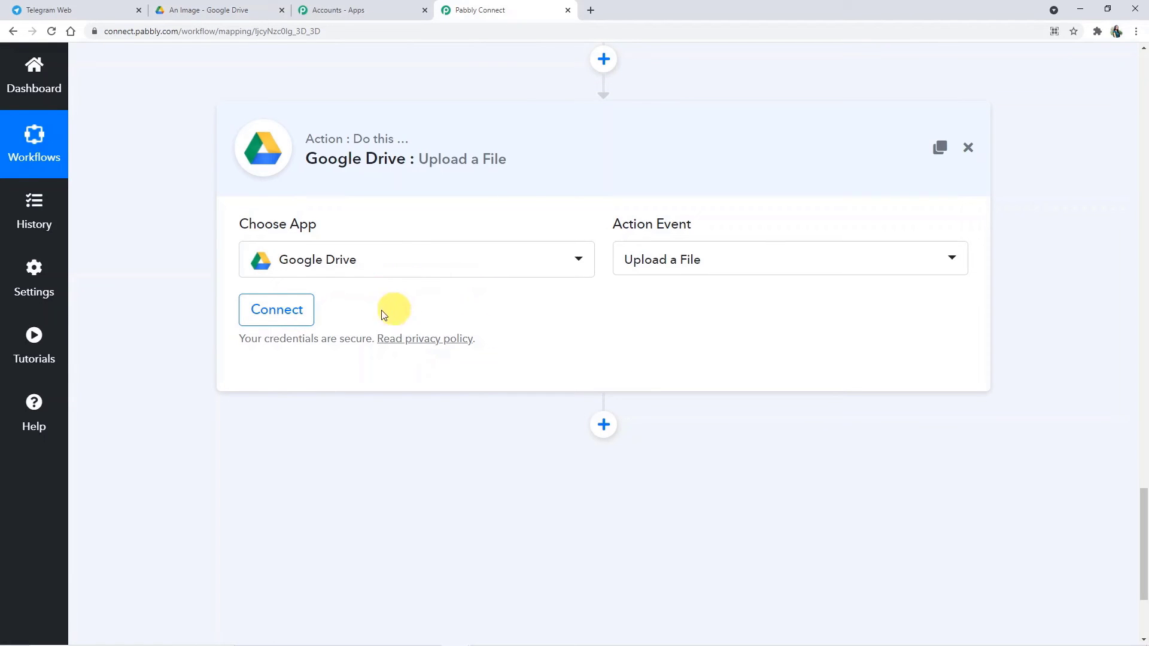
pyautogui.click(284, 322)
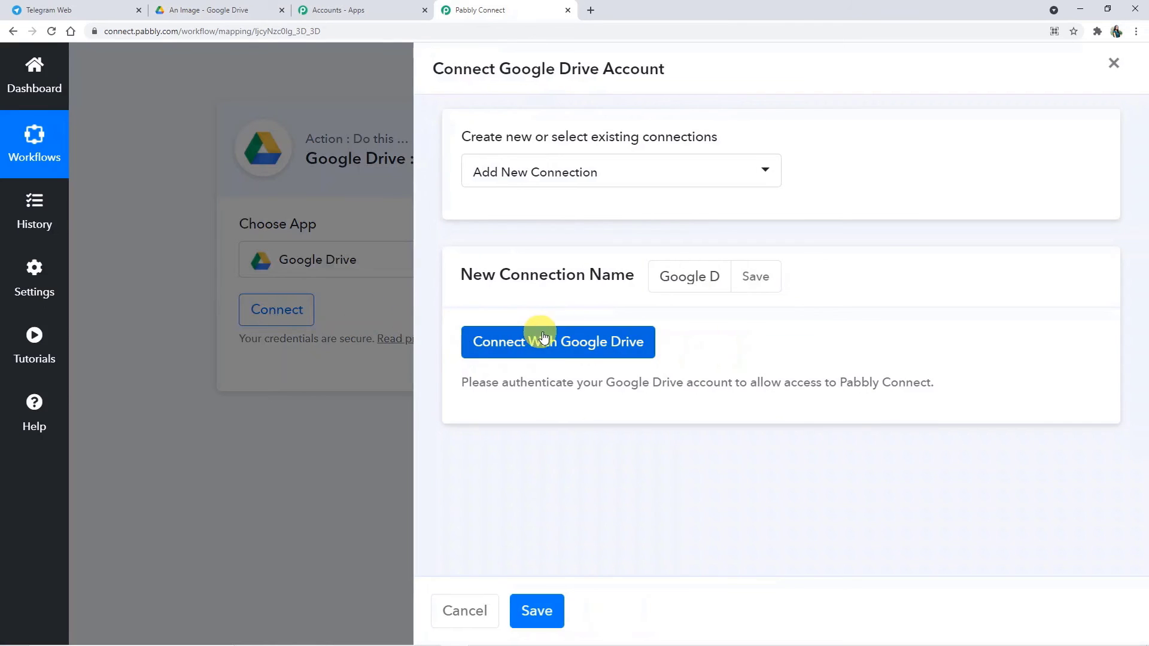
pyautogui.click(547, 341)
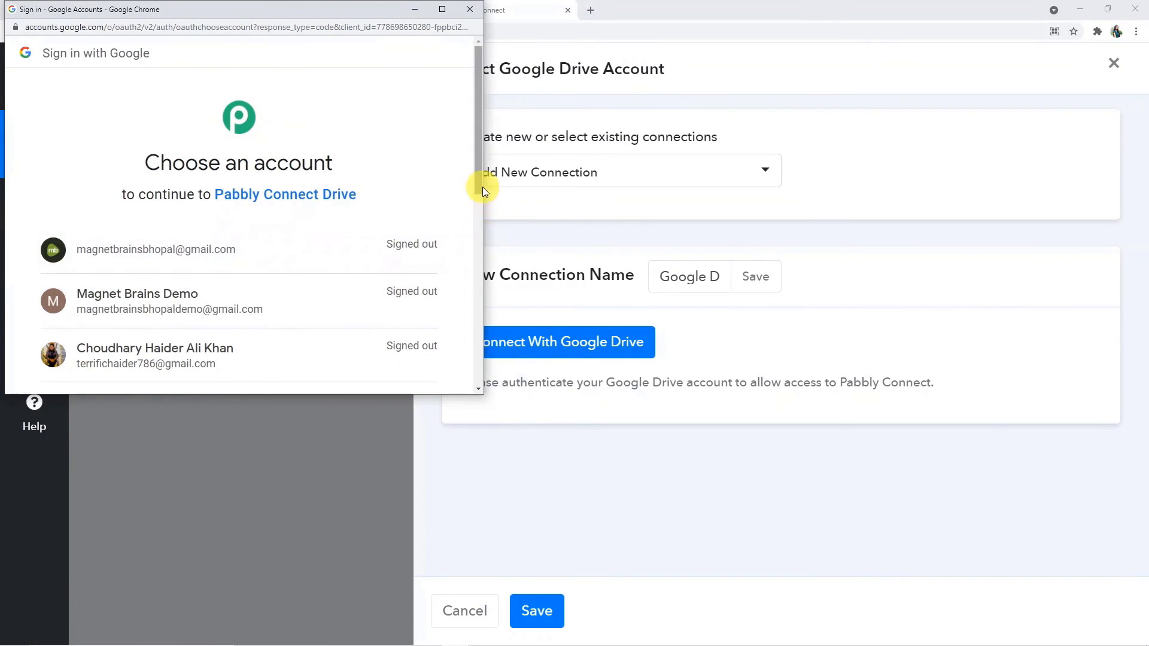
# Step: Choose the Google account and allow Pabbly Connect access to Google Drive
pyautogui.moveTo(479, 181); pyautogui.dragTo(472, 335)
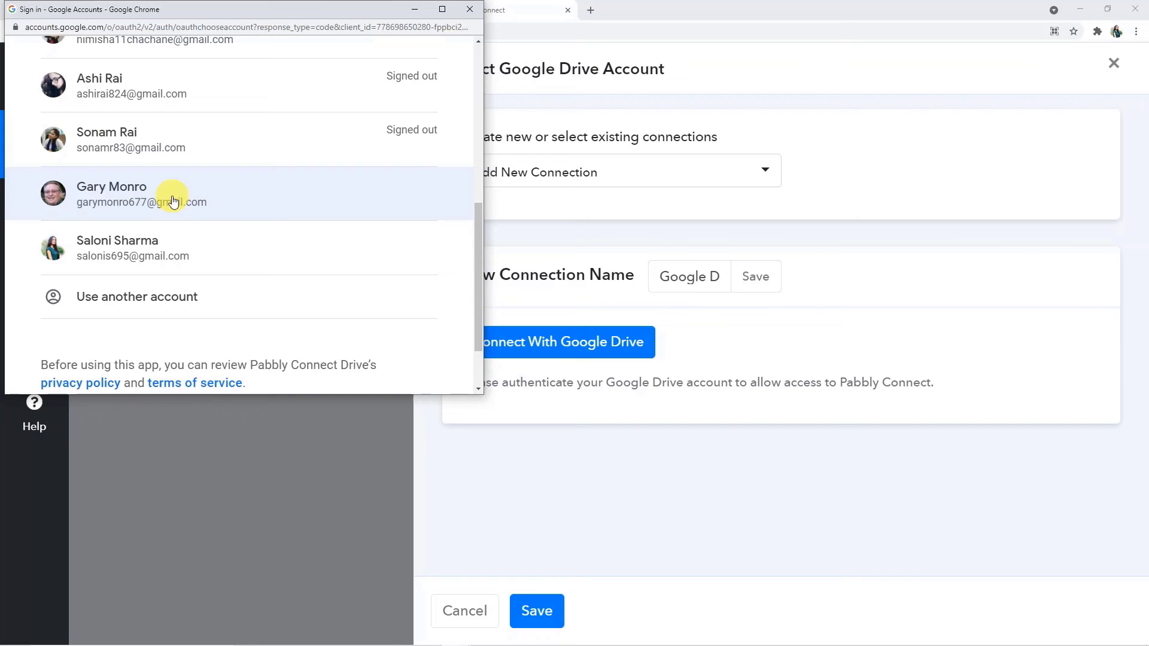
pyautogui.click(173, 199)
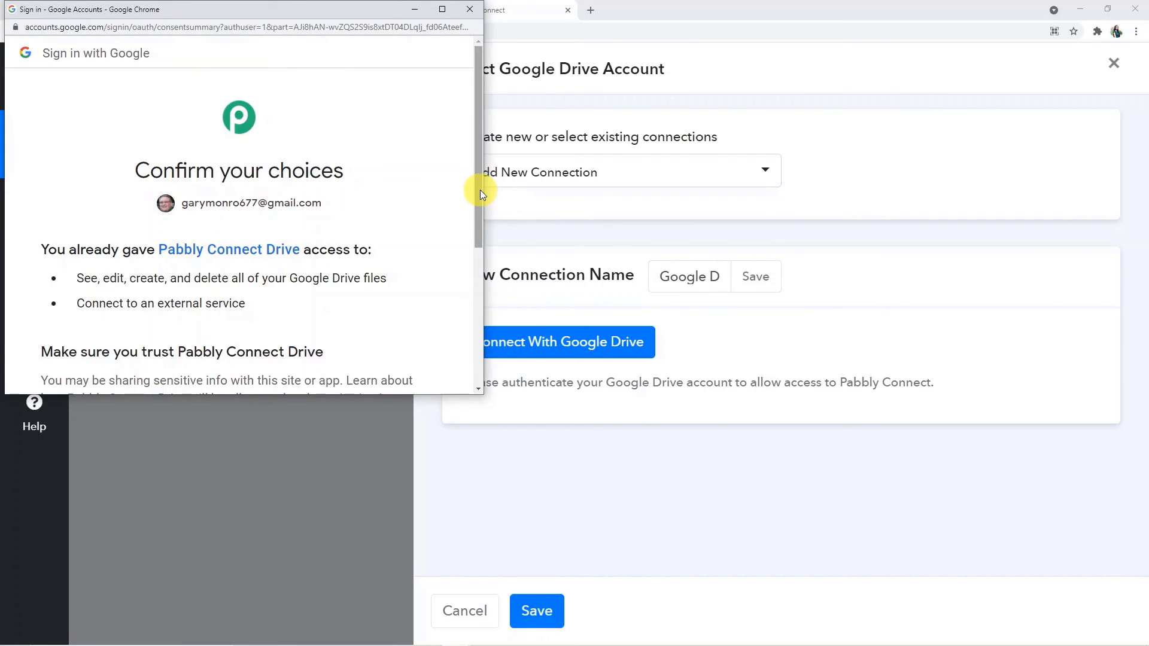
pyautogui.moveTo(480, 189); pyautogui.dragTo(468, 315)
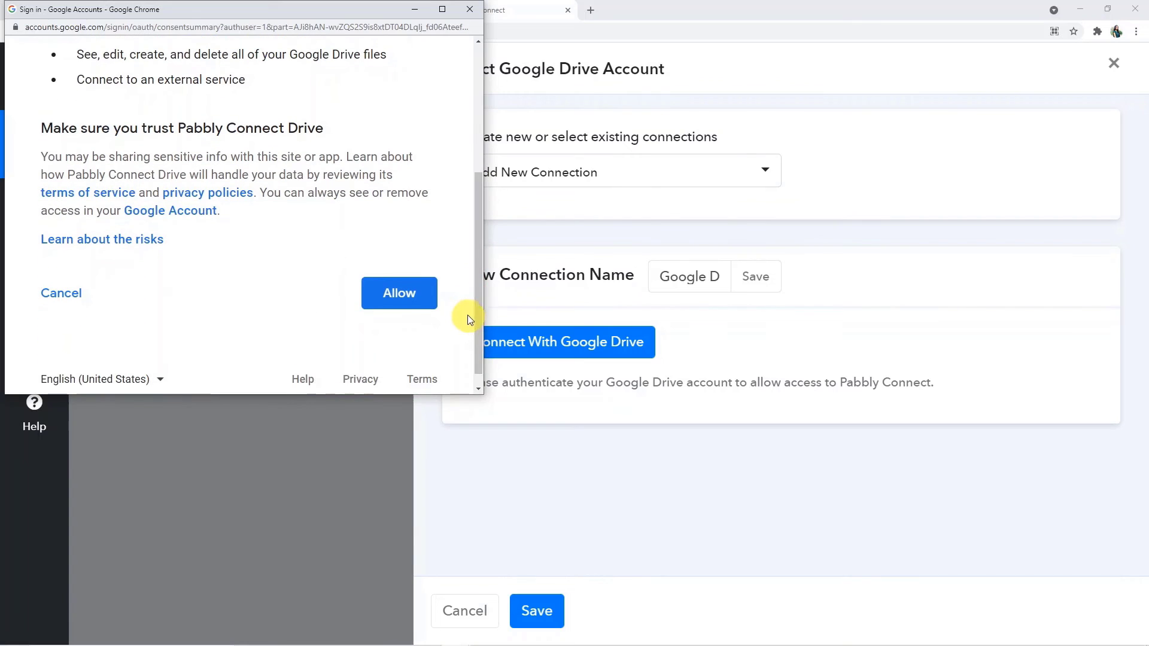
pyautogui.click(380, 298)
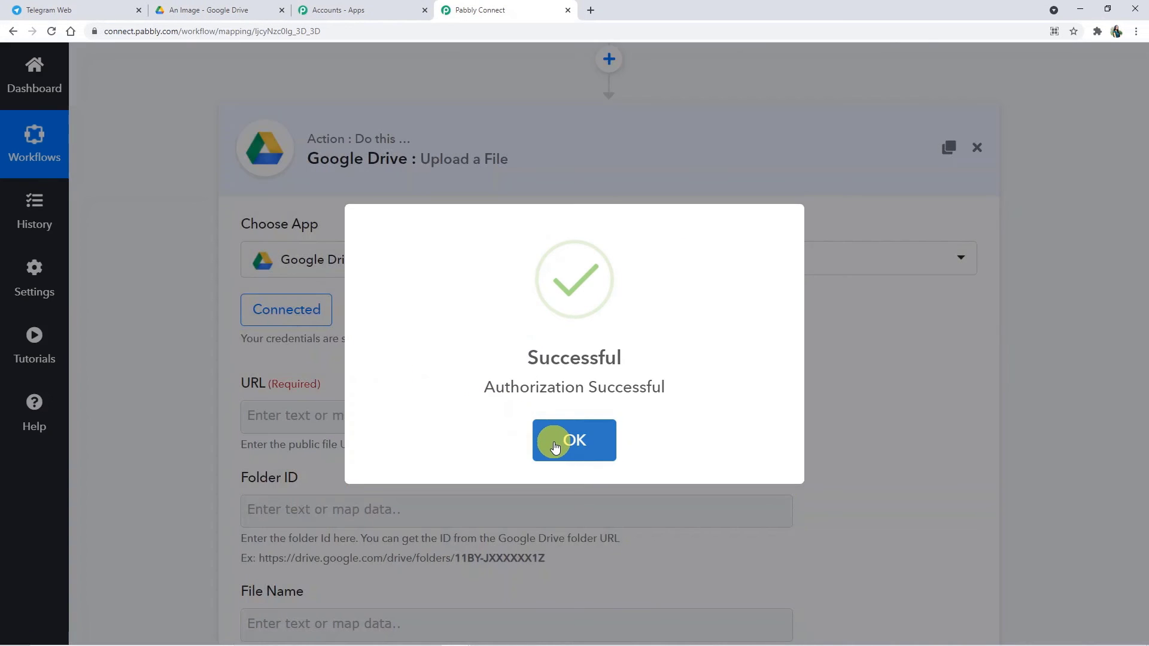
# Step: Map Split Text '2. Result 3', the tulips.png link, into the upload's URL field
pyautogui.click(554, 446)
pyautogui.scroll(-3, 501, 388)
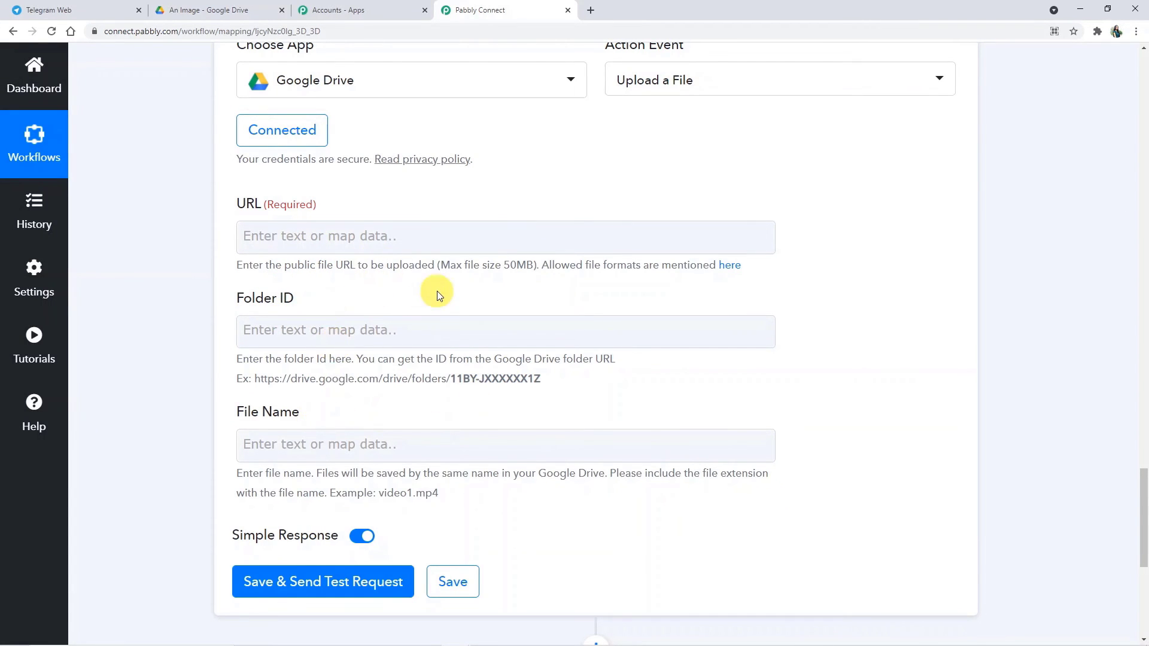
pyautogui.scroll(9, 437, 291)
pyautogui.scroll(-9, 438, 278)
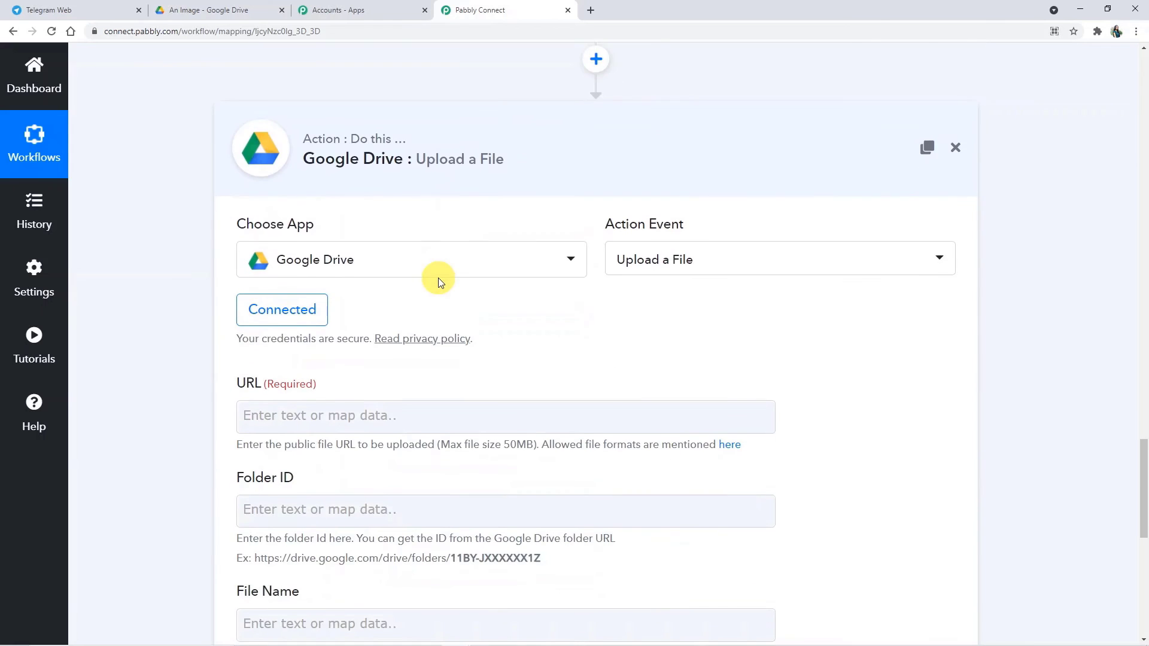
pyautogui.click(271, 238)
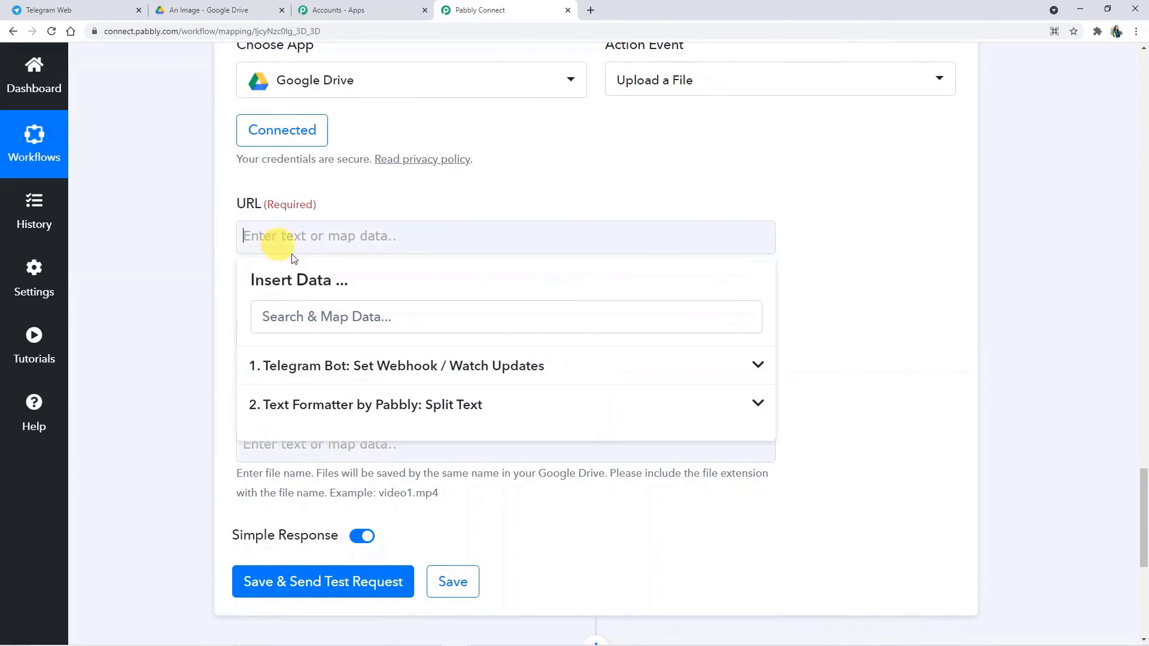
pyautogui.click(418, 403)
pyautogui.scroll(-1, 423, 405)
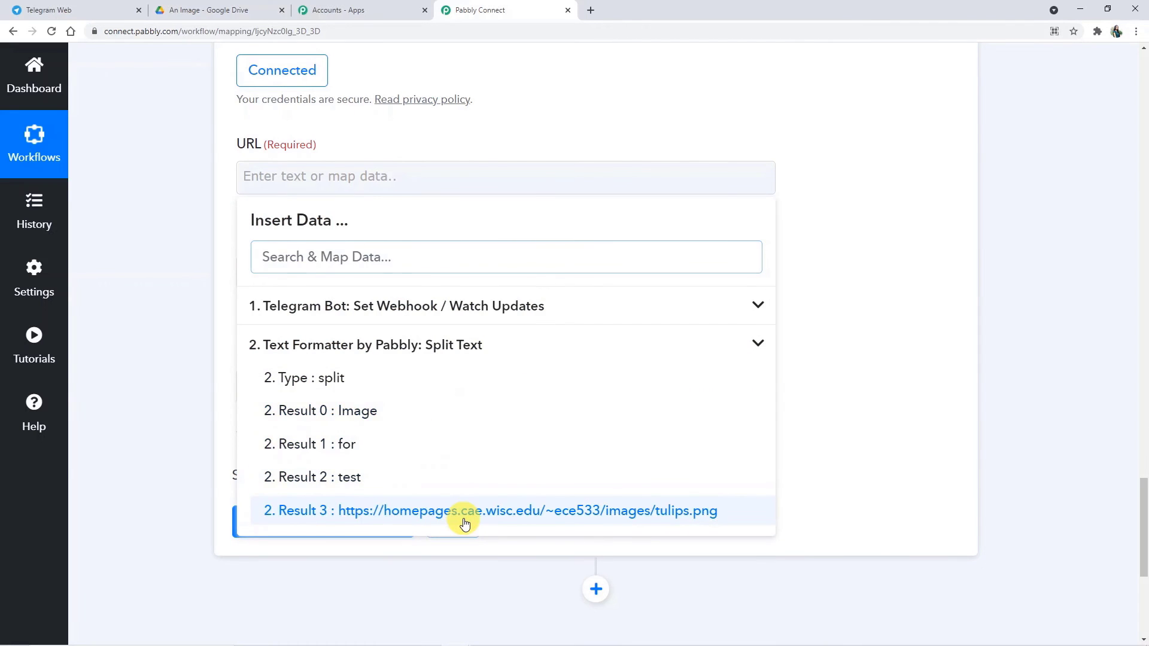
pyautogui.click(465, 511)
pyautogui.click(862, 411)
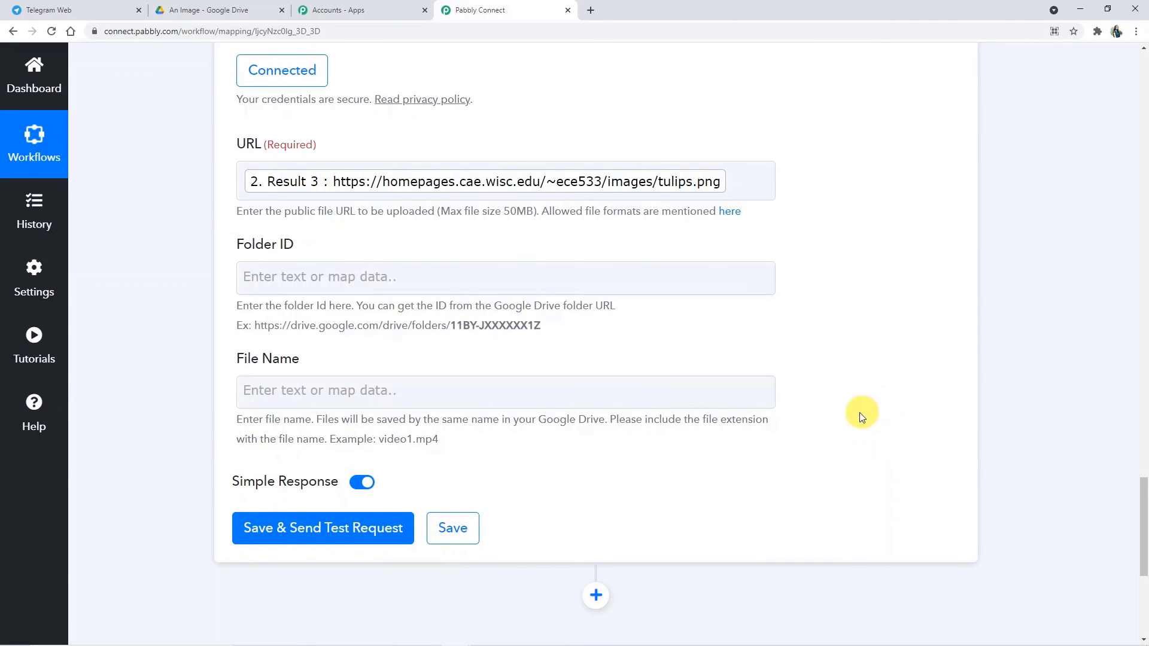
pyautogui.click(325, 285)
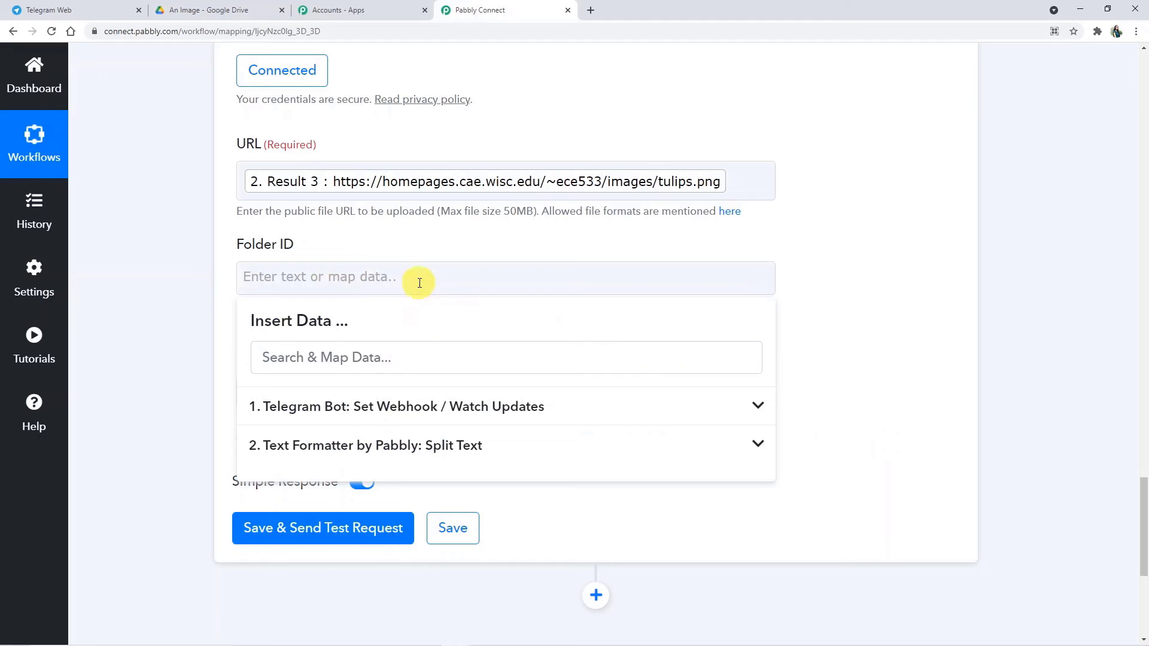
# Step: Copy the An Image folder's ID from its Drive address and paste it into Folder ID
pyautogui.click(243, 12)
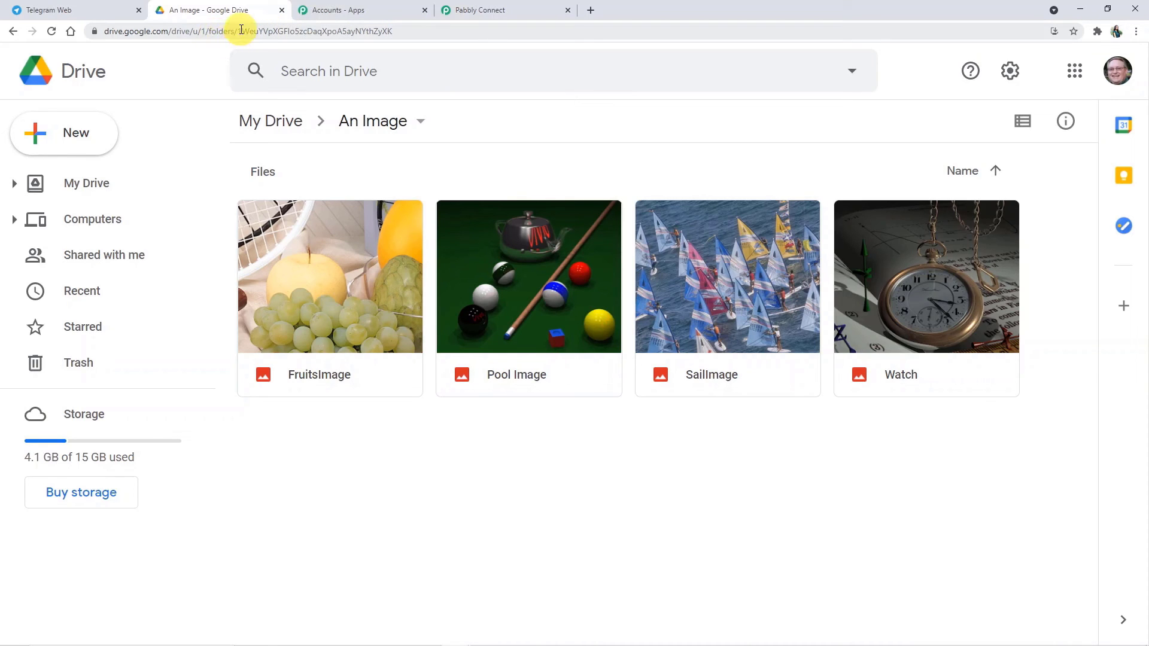
pyautogui.moveTo(238, 34); pyautogui.dragTo(393, 48)
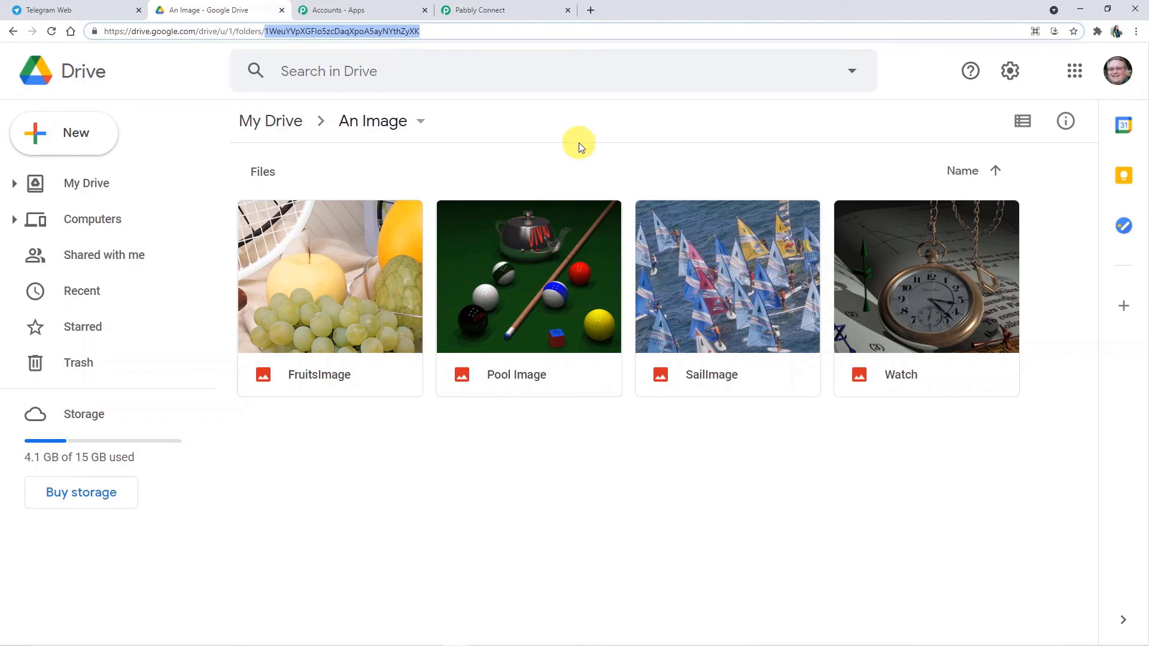
pyautogui.click(533, 16)
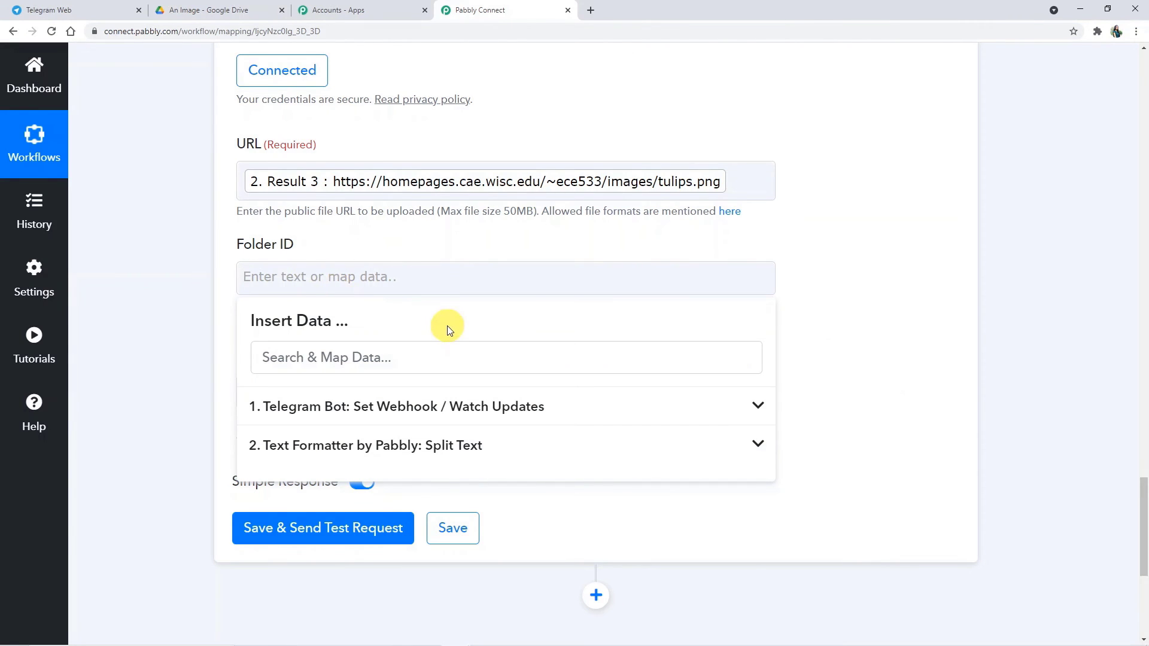
pyautogui.click(846, 307)
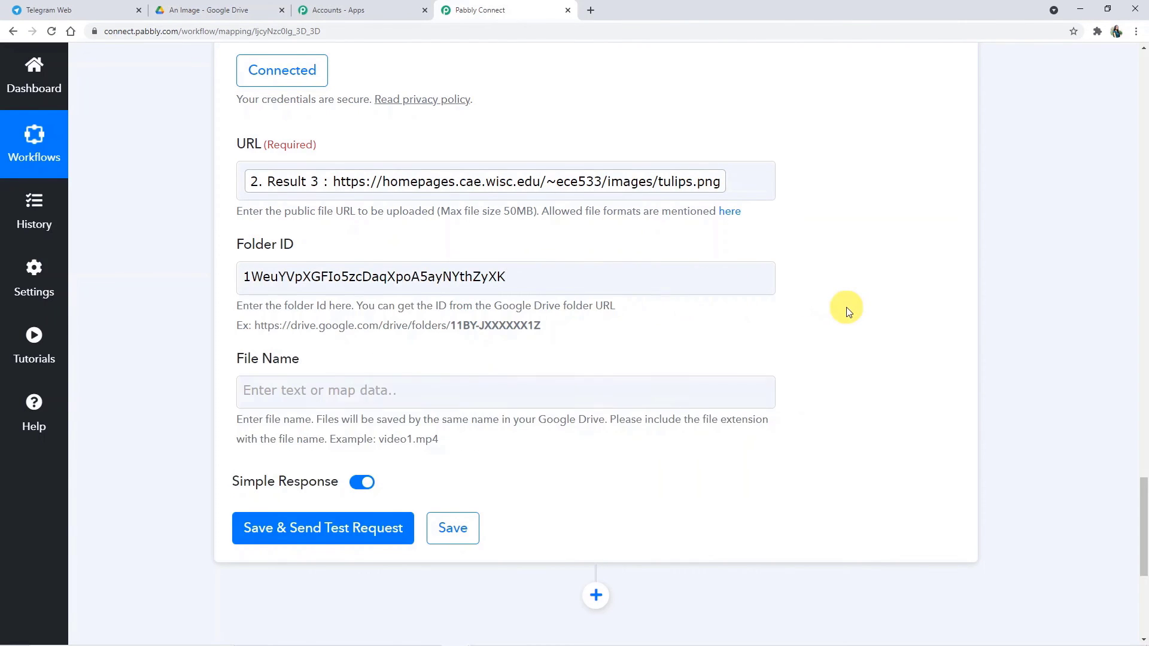
pyautogui.scroll(-3, 513, 449)
# Step: Set File Name to Split Text Results 0–2 (Image, for, test) and send a test request
pyautogui.click(289, 203)
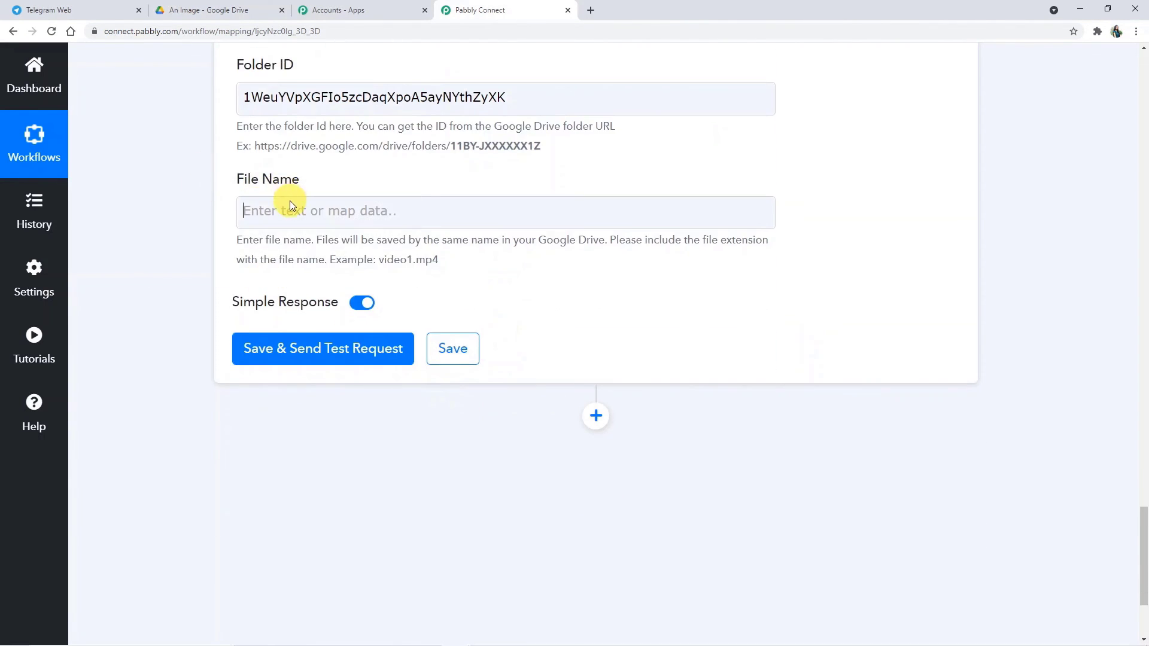
pyautogui.click(353, 377)
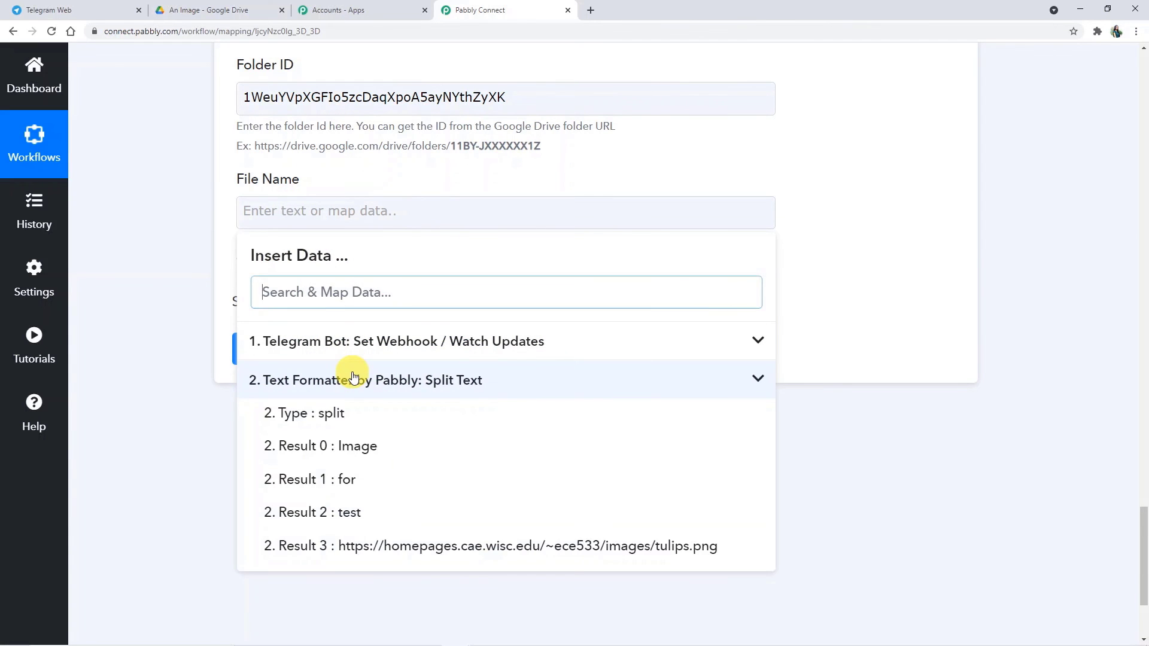
pyautogui.click(374, 450)
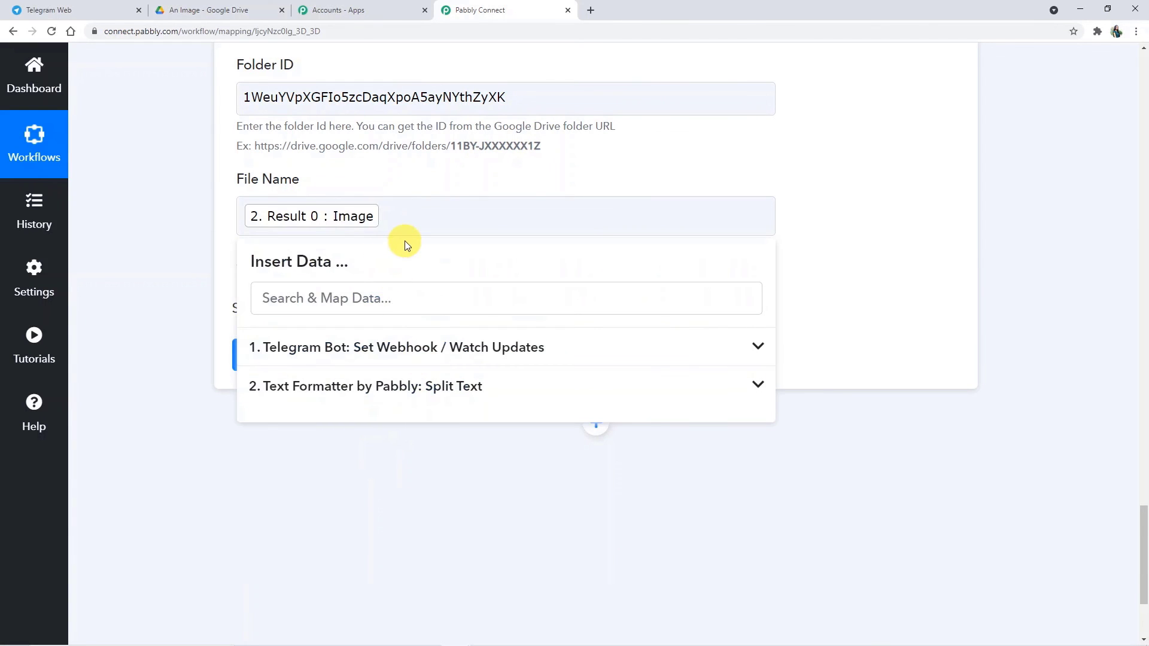
pyautogui.click(407, 398)
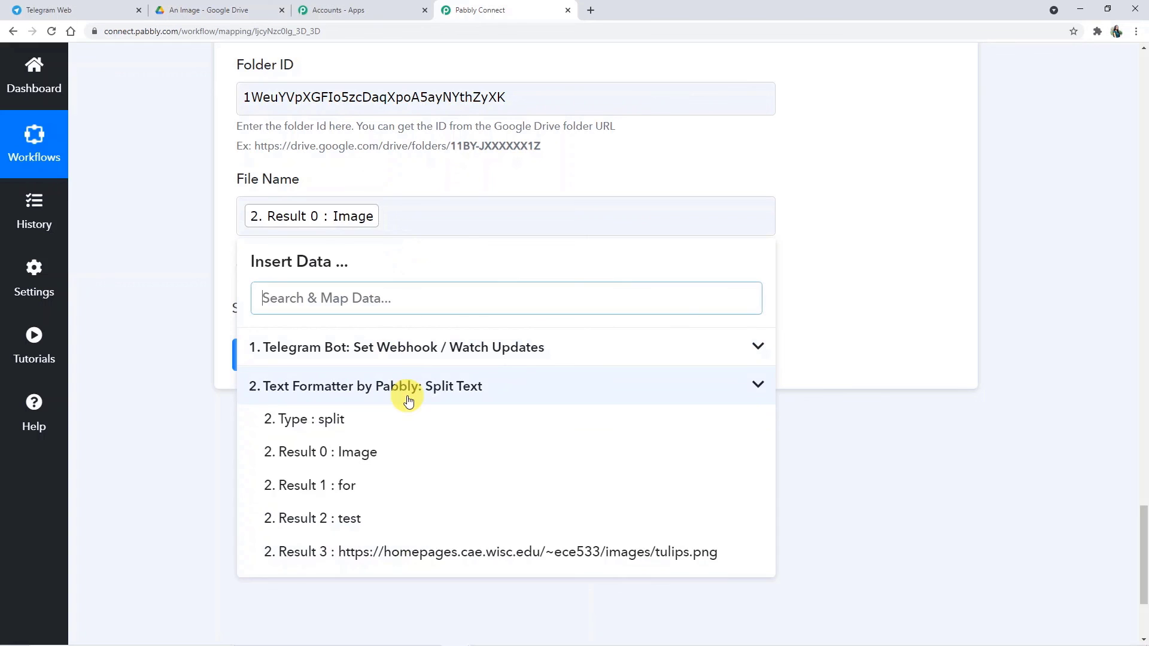
pyautogui.click(397, 489)
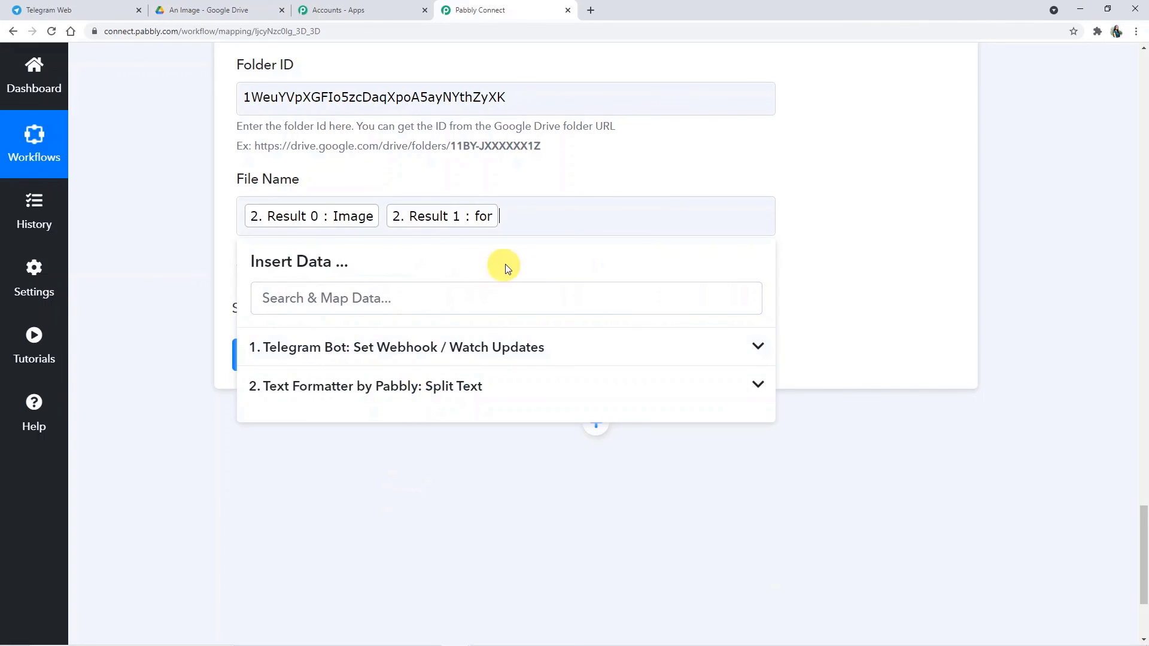
pyautogui.click(461, 383)
pyautogui.click(421, 529)
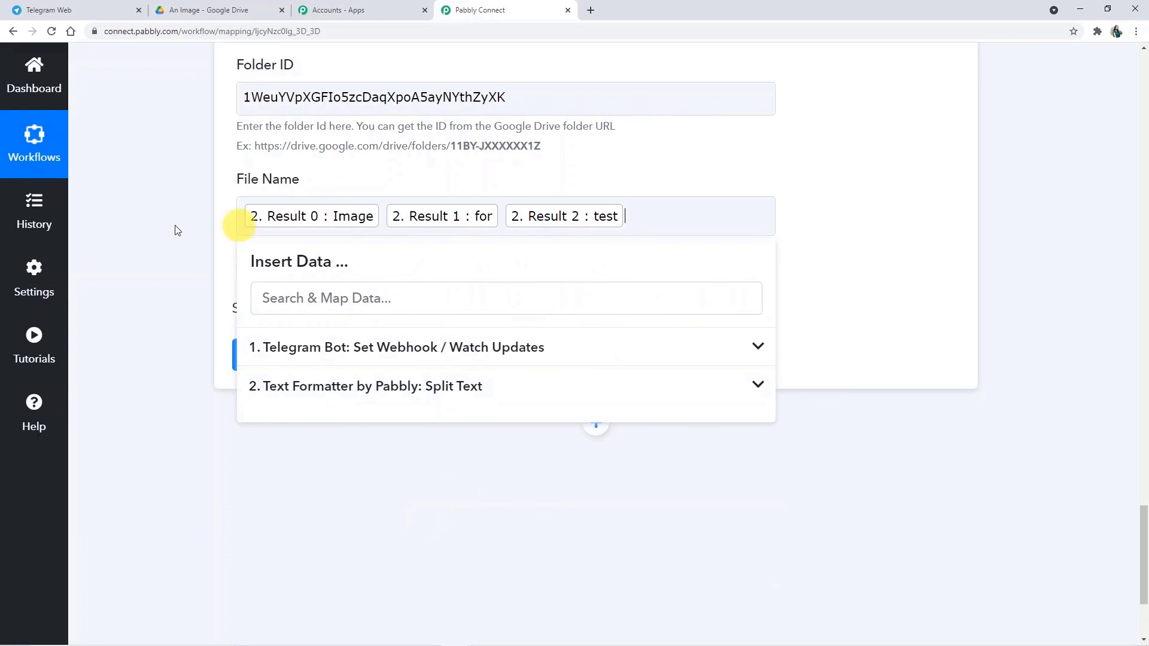
pyautogui.click(857, 272)
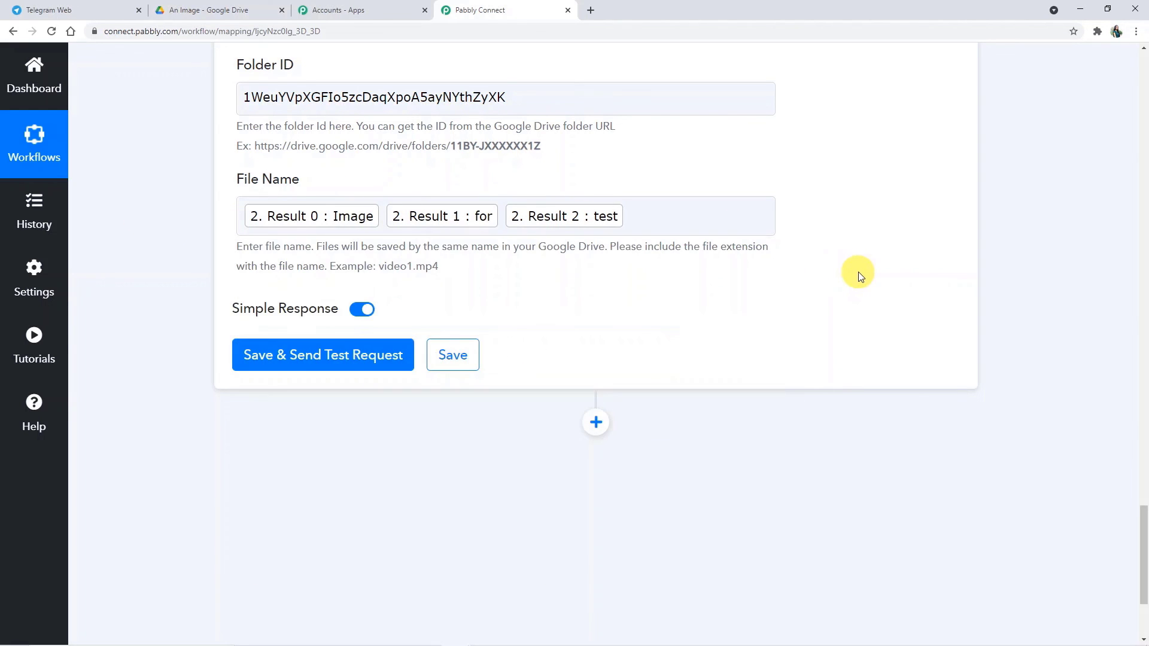
pyautogui.click(401, 361)
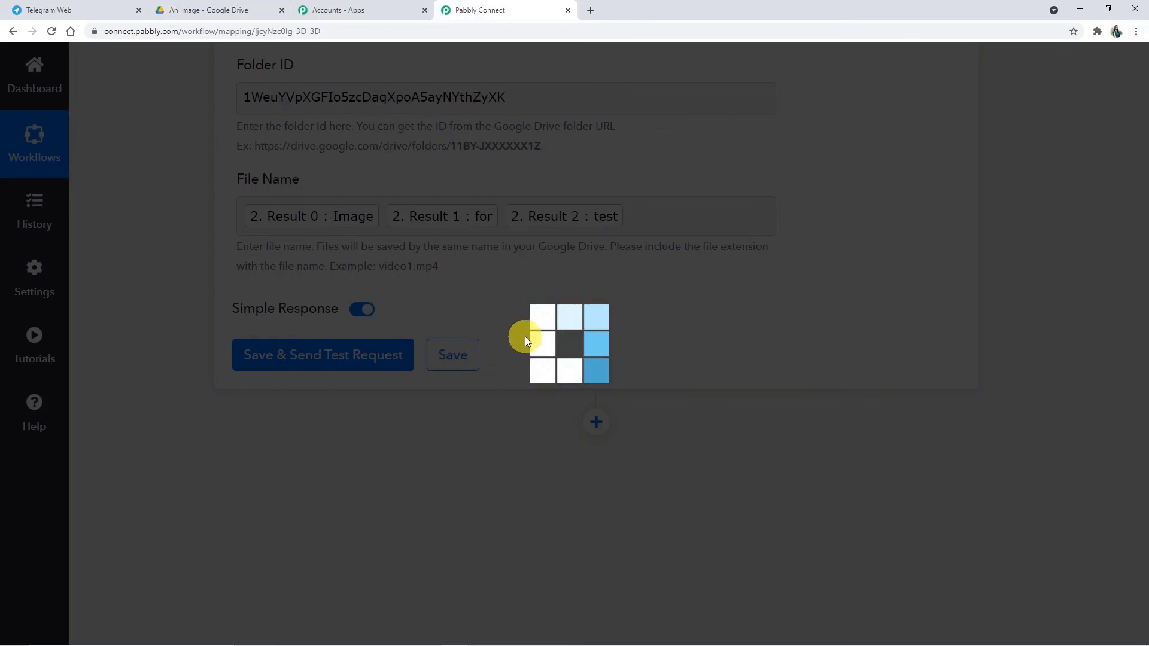
# Step: Verify the success response and the new 'Image for test' file in the An Image folder
pyautogui.scroll(-4, 487, 383)
pyautogui.scroll(-1, 484, 381)
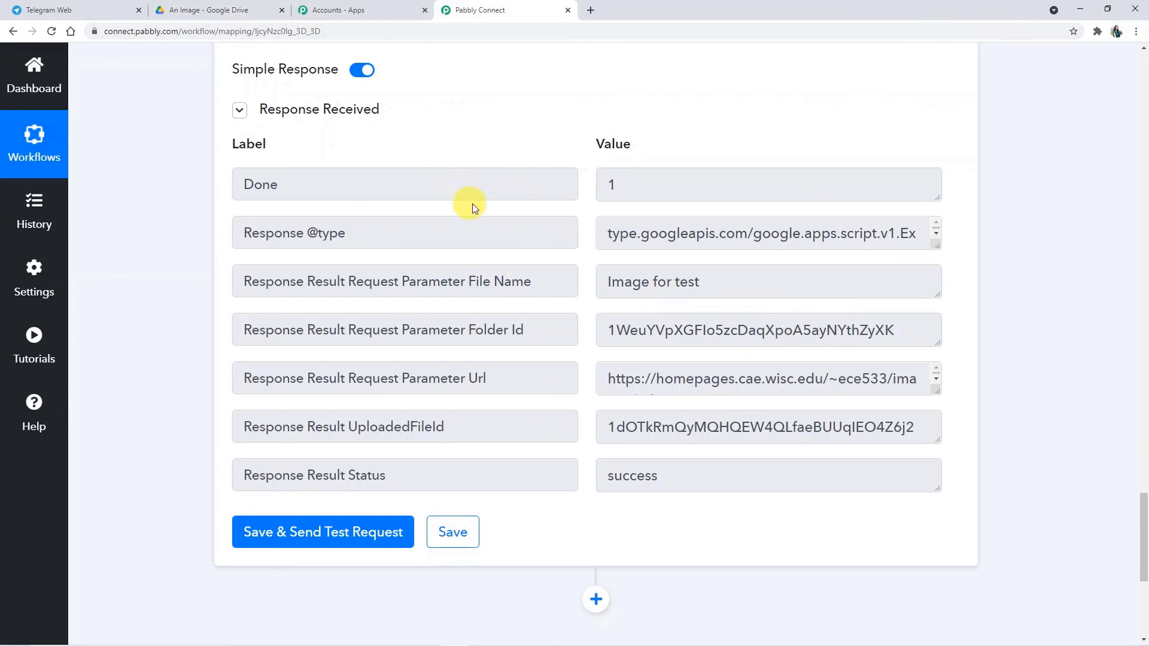
pyautogui.click(223, 12)
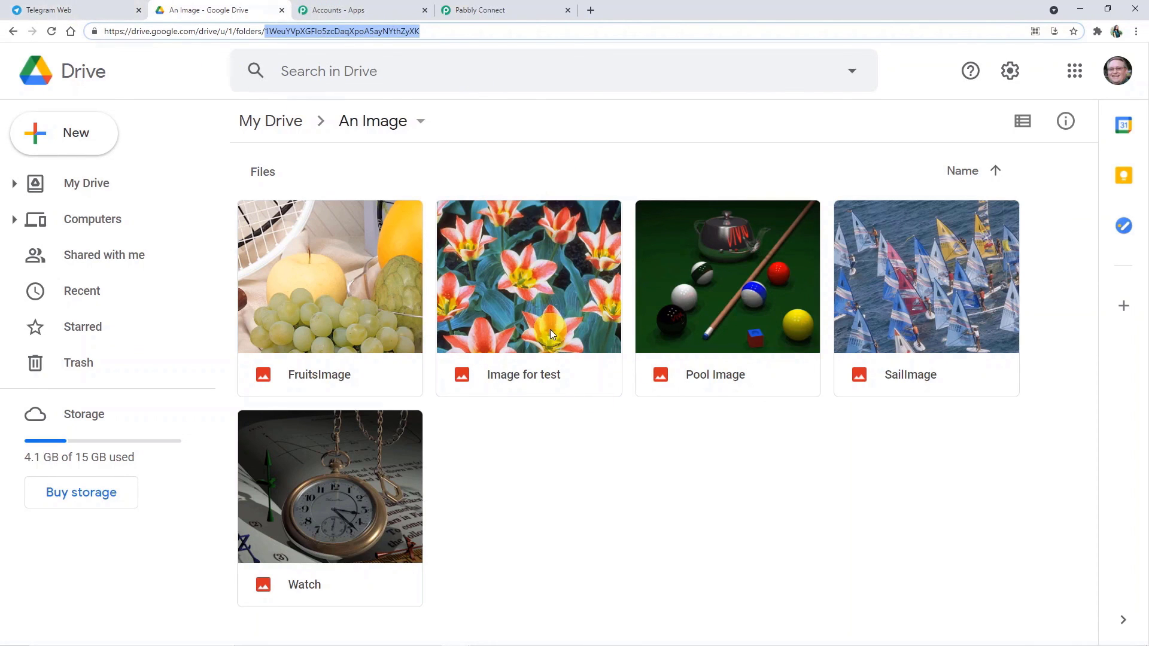
pyautogui.click(505, 14)
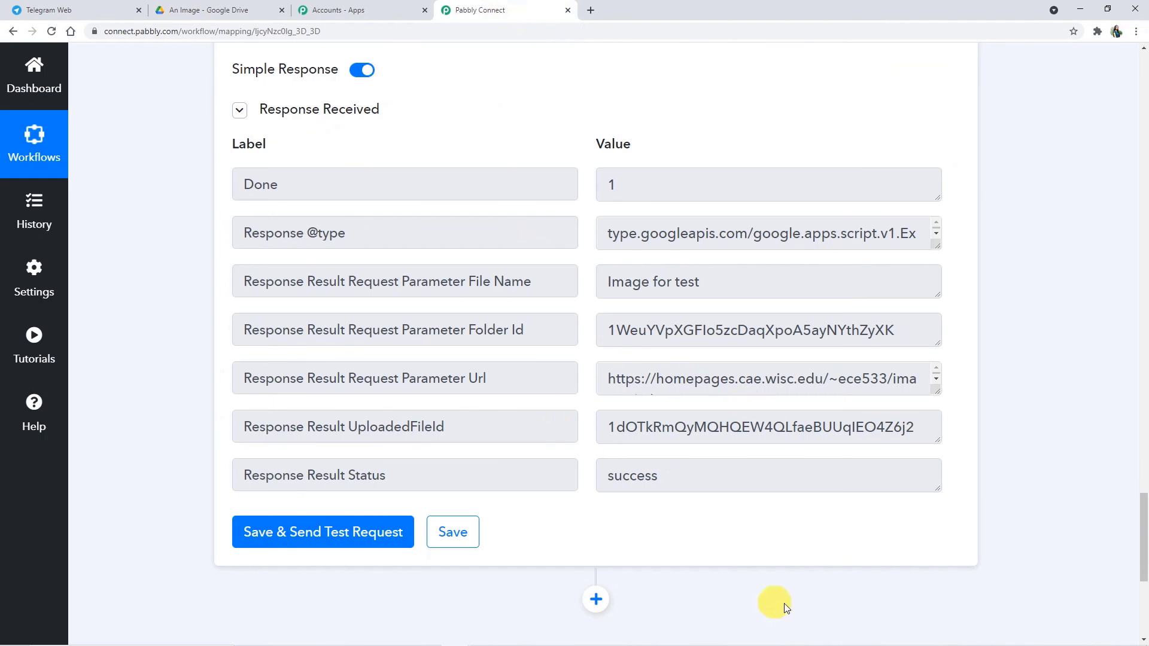
pyautogui.scroll(6, 704, 215)
# Step: Collapse the Google Drive Upload a File, Split Text and Telegram Bot trigger steps
pyautogui.scroll(6, 704, 224)
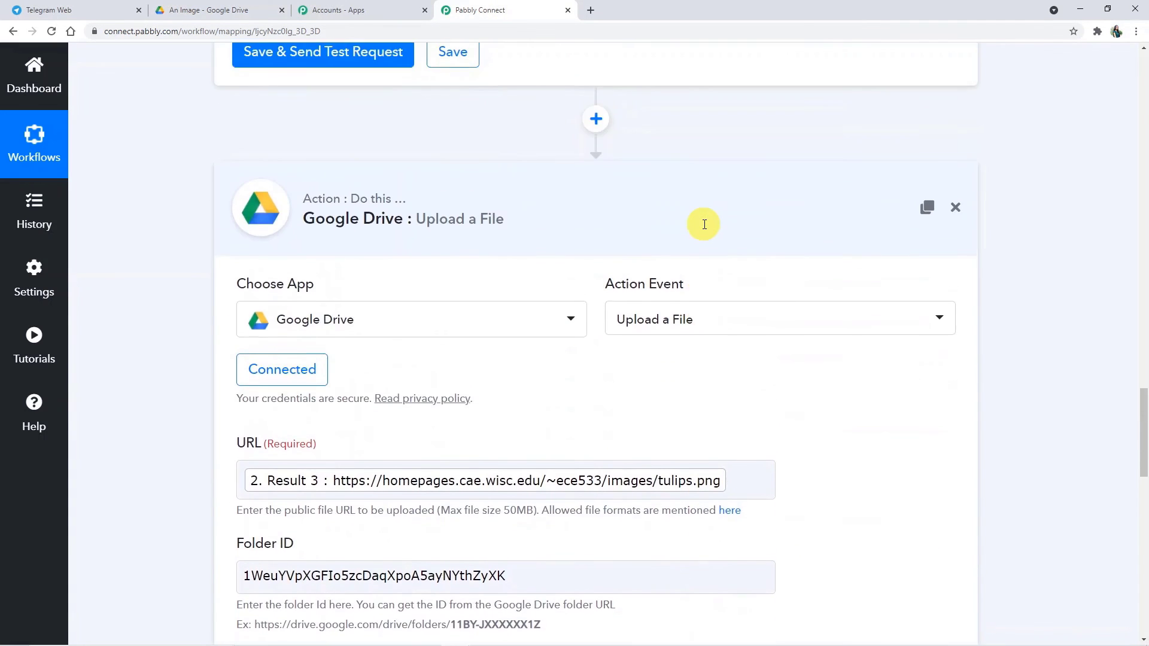
pyautogui.click(694, 227)
pyautogui.scroll(20, 708, 262)
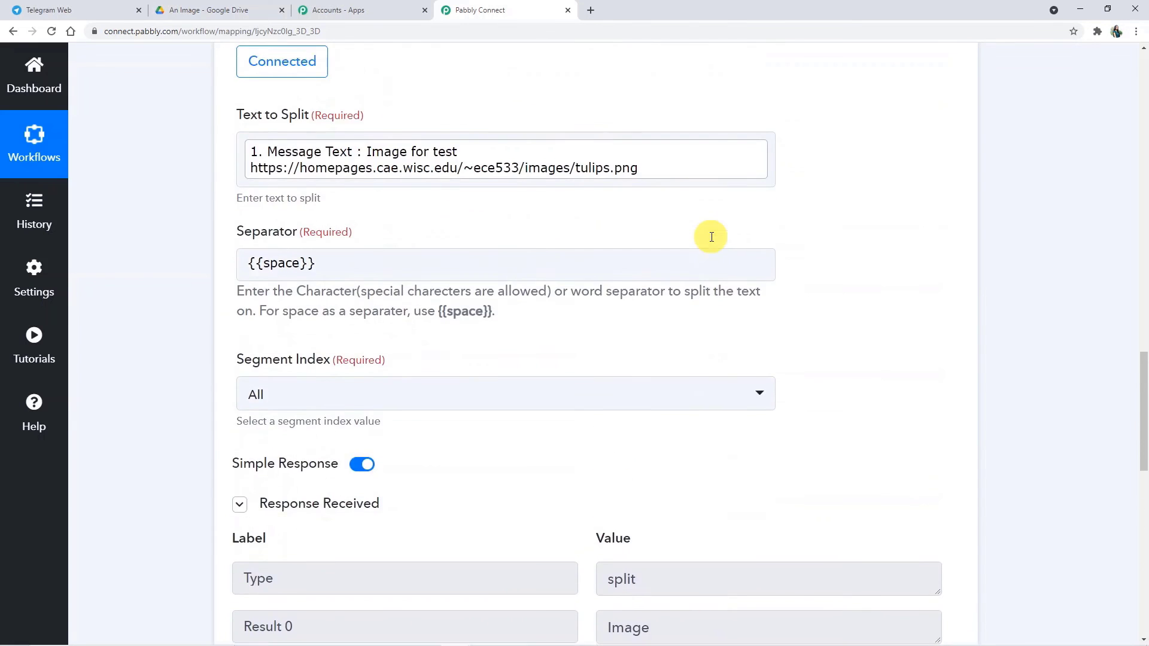
pyautogui.click(711, 221)
pyautogui.scroll(12, 709, 225)
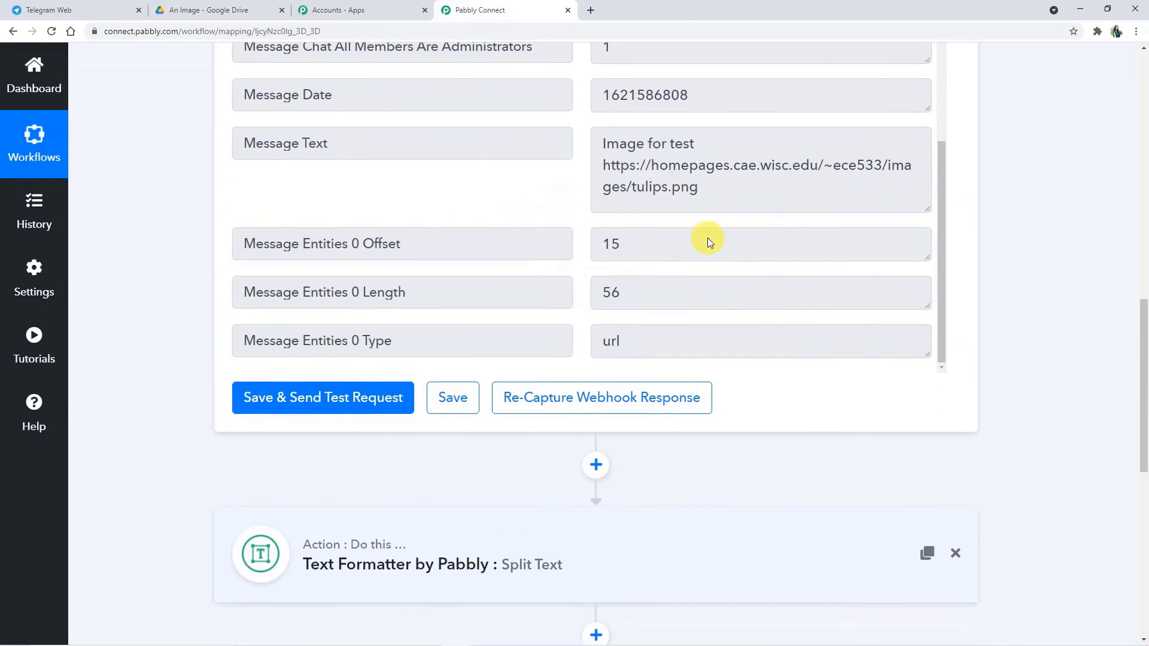
pyautogui.scroll(10, 739, 185)
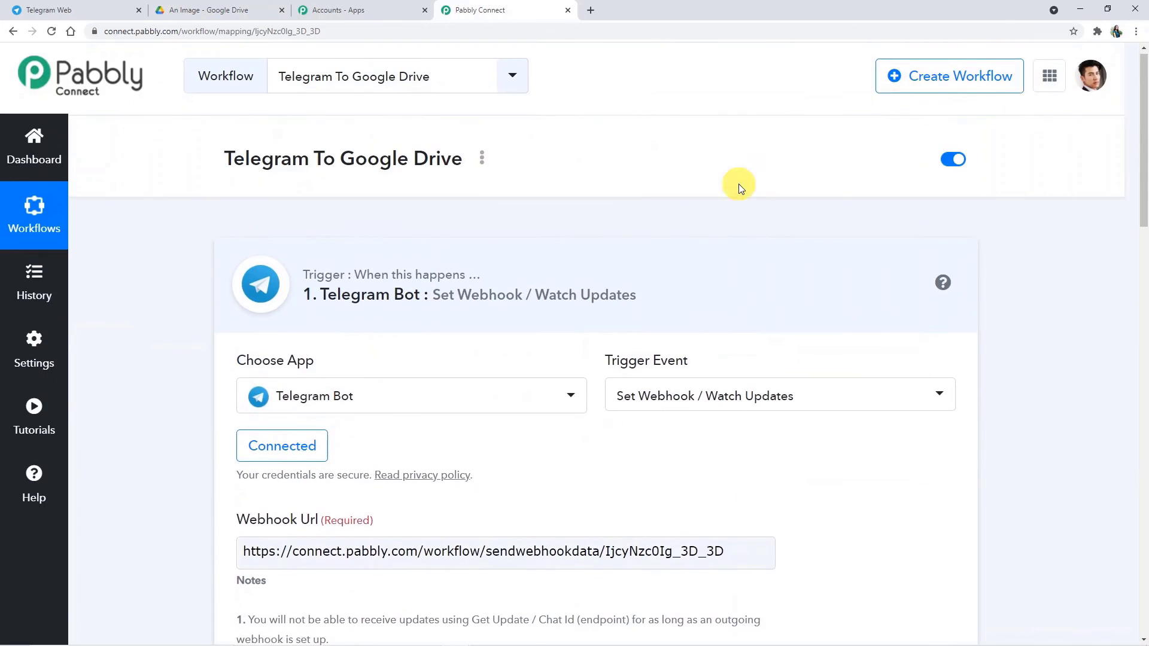
pyautogui.click(564, 273)
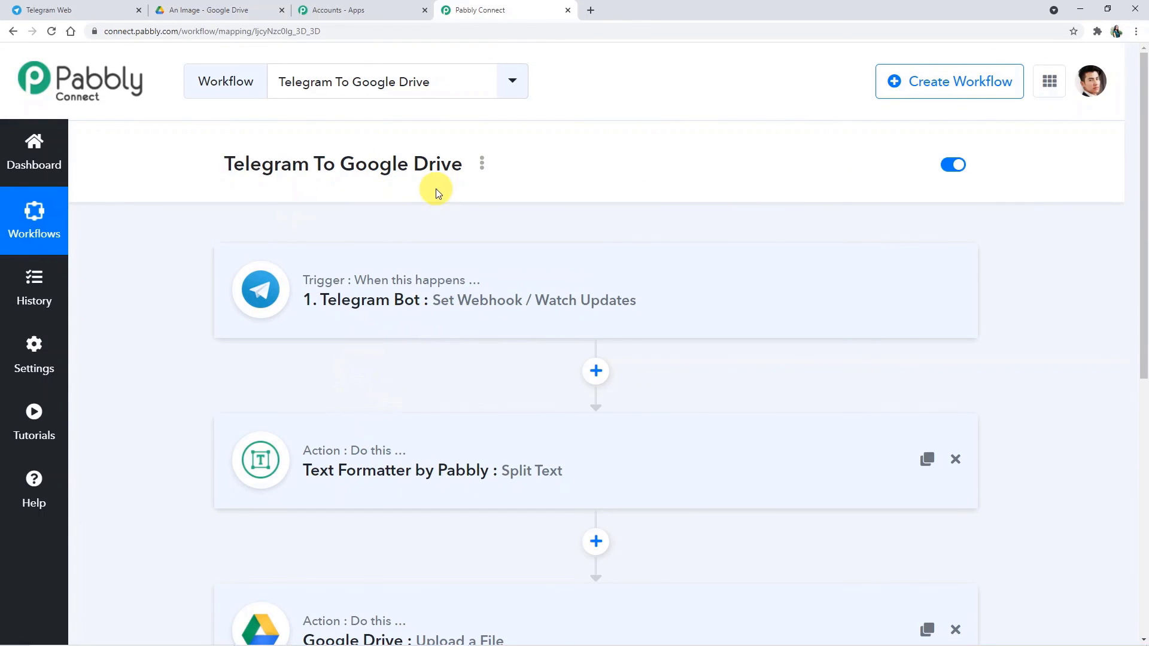
pyautogui.scroll(-2, 441, 221)
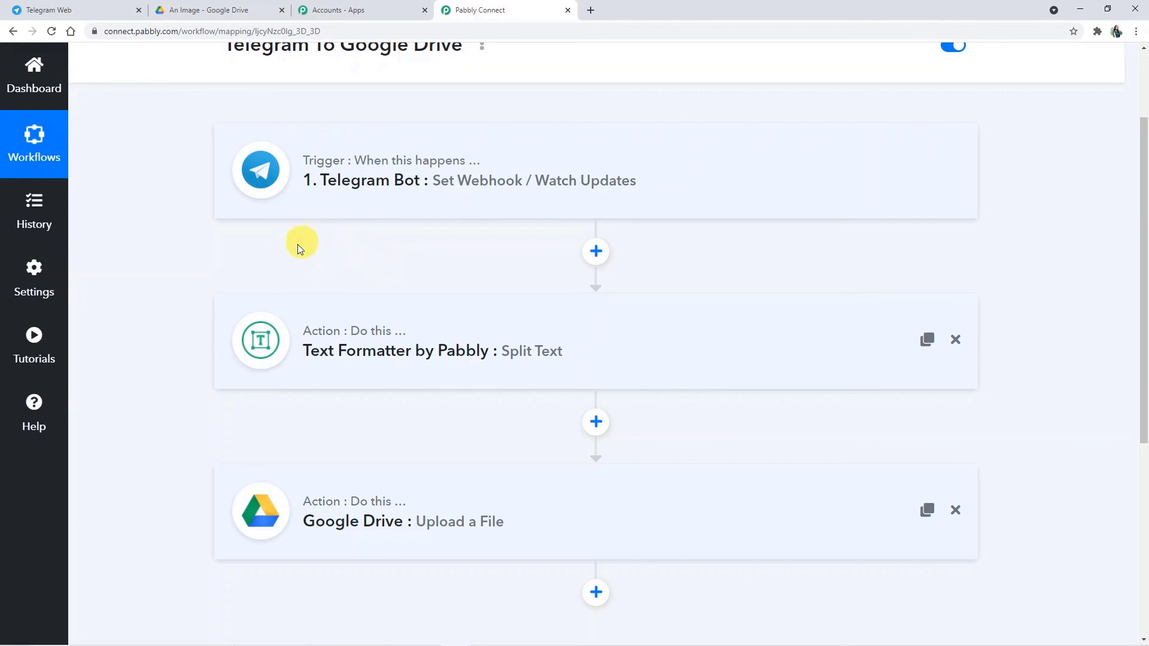
pyautogui.scroll(-1, 476, 501)
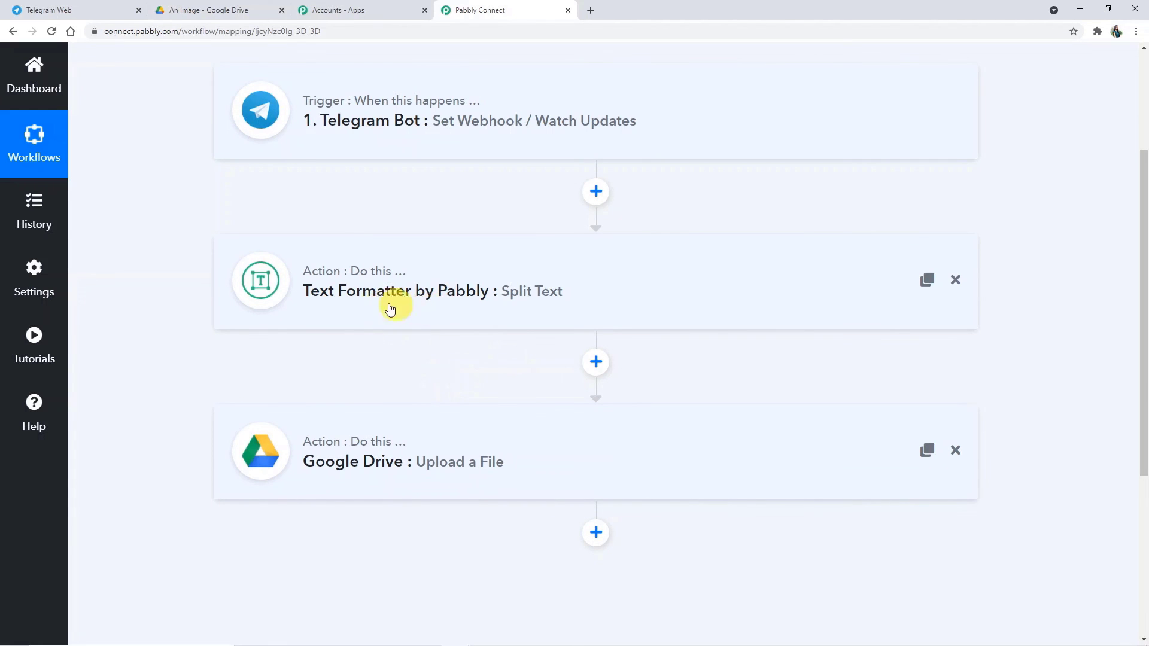
pyautogui.scroll(-1, 440, 299)
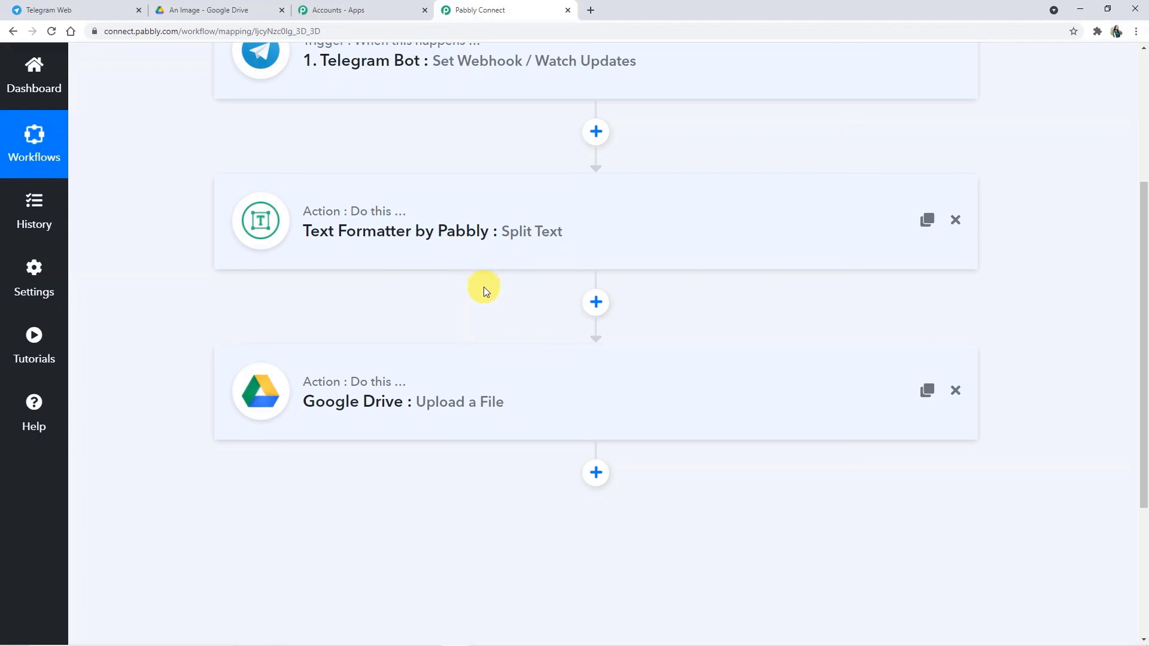
pyautogui.scroll(-2, 487, 303)
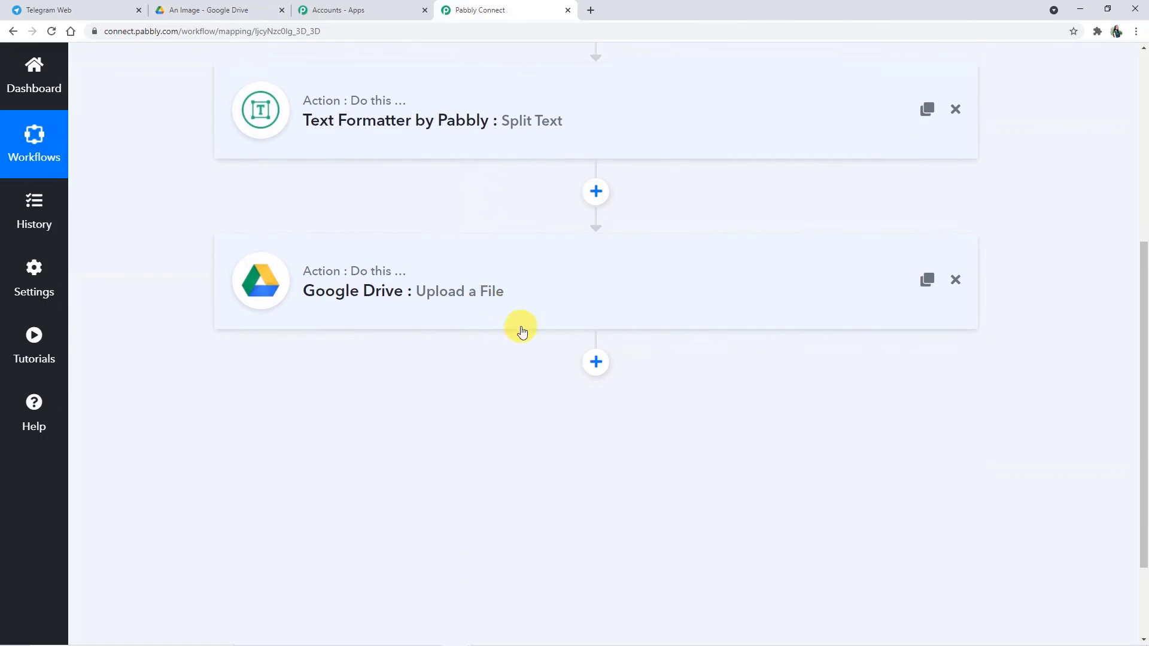
pyautogui.scroll(4, 520, 329)
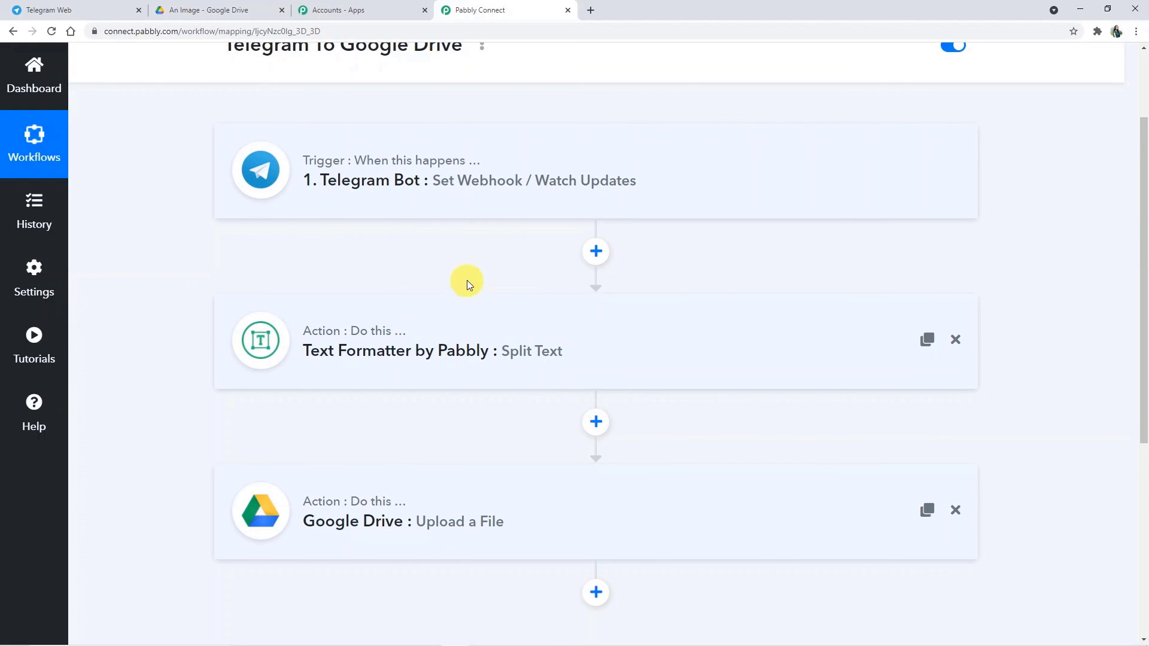